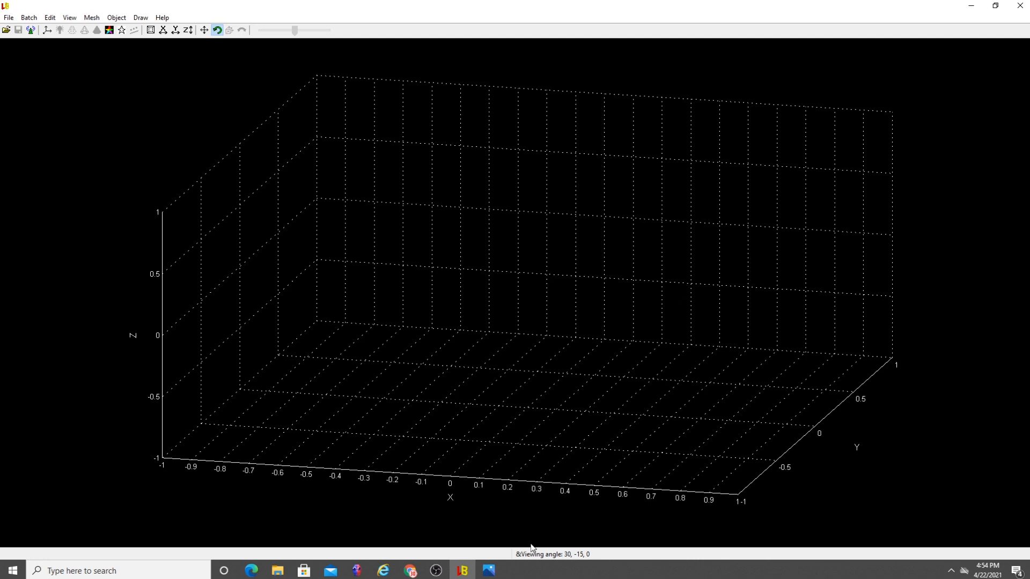
- Look at the hearts.jpg source image in Photos and return to Luban
mouse_move(491, 575)
left_click(545, 528)
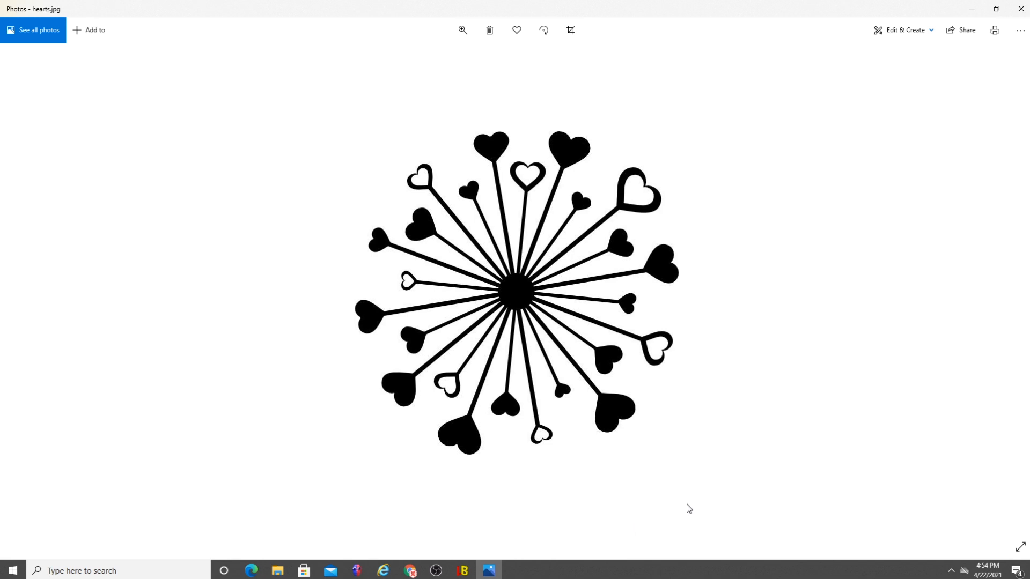
left_click(465, 571)
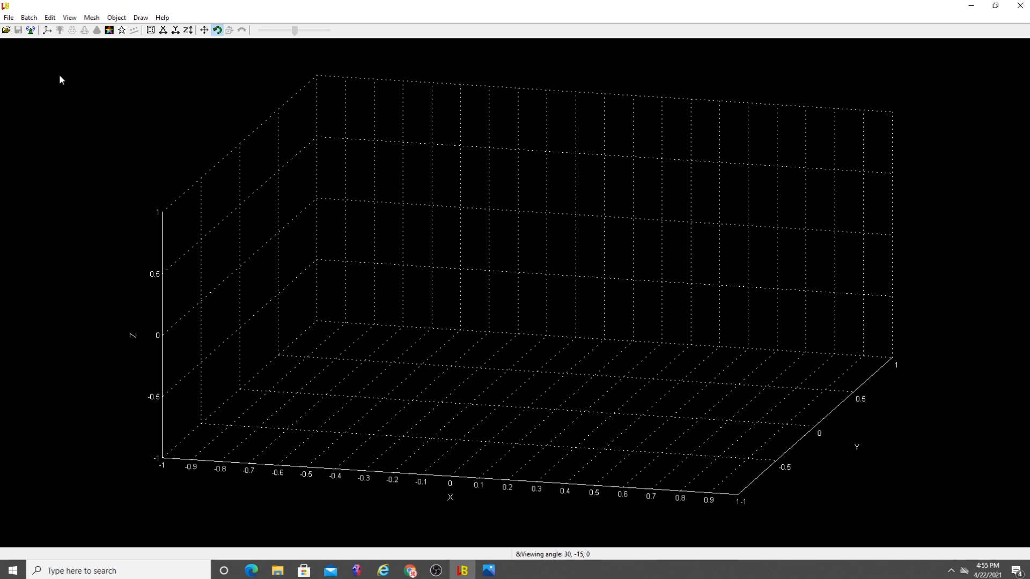
- Start creating a Photo magic model, keeping Layering as the method
left_click(8, 18)
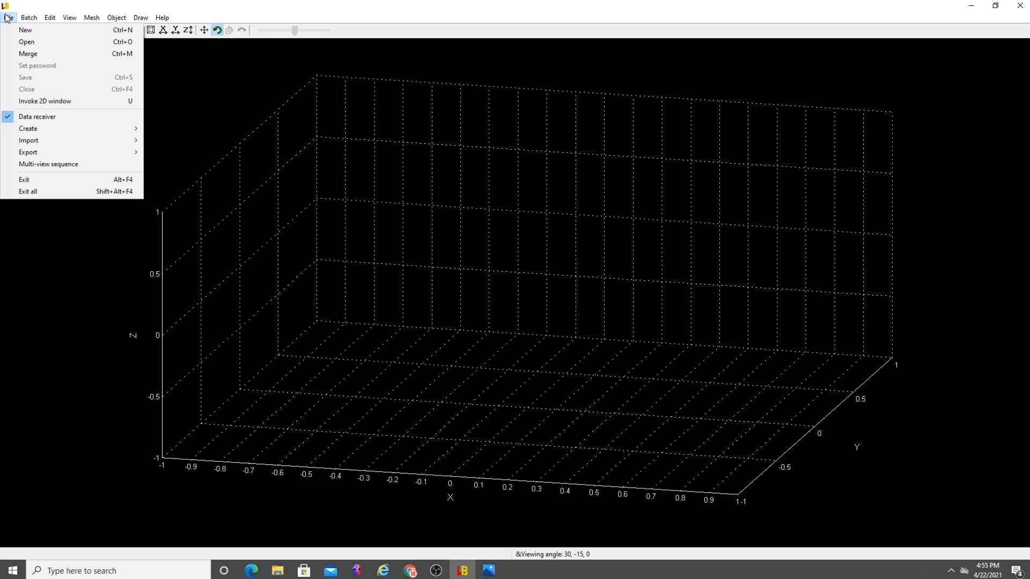
mouse_move(70, 131)
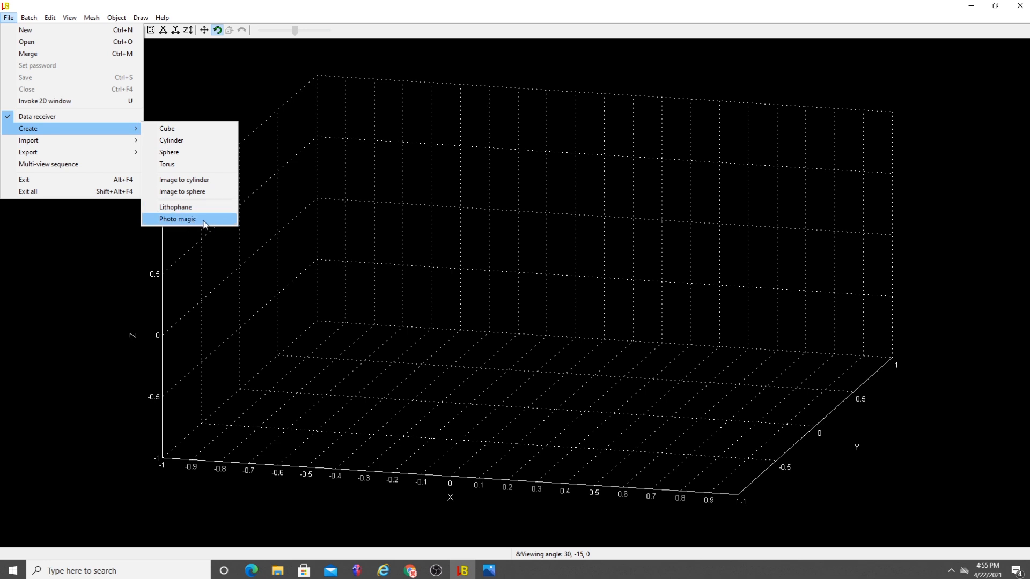
left_click(177, 219)
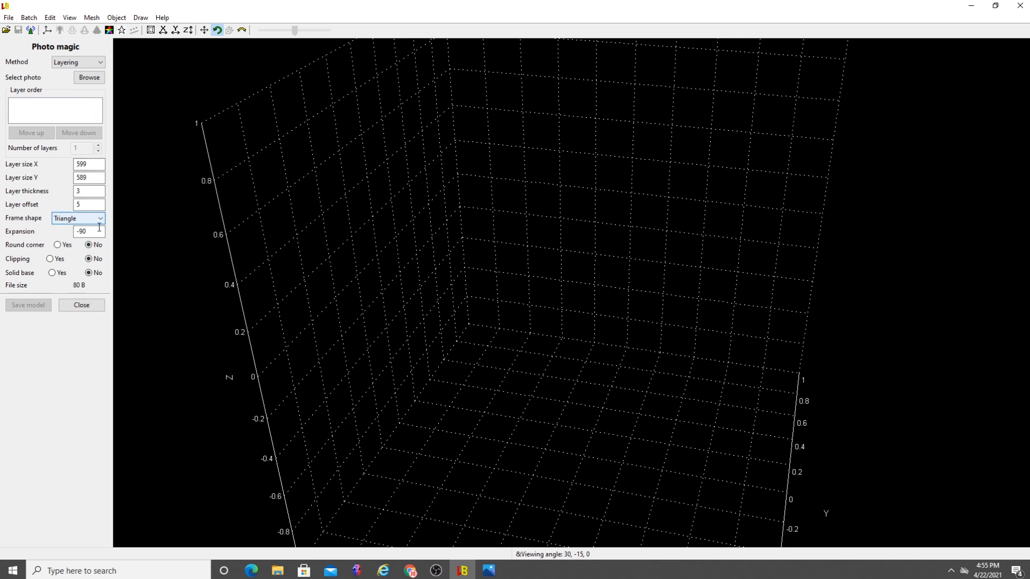
left_click(86, 63)
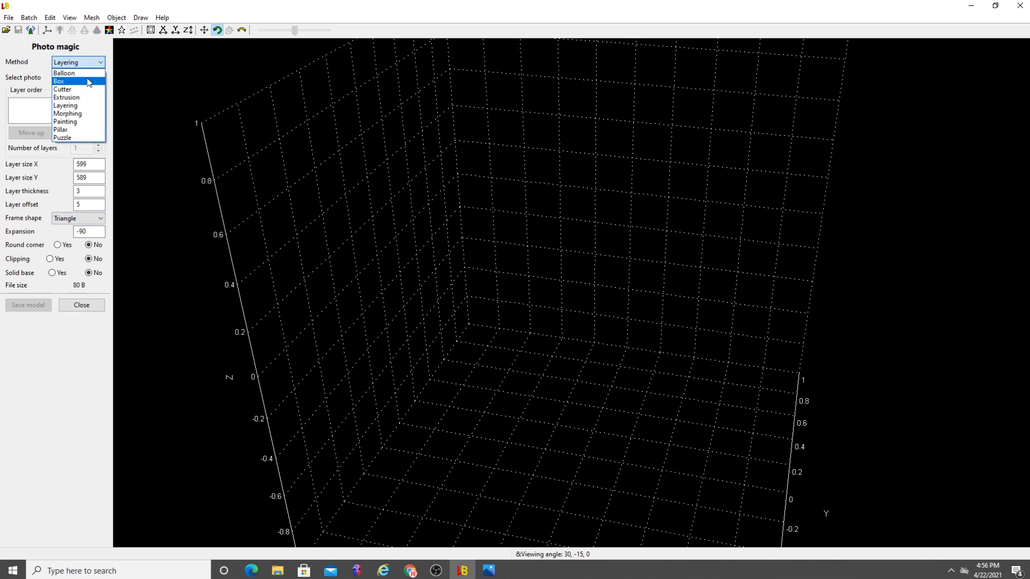
left_click(81, 65)
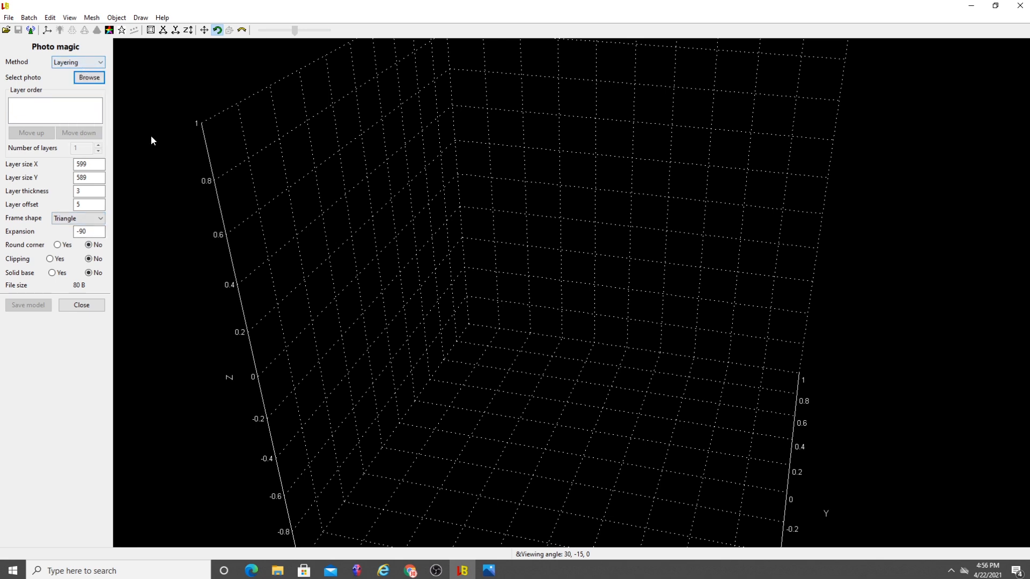
- Load the hearts photo from the Desktop folder as the image for the layered model
left_click(89, 77)
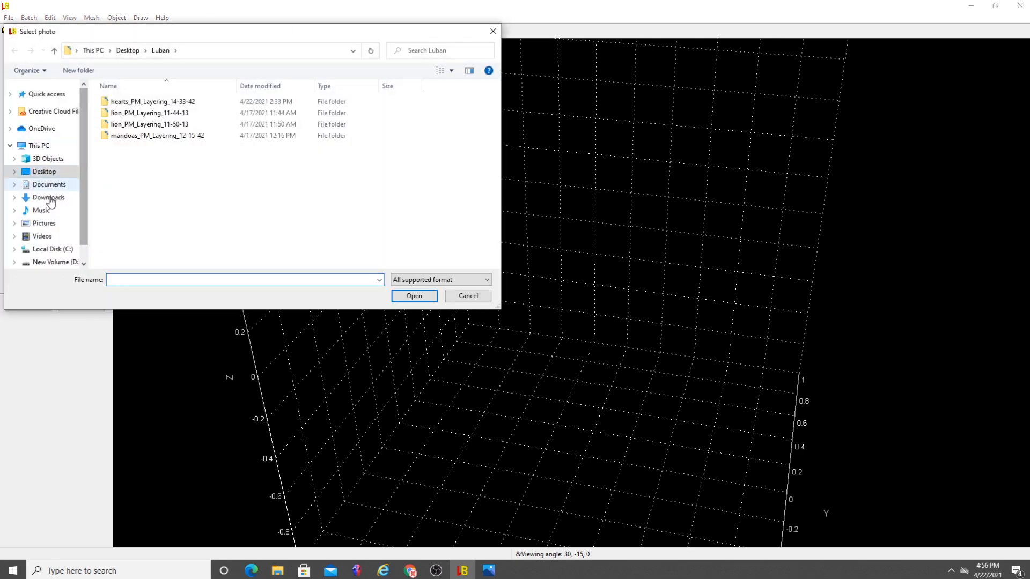
left_click(55, 173)
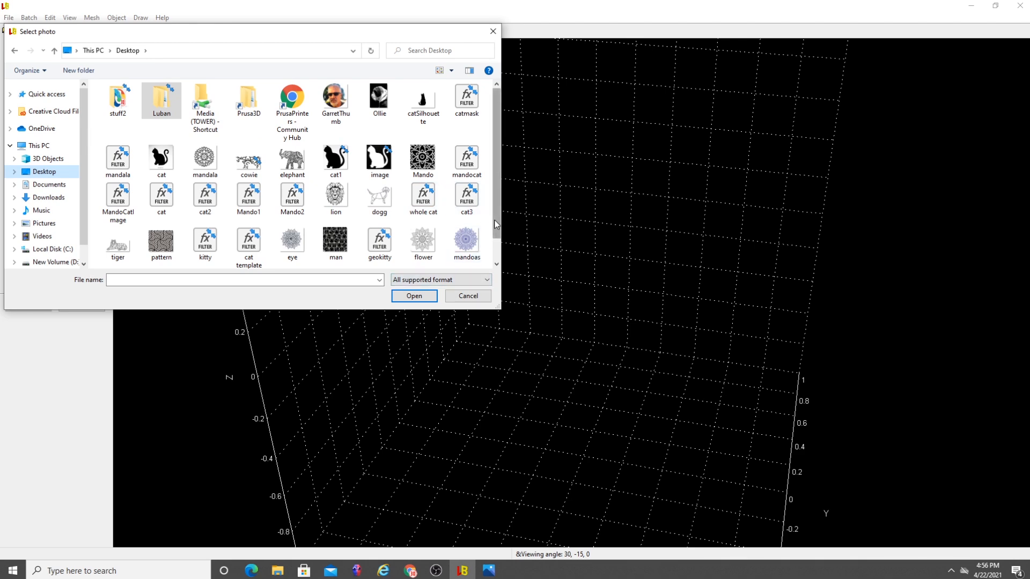
scroll(494, 220, "down", 1)
left_click(466, 248)
left_click(415, 296)
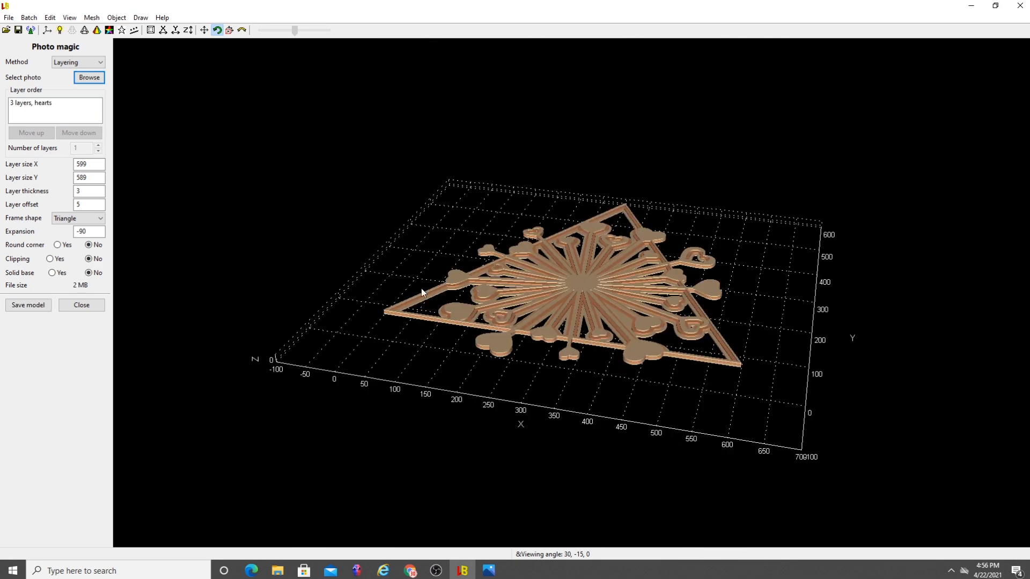
- Examine the layered hearts model from above and at low angles, checking the stacked layers and triangular frame up close
left_click_drag(624, 350, 633, 301)
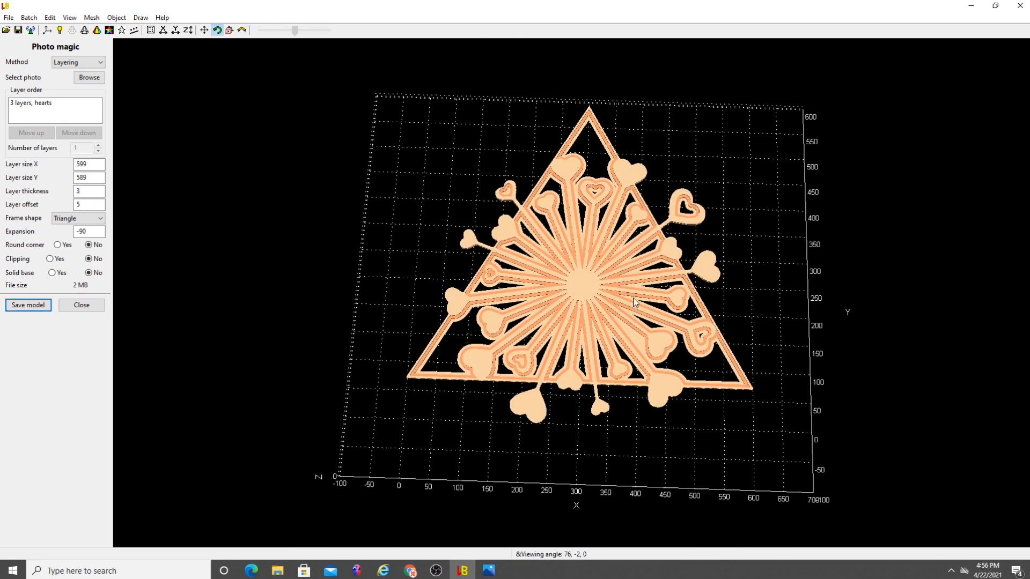
scroll(633, 300, "up", 4)
scroll(633, 302, "down", 3)
left_click_drag(611, 303, 570, 300)
scroll(571, 303, "up", 5)
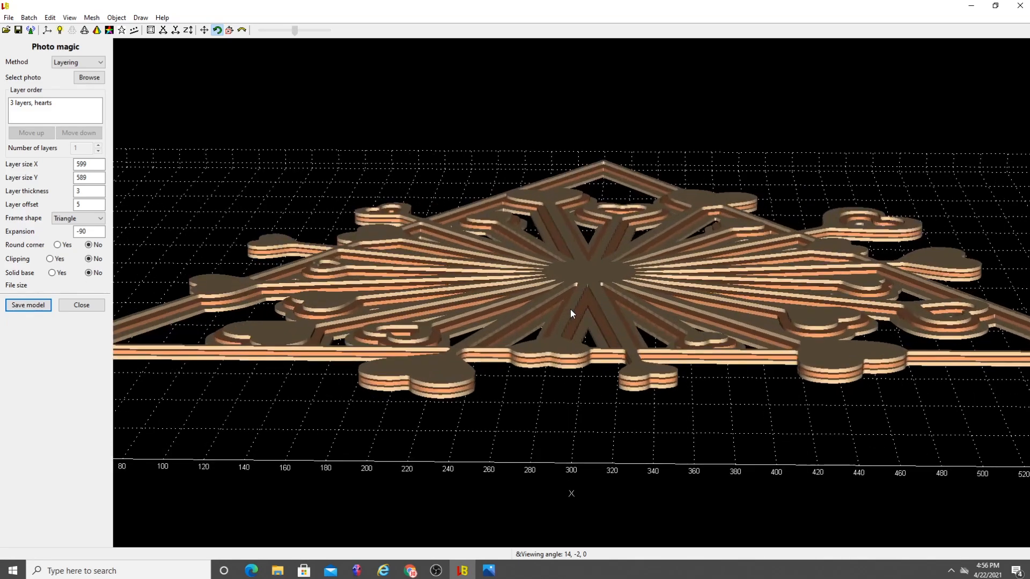
scroll(571, 309, "up", 2)
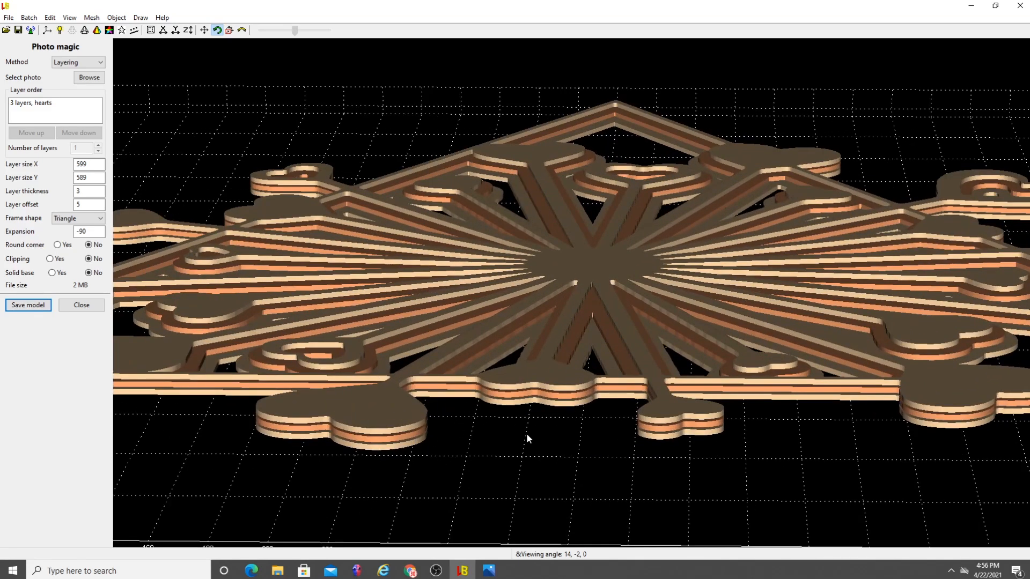
mouse_move(640, 350)
left_mouse_down()
mouse_move(647, 423)
mouse_move(643, 349)
left_mouse_up()
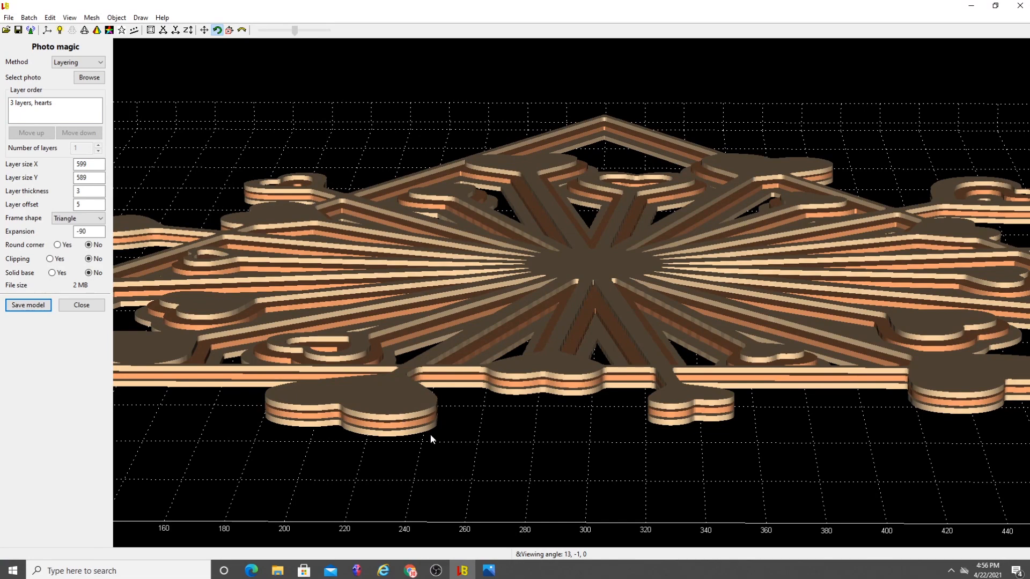
left_click_drag(459, 375, 421, 398)
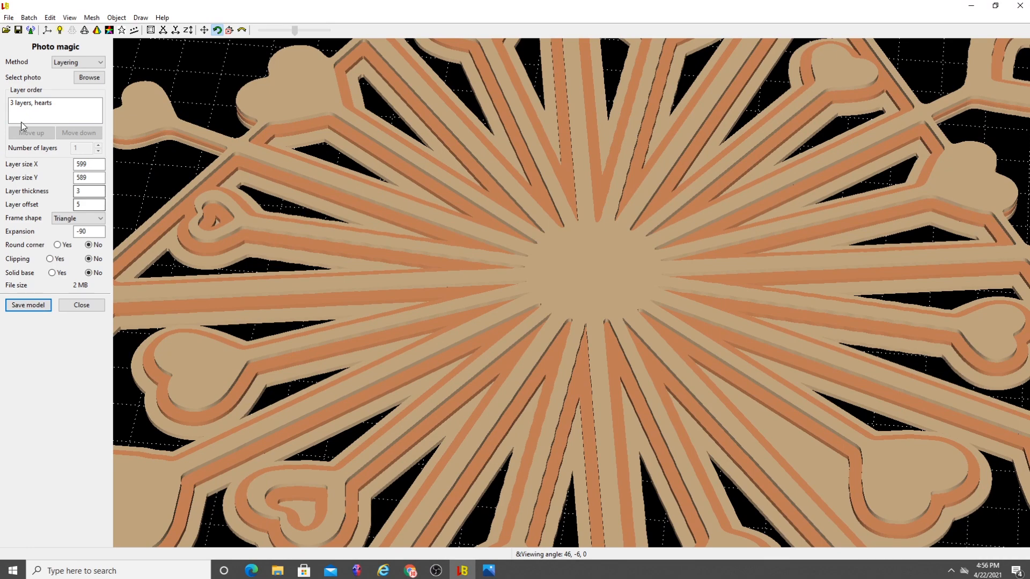
- Set the number of layers for the hearts image to 4
left_click(36, 105)
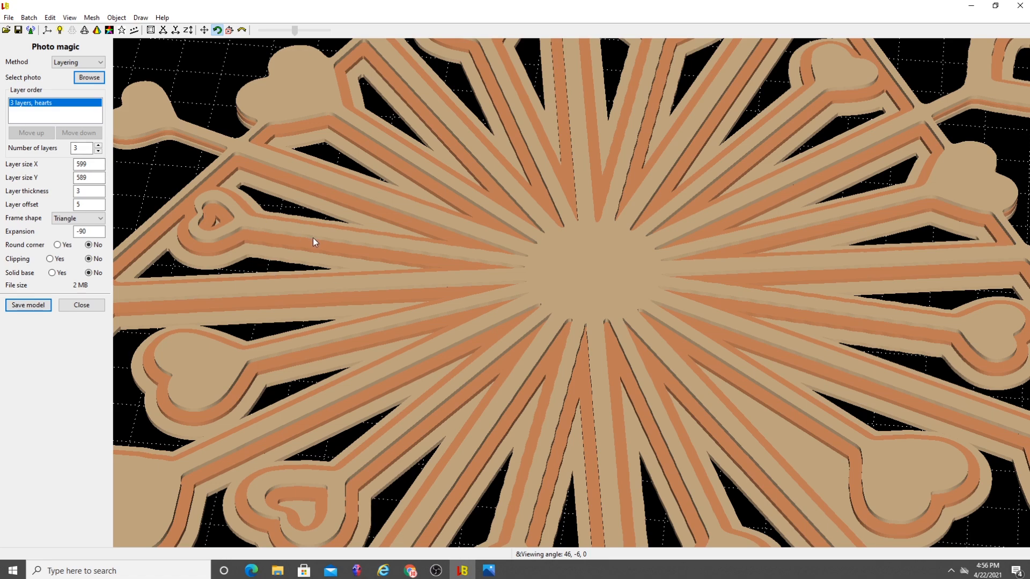
scroll(308, 247, "down", 5)
left_click(98, 145)
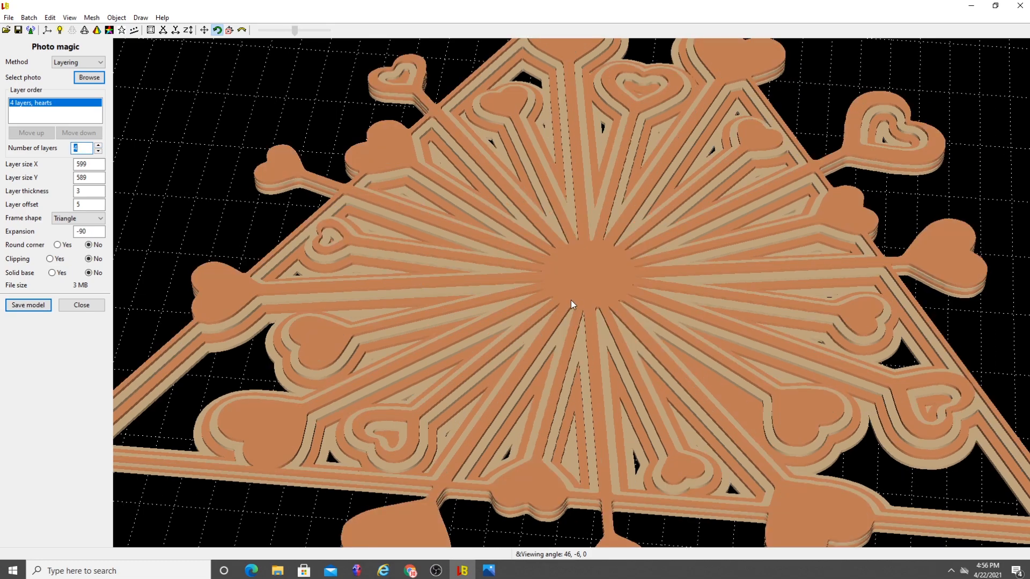
left_click_drag(571, 301, 577, 339)
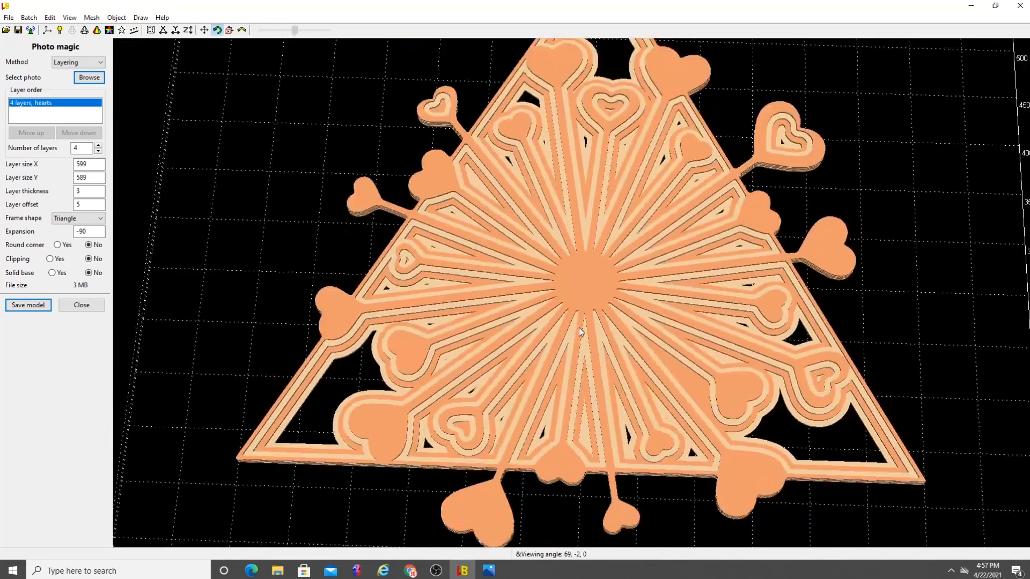
scroll(579, 332, "down", 2)
left_click_drag(542, 215, 545, 207)
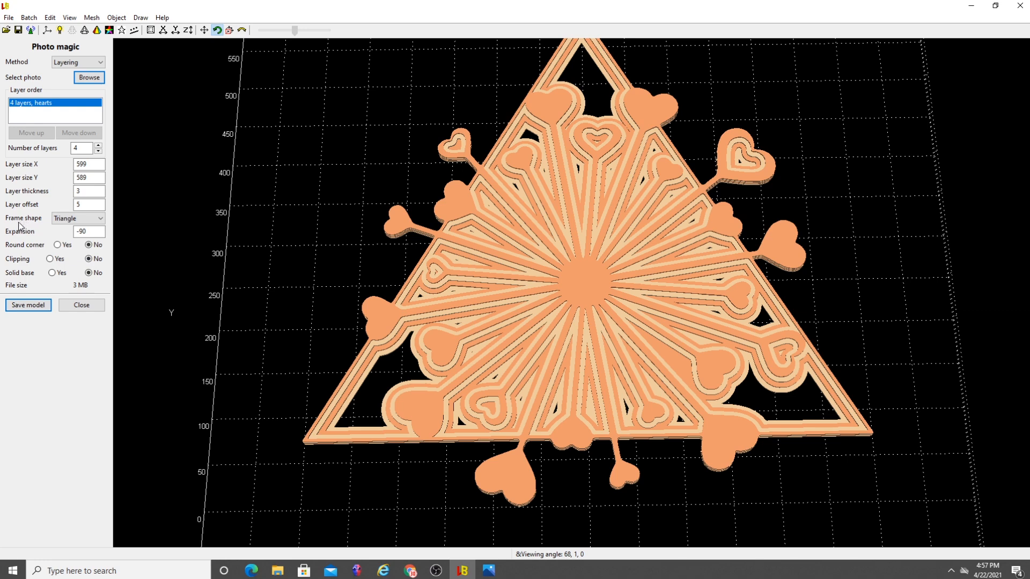
- Set the frame shape to No frame to remove the triangle around the hearts
left_click(98, 219)
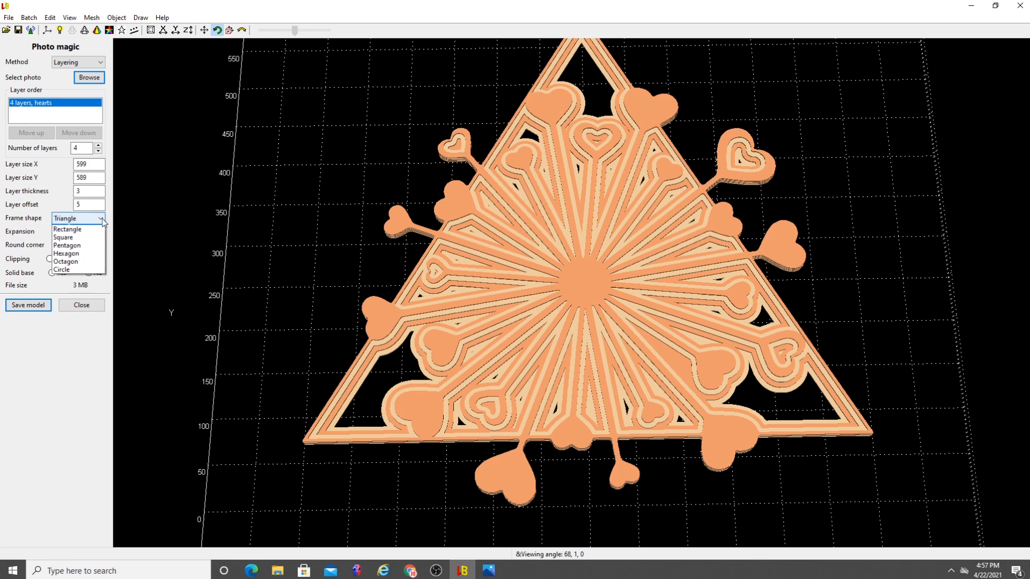
left_click(95, 230)
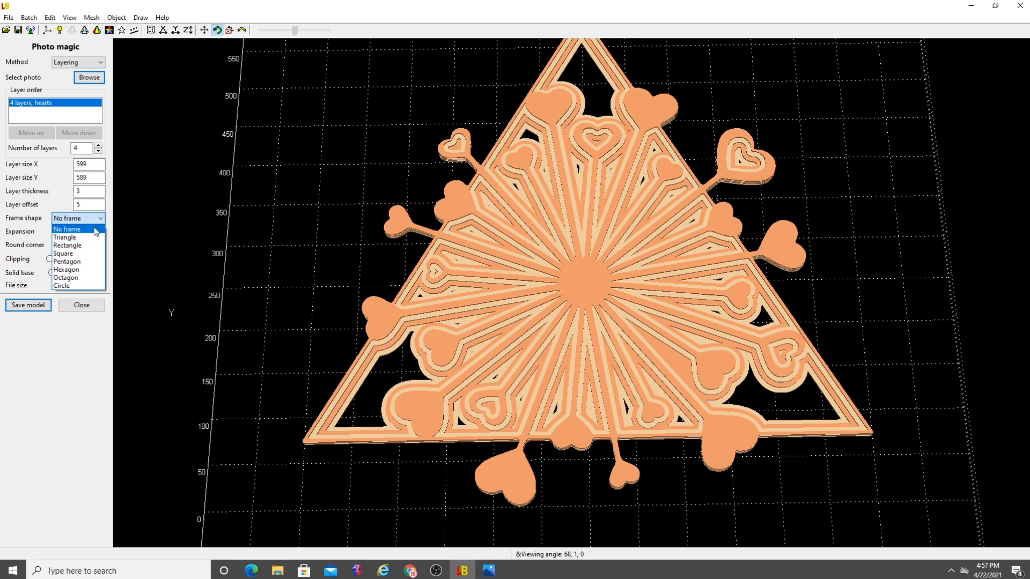
left_click(97, 230)
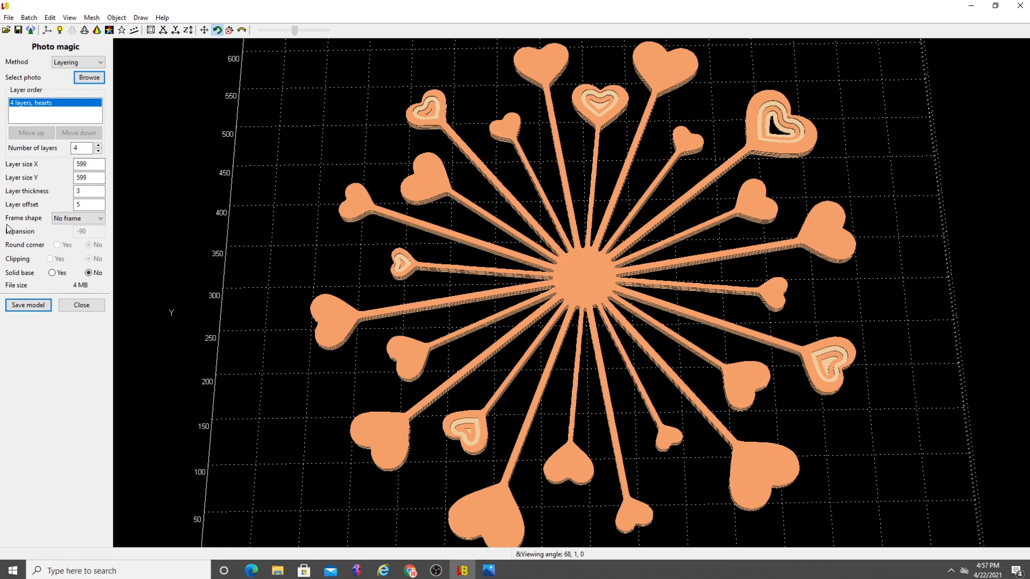
- Set the frame shape around the hearts design to Hexagon
left_click(100, 219)
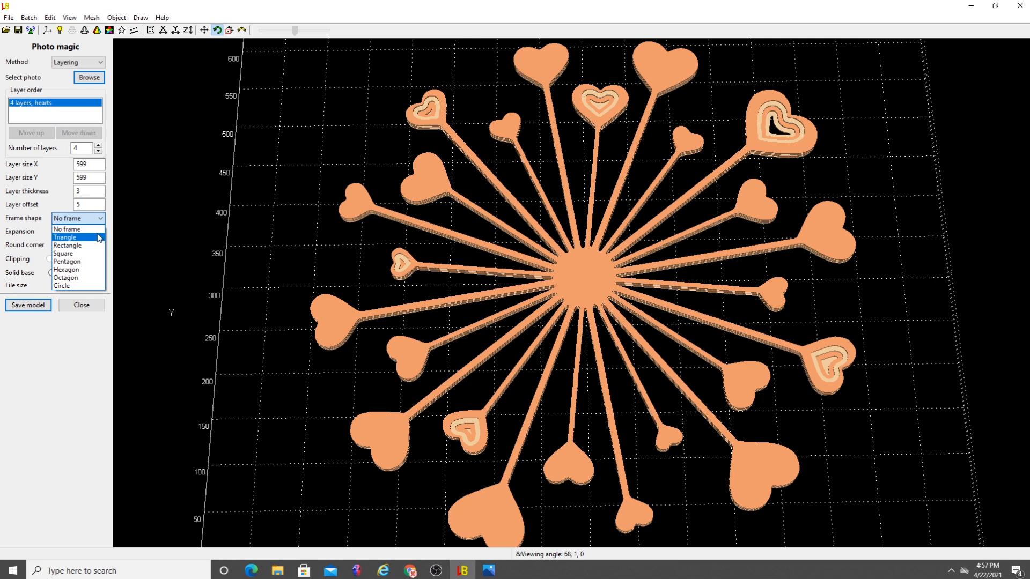
left_click(95, 273)
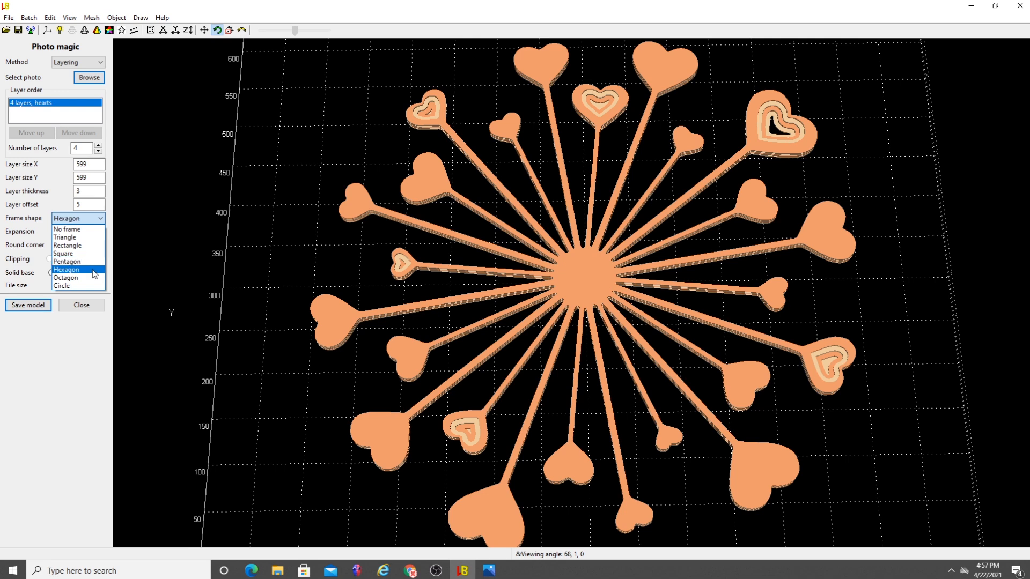
left_click(94, 273)
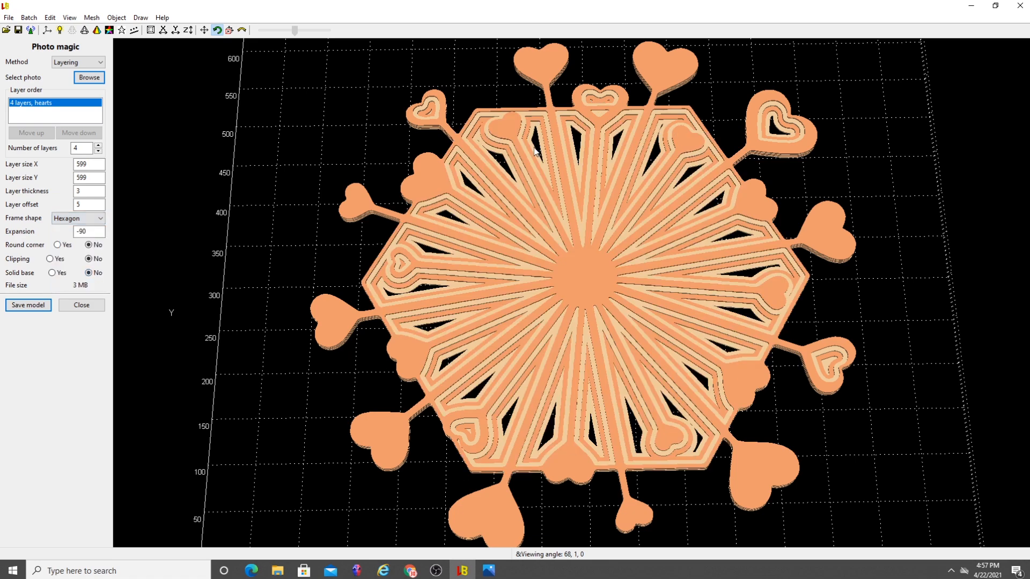
mouse_move(567, 353)
left_mouse_down()
mouse_move(561, 263)
mouse_move(565, 351)
left_mouse_up()
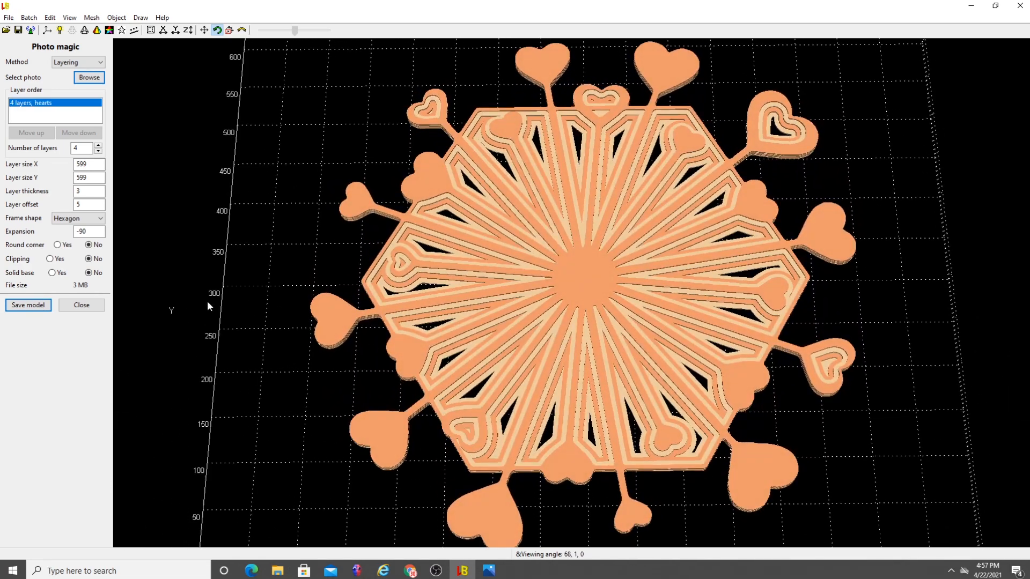
- Try the Circle frame shape and return the frame shape to Triangle
left_click(100, 219)
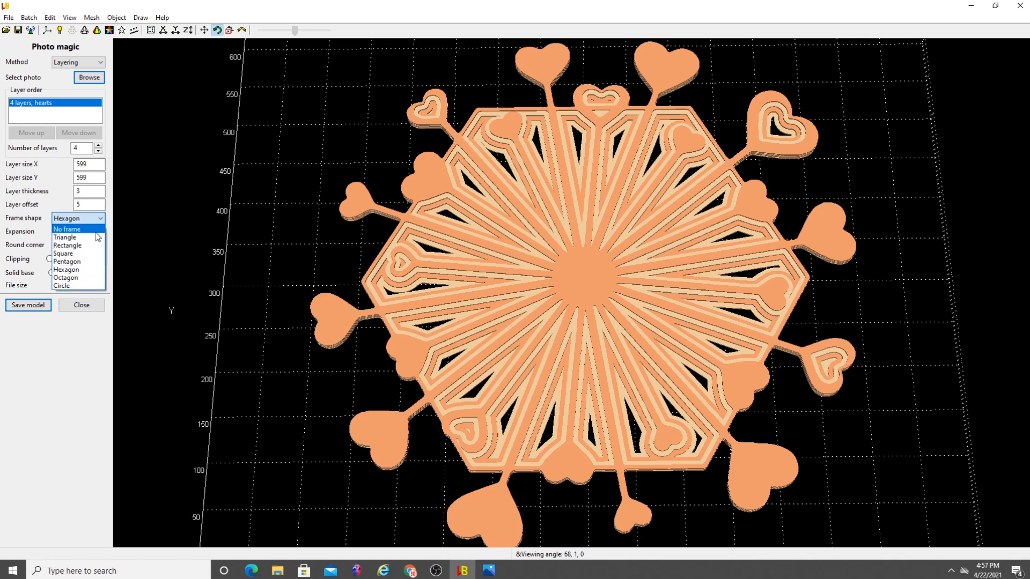
left_click(95, 288)
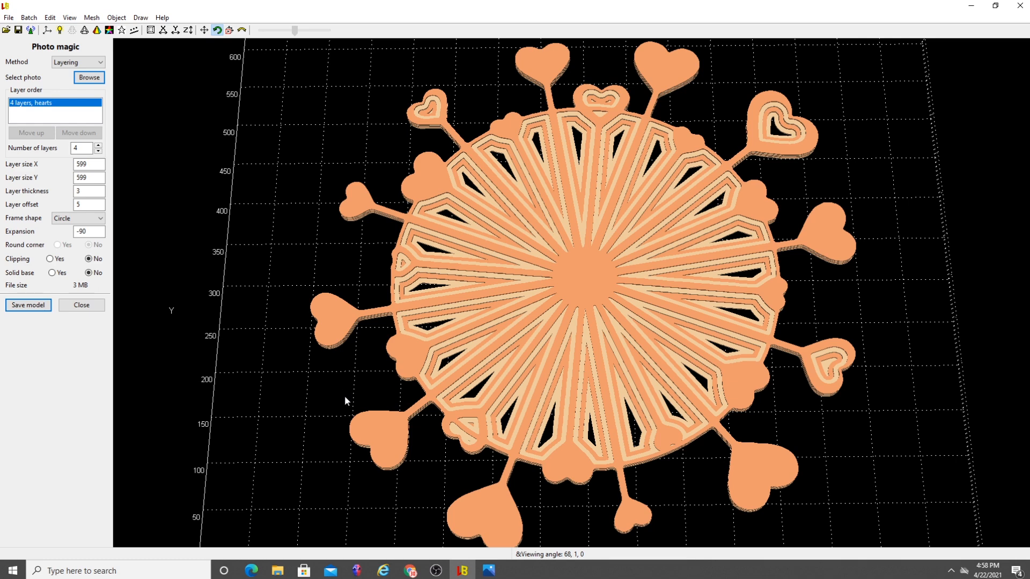
left_click(99, 219)
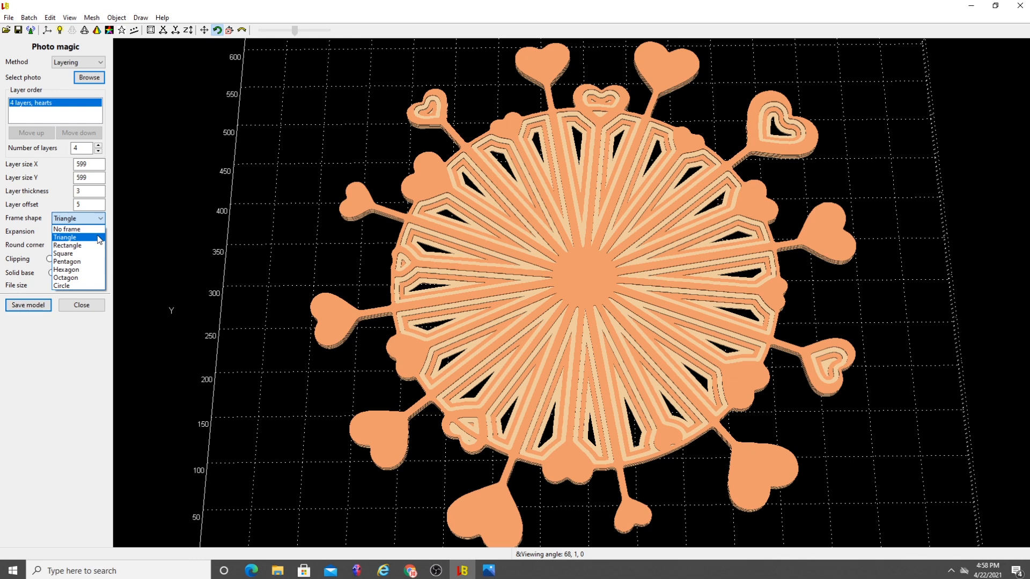
left_click(100, 237)
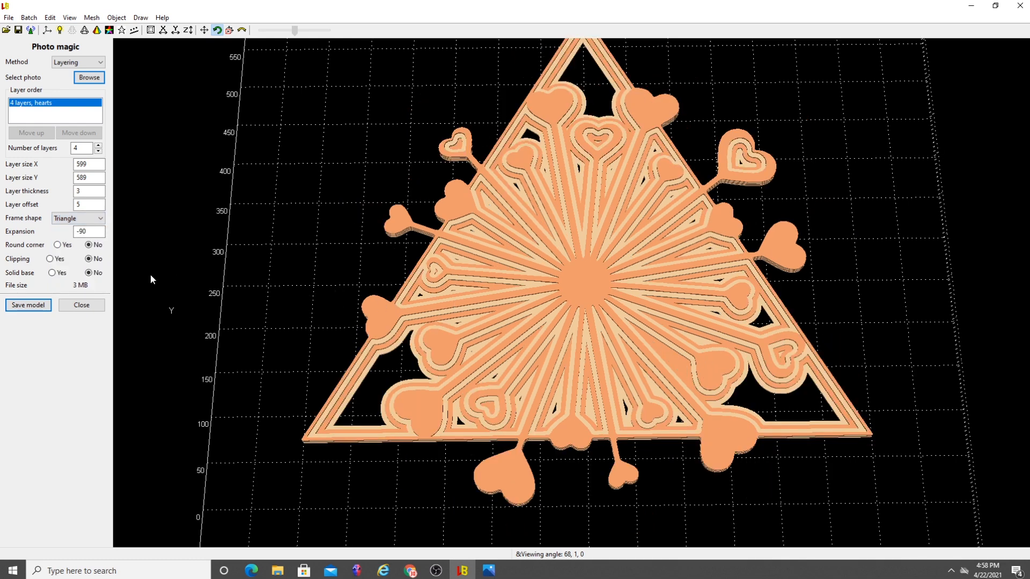
- Try round corners and clipping on the triangular frame, switching each option back to No
left_click(57, 245)
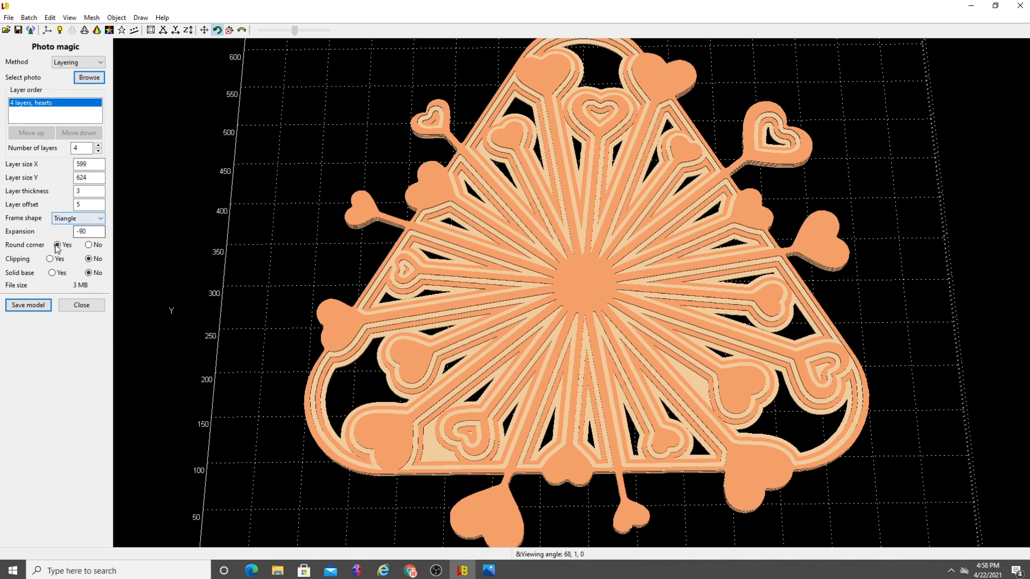
left_click(94, 246)
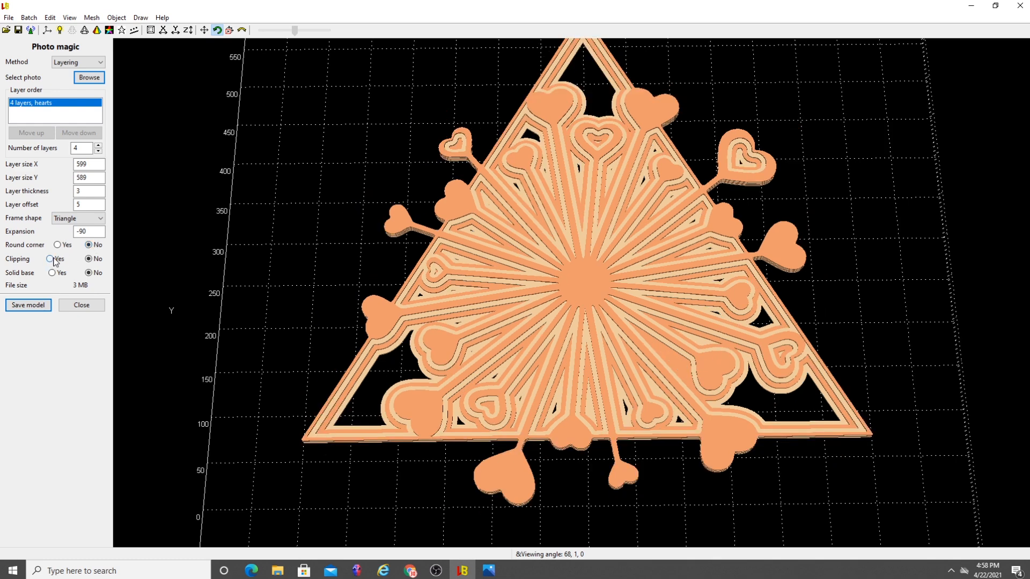
left_click(51, 259)
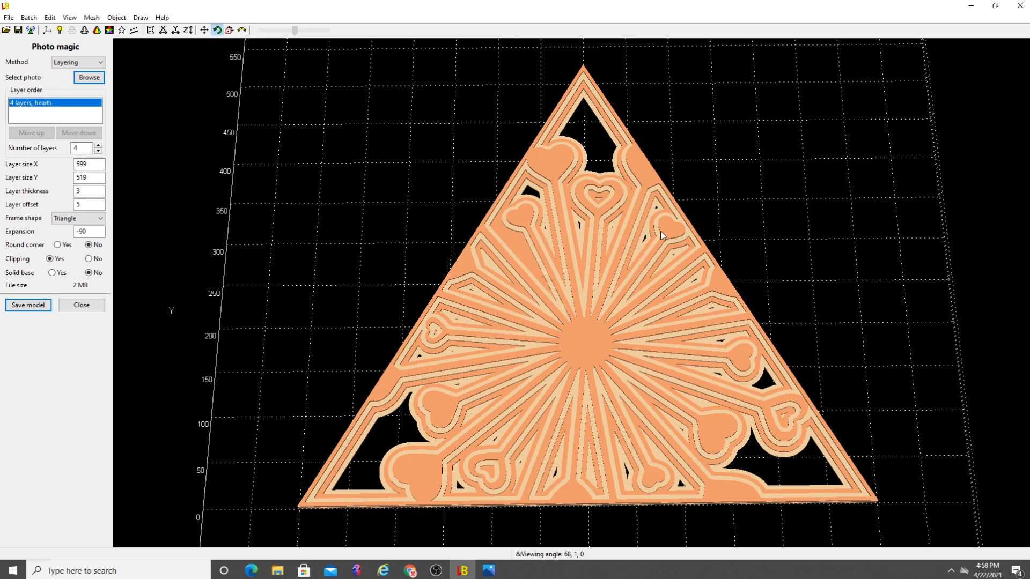
left_click(89, 259)
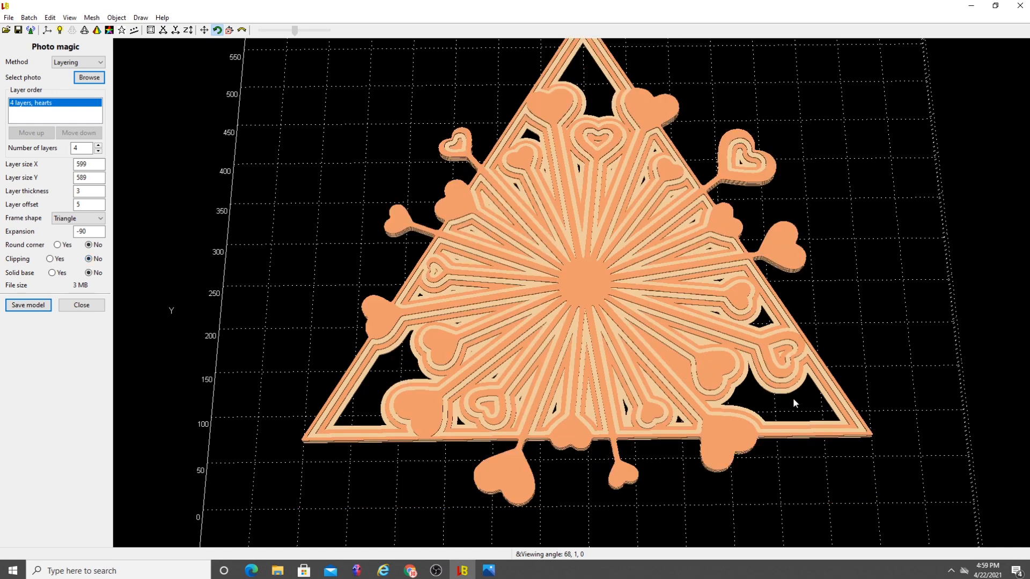
- Enable the solid base for the layered model and view it from the side
left_click(53, 273)
left_click_drag(582, 420, 564, 303)
scroll(565, 301, "up", 3)
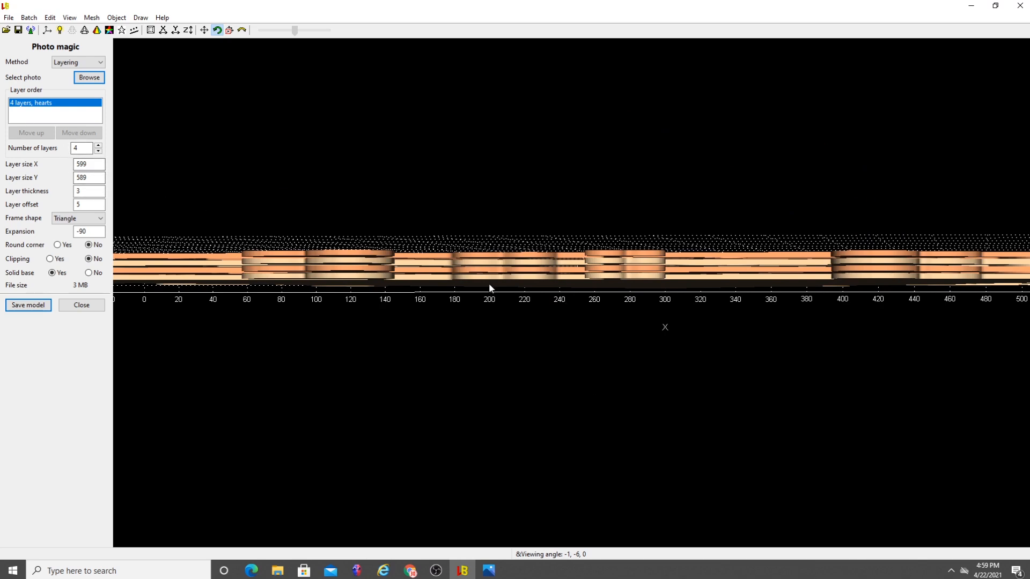
- Explode the triangular layered model and inspect its separated layers from several angles
left_click_drag(511, 291, 523, 349)
scroll(523, 349, "down", 5)
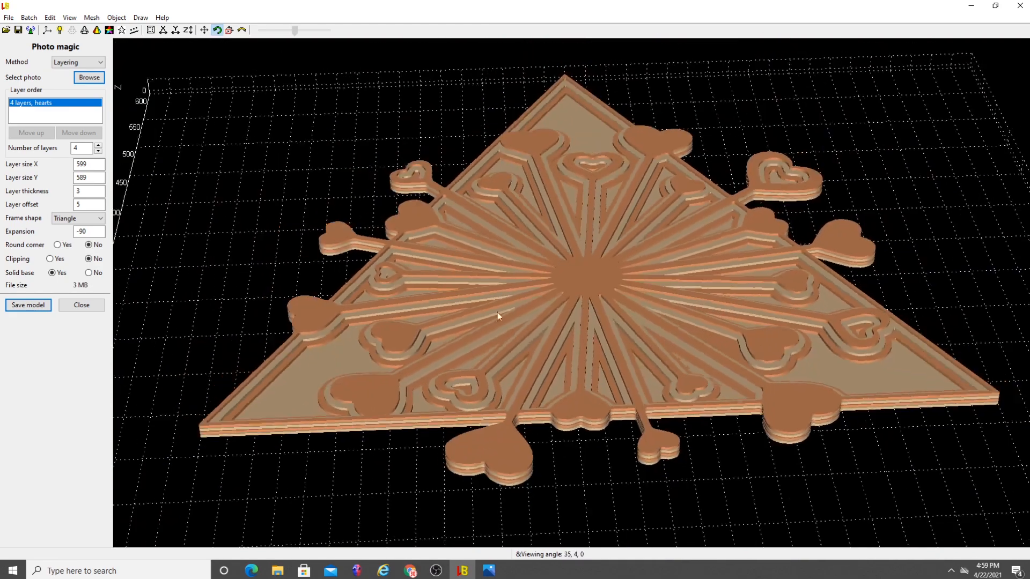
left_click(109, 18)
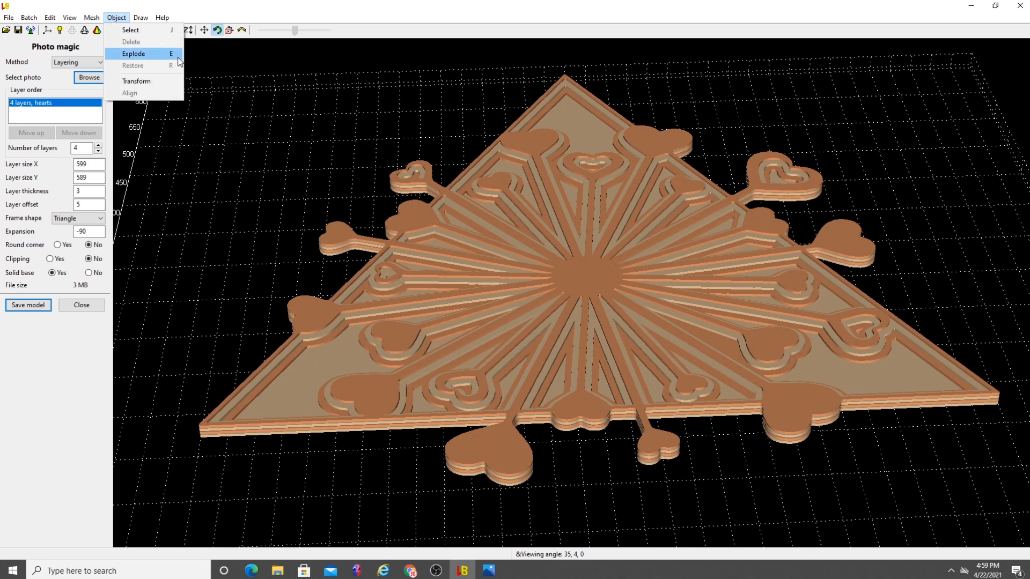
left_click(310, 20)
mouse_move(586, 281)
left_mouse_down()
mouse_move(565, 304)
mouse_move(576, 286)
left_mouse_up()
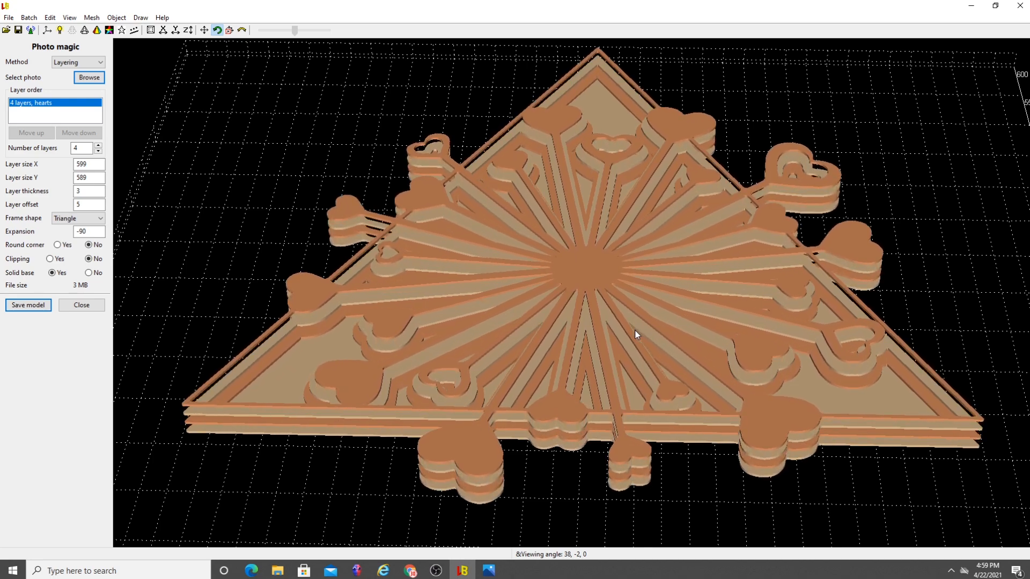
left_click_drag(636, 330, 635, 352)
scroll(632, 348, "down", 5)
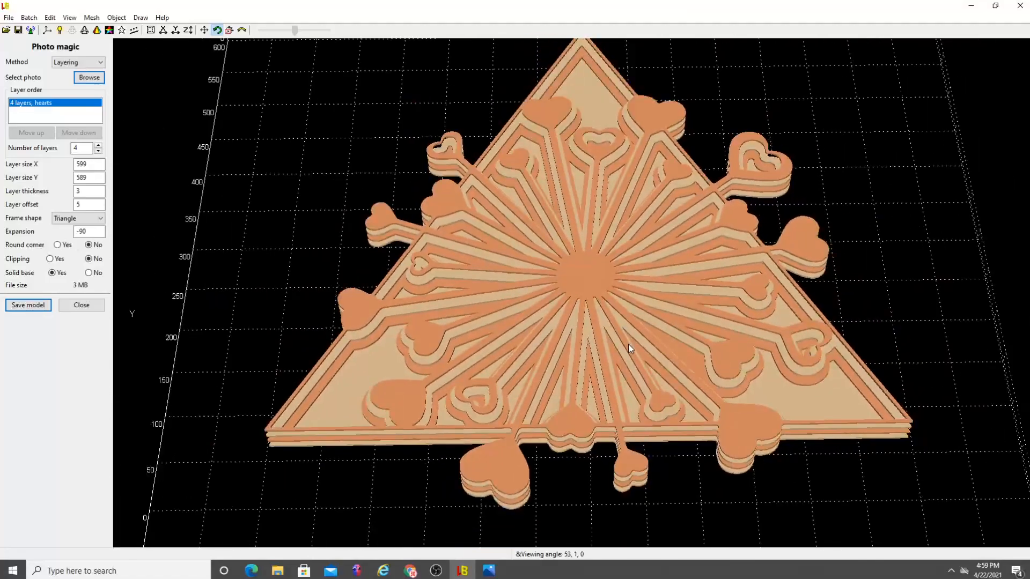
scroll(611, 337, "up", 3)
mouse_move(610, 337)
left_mouse_down()
mouse_move(597, 272)
mouse_move(597, 324)
left_mouse_up()
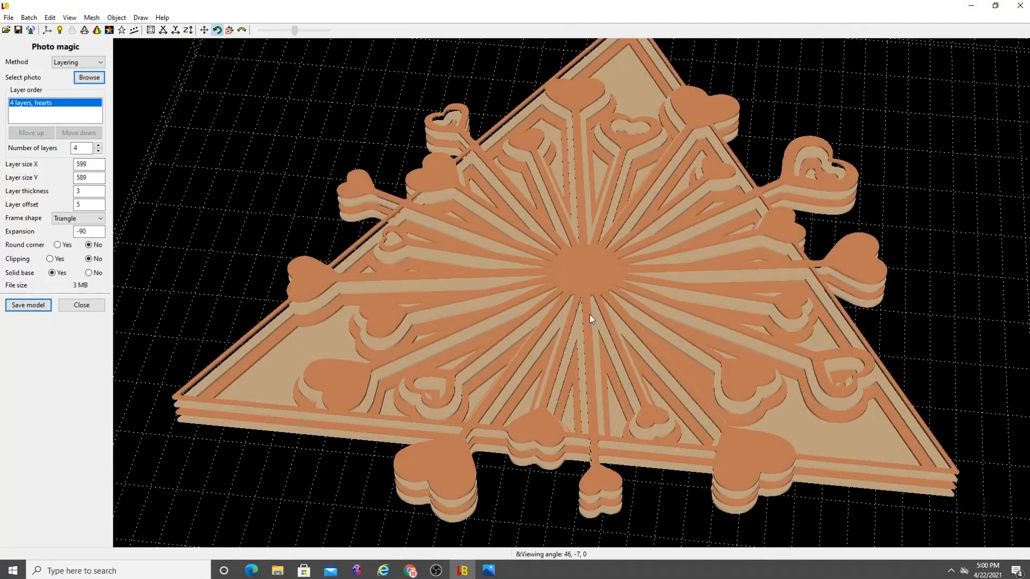
left_click_drag(588, 334, 562, 356)
scroll(562, 354, "up", 2)
scroll(562, 353, "down", 4)
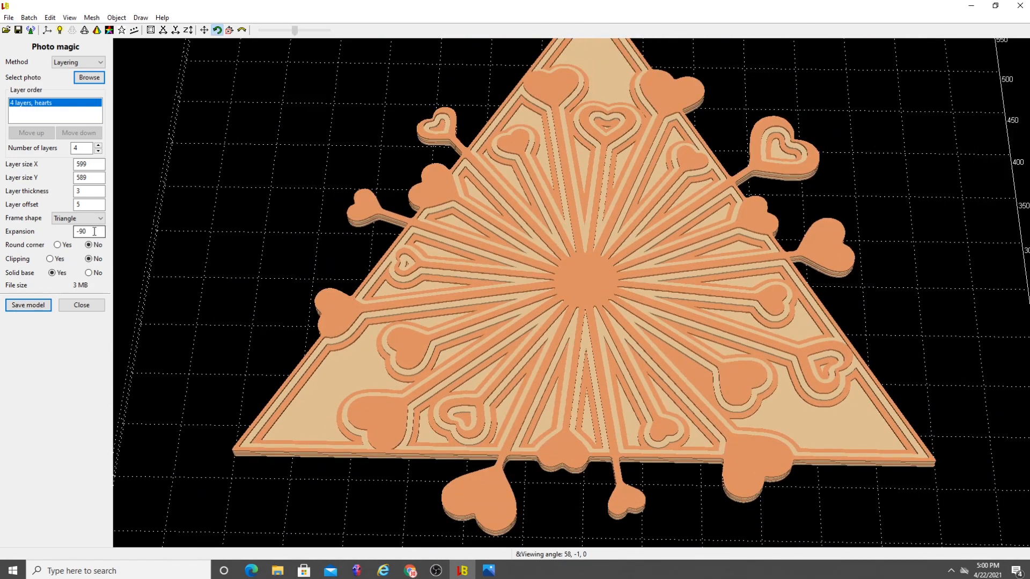
- Turn off the solid base, try a frame expansion of 0, and return the expansion to -90
left_click_drag(90, 232, 81, 232)
left_click(250, 257)
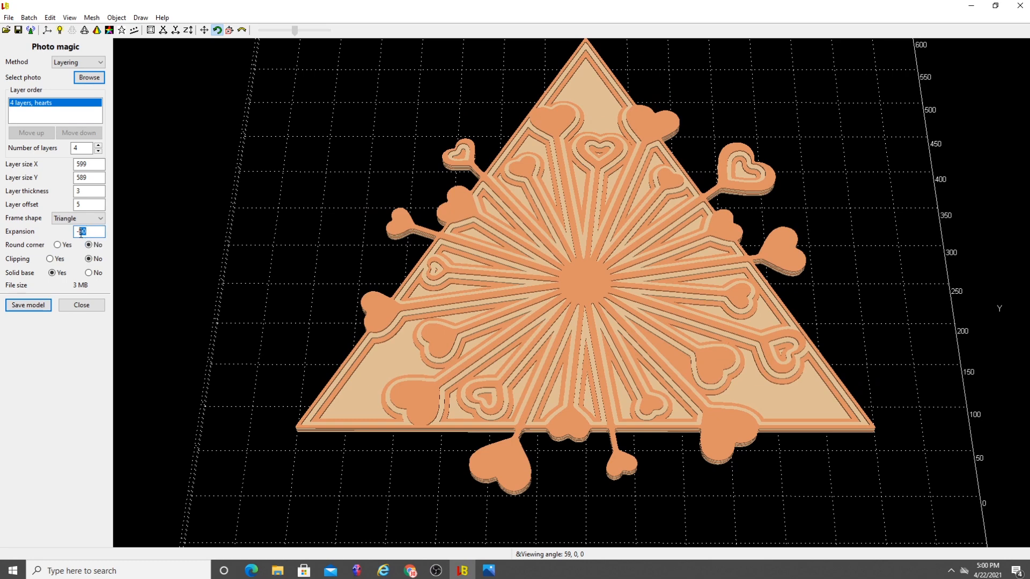
key("BackSpace")
key("BackSpace")
type("10")
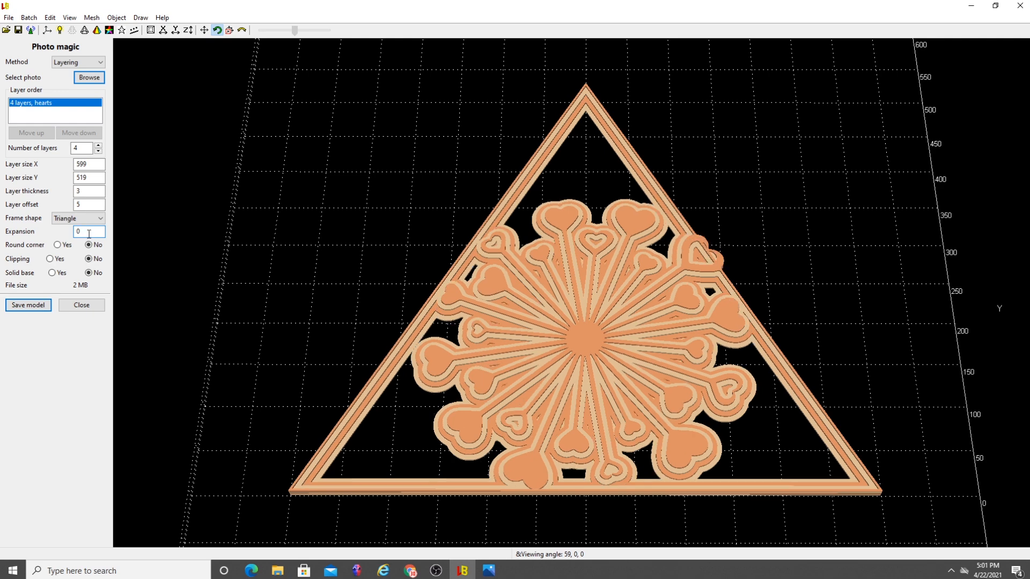
left_click_drag(93, 232, 60, 234)
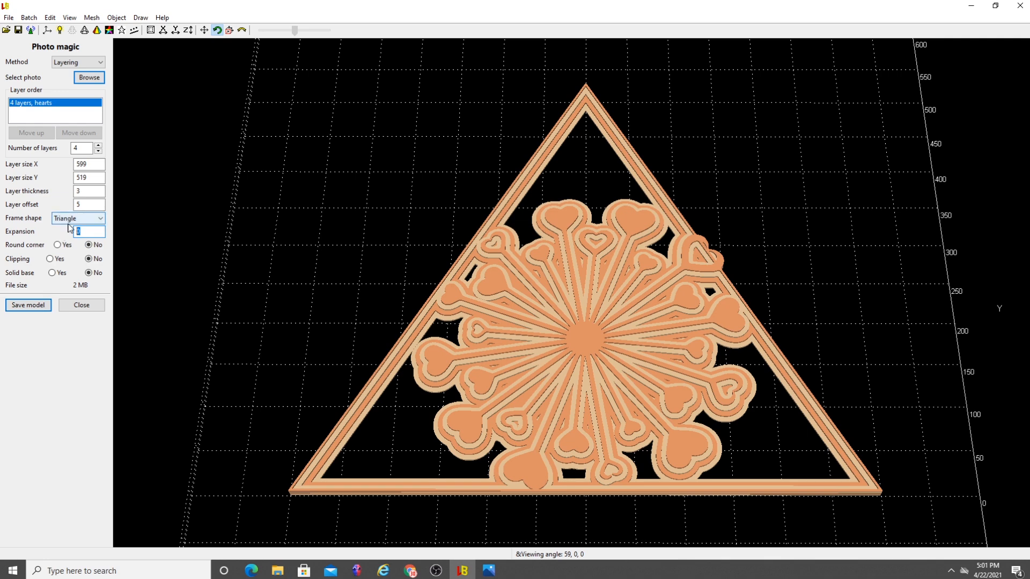
type("-9")
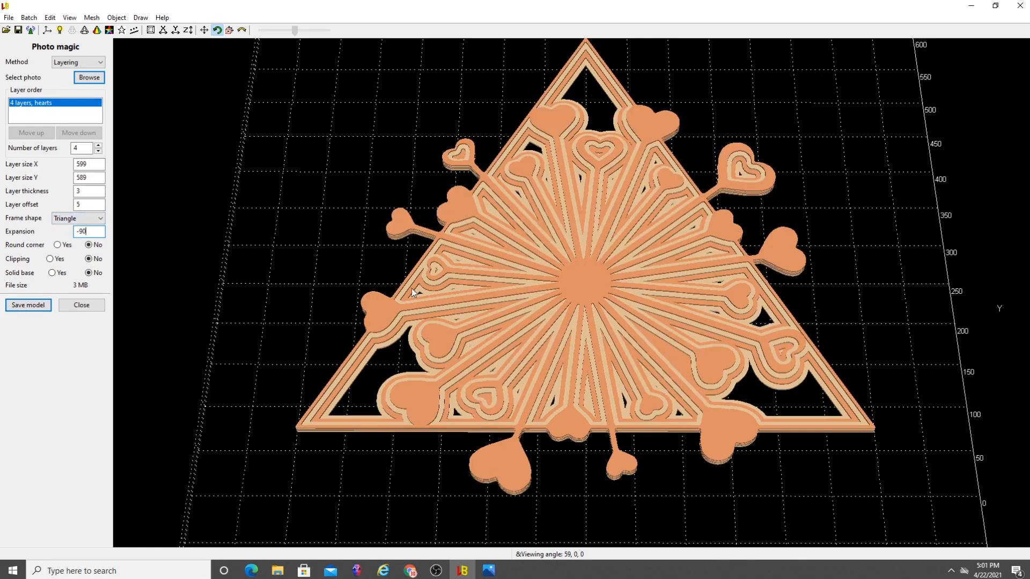
- Try a layer thickness of 5 on the hearts model and raise it to 10
mouse_move(414, 301)
left_mouse_down()
mouse_move(416, 314)
mouse_move(415, 304)
left_mouse_up()
left_click_drag(410, 271, 410, 183)
double_click(100, 192)
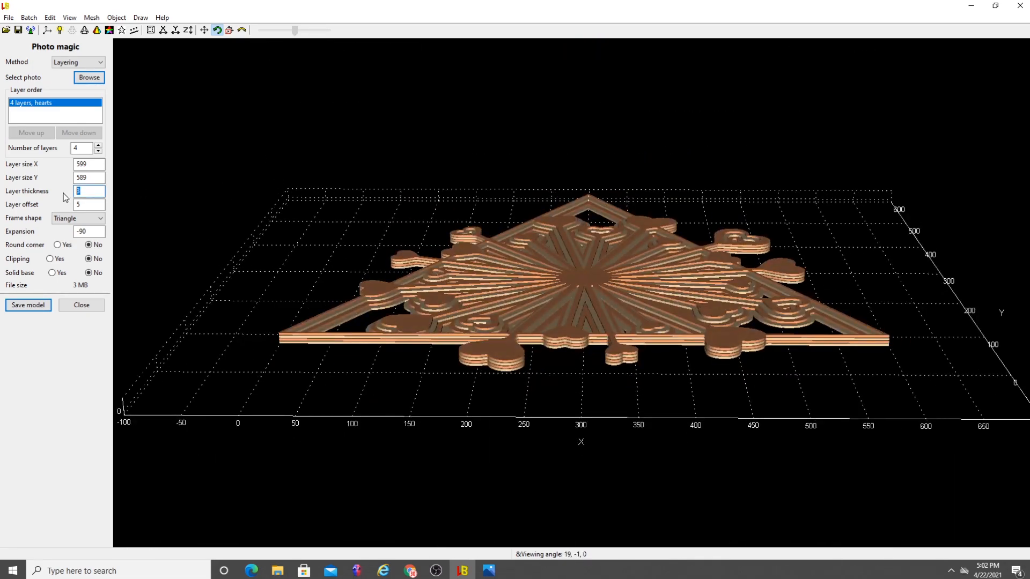
type("5")
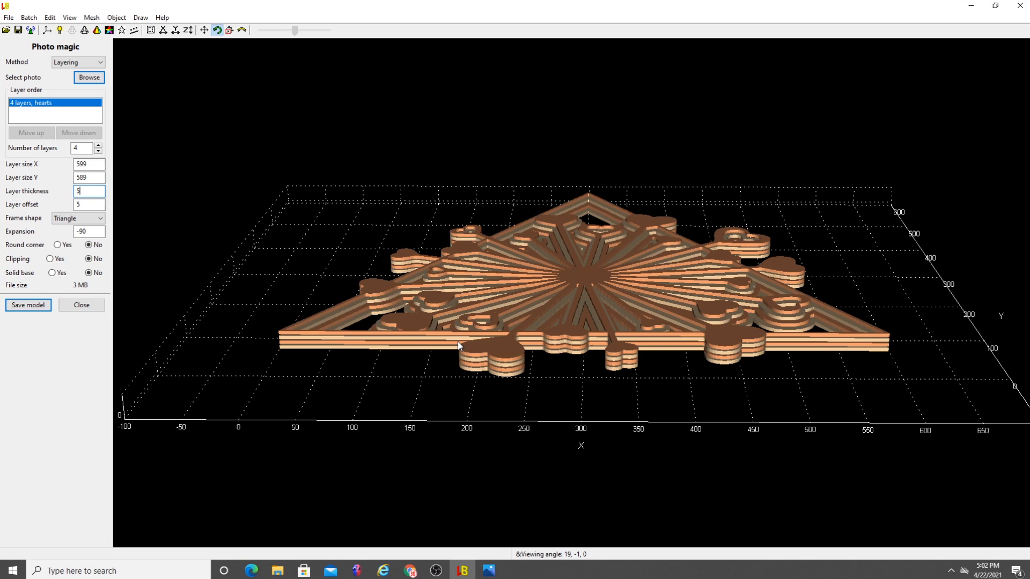
scroll(415, 334, "up", 5)
double_click(85, 191)
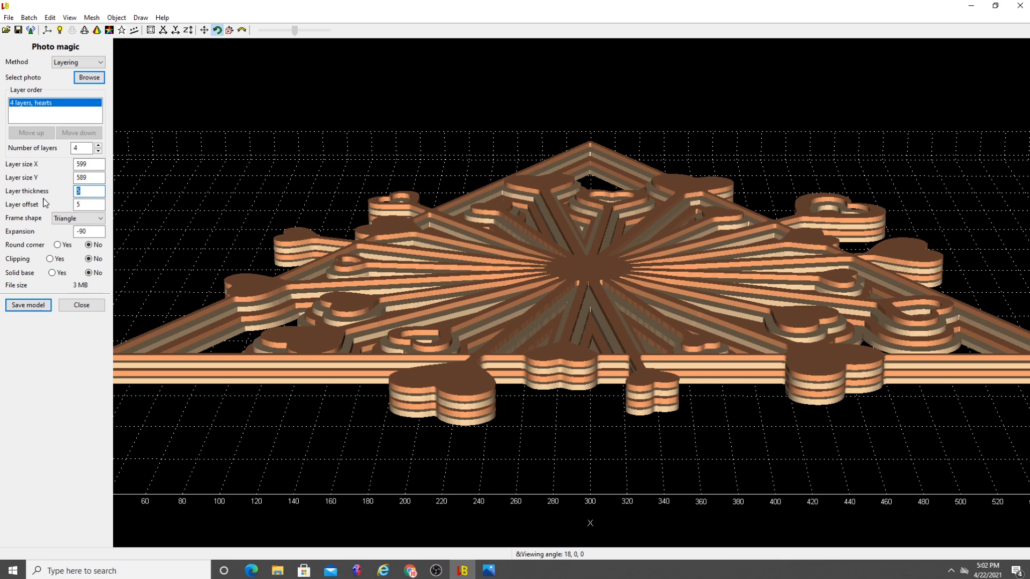
type("10")
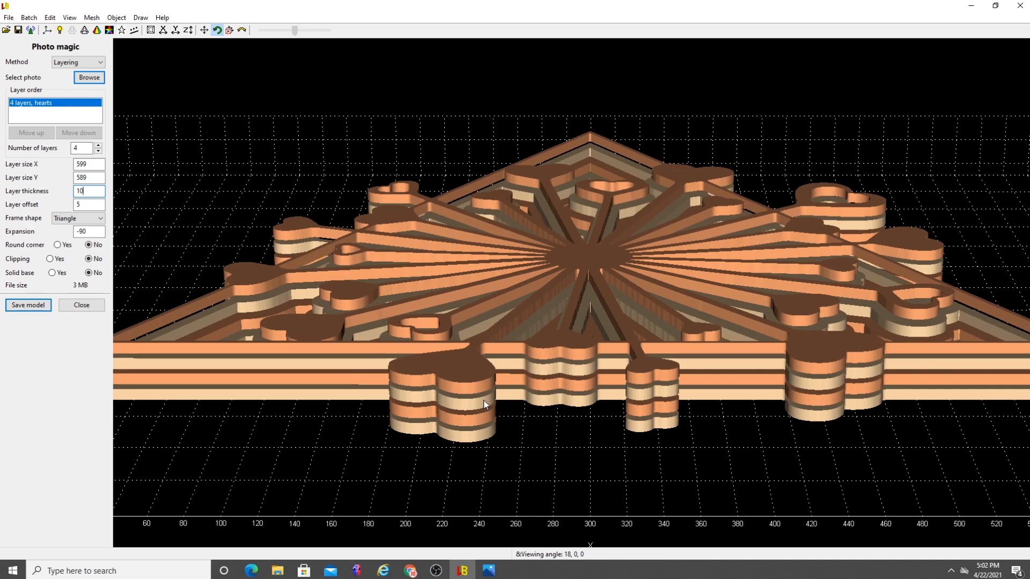
- Examine the stepped layer edges around the hearts and stems from above and close up
left_click_drag(524, 327, 523, 384)
scroll(538, 387, "down", 4)
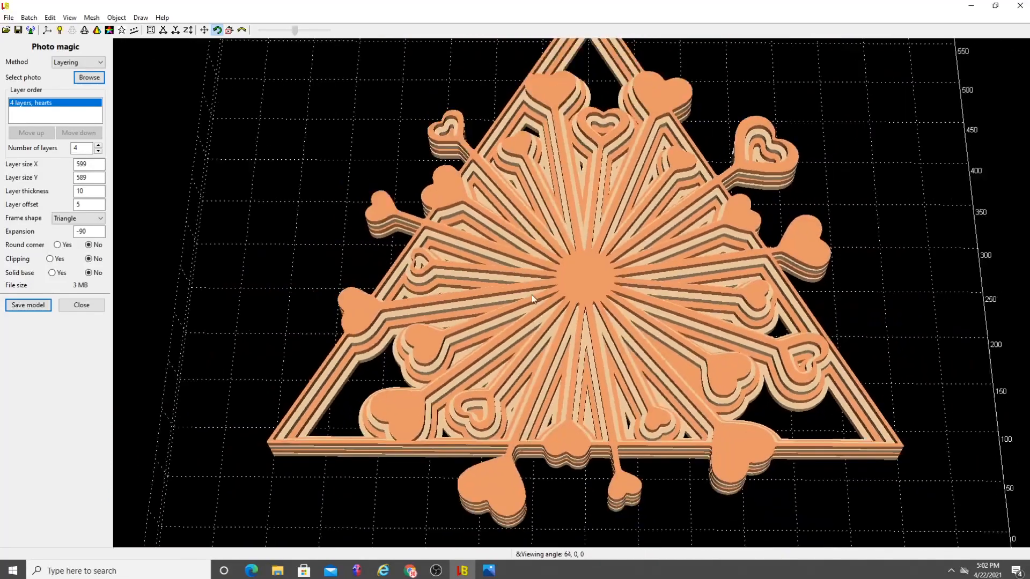
double_click(532, 336)
mouse_move(532, 337)
left_mouse_down()
mouse_move(536, 245)
mouse_move(532, 323)
left_mouse_up()
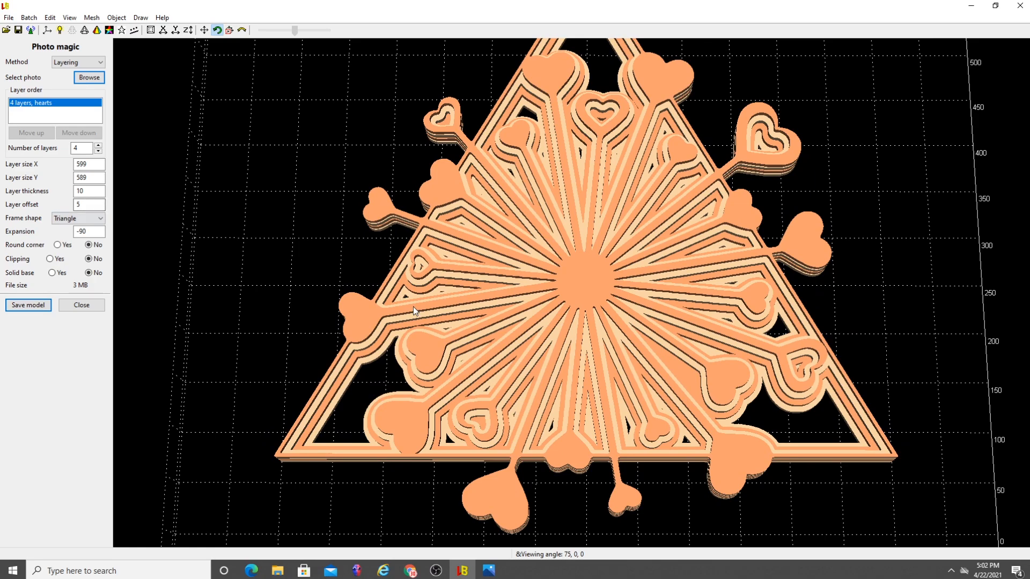
scroll(413, 309, "up", 3)
scroll(494, 300, "down", 2)
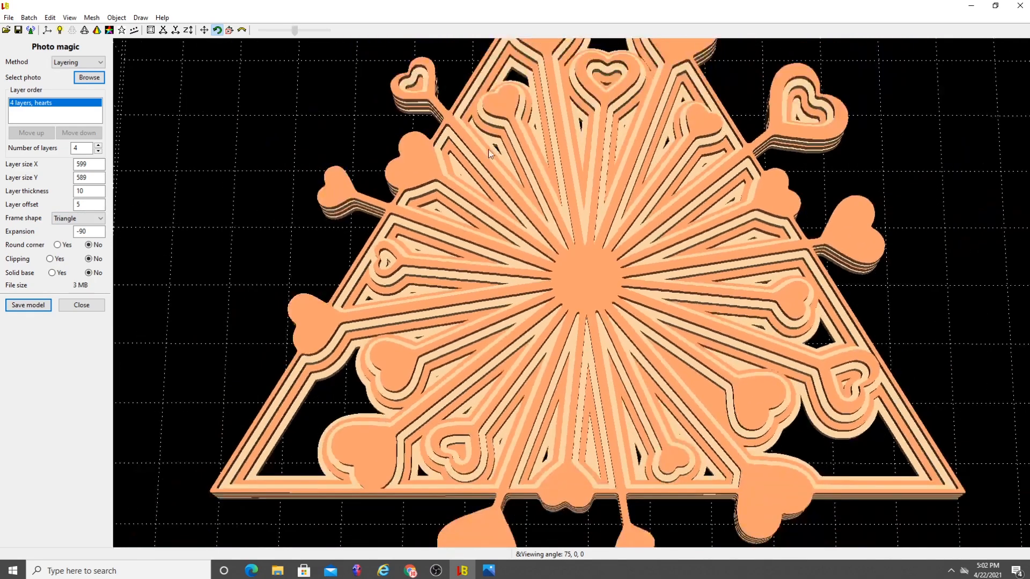
left_click_drag(505, 110, 505, 144)
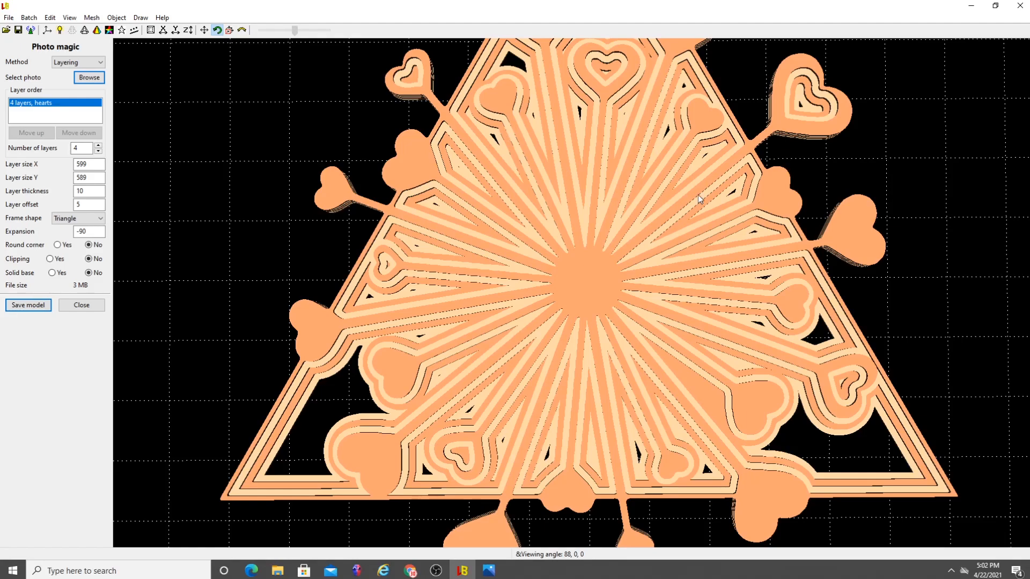
scroll(709, 196, "up", 5)
scroll(790, 273, "down", 5)
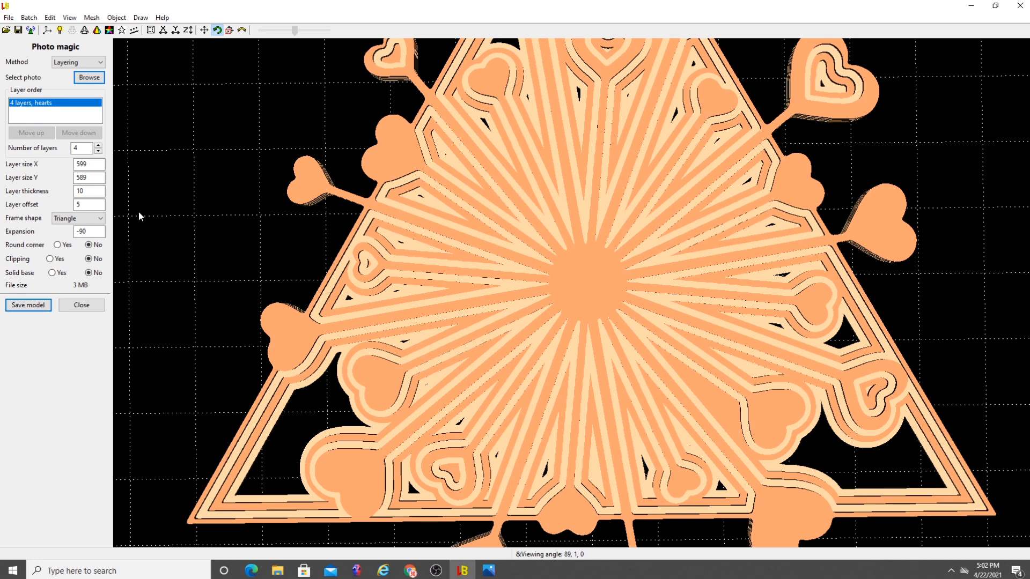
- Try layer offsets of 1 and 2 and compare how the frame and hearts are built
double_click(90, 206)
type("1")
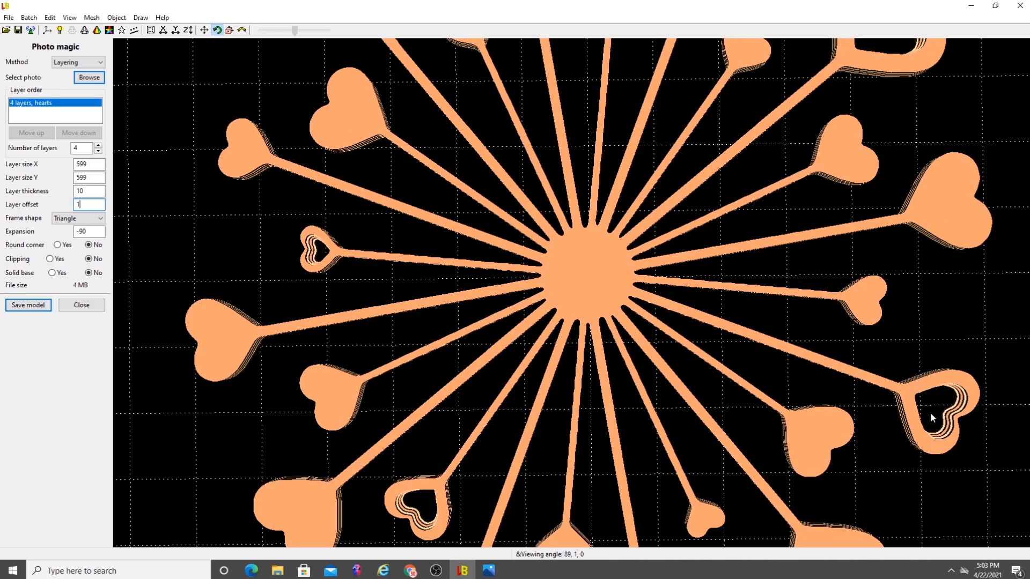
scroll(873, 382, "down", 5)
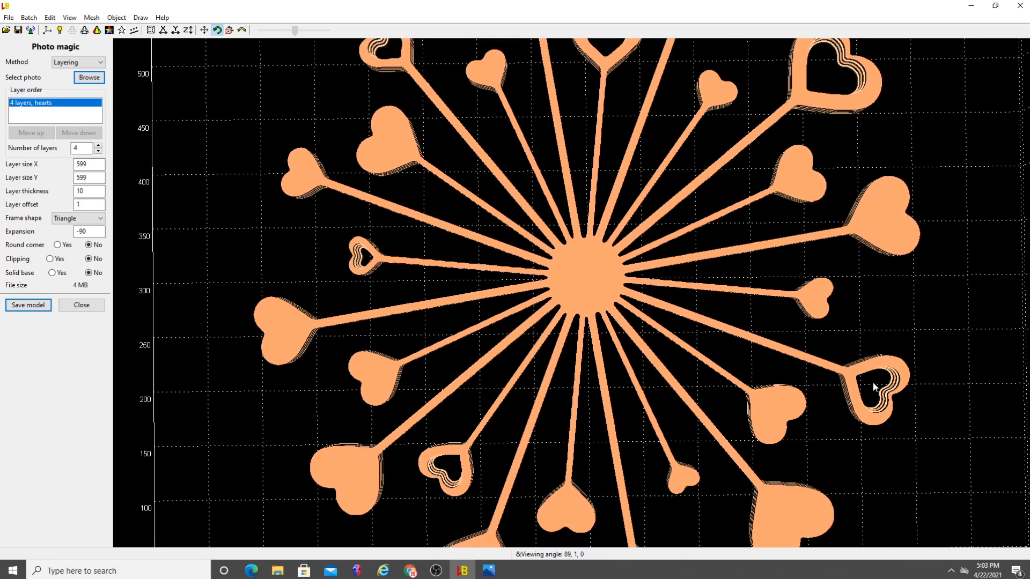
scroll(864, 381, "up", 3)
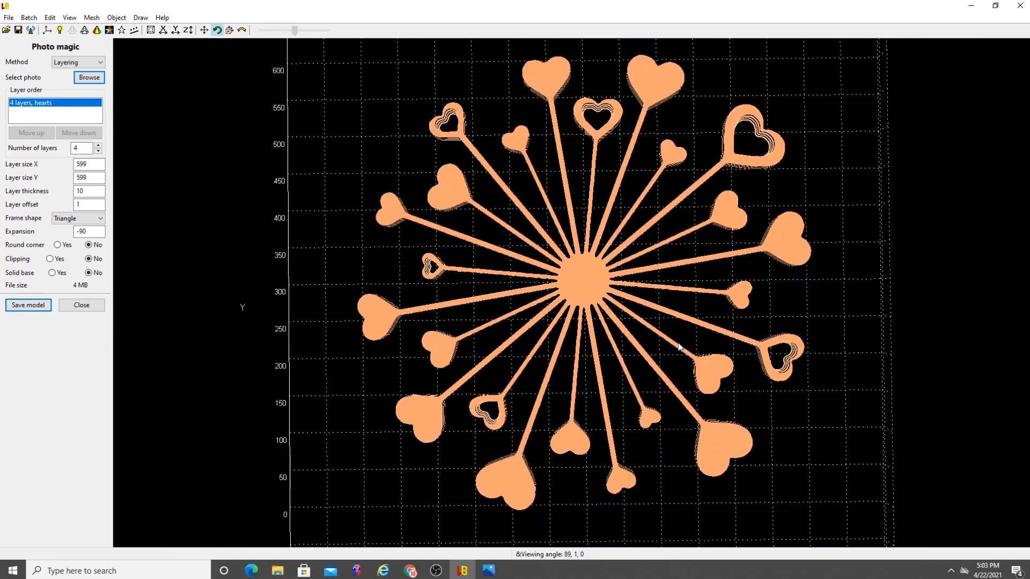
double_click(86, 209)
type("2")
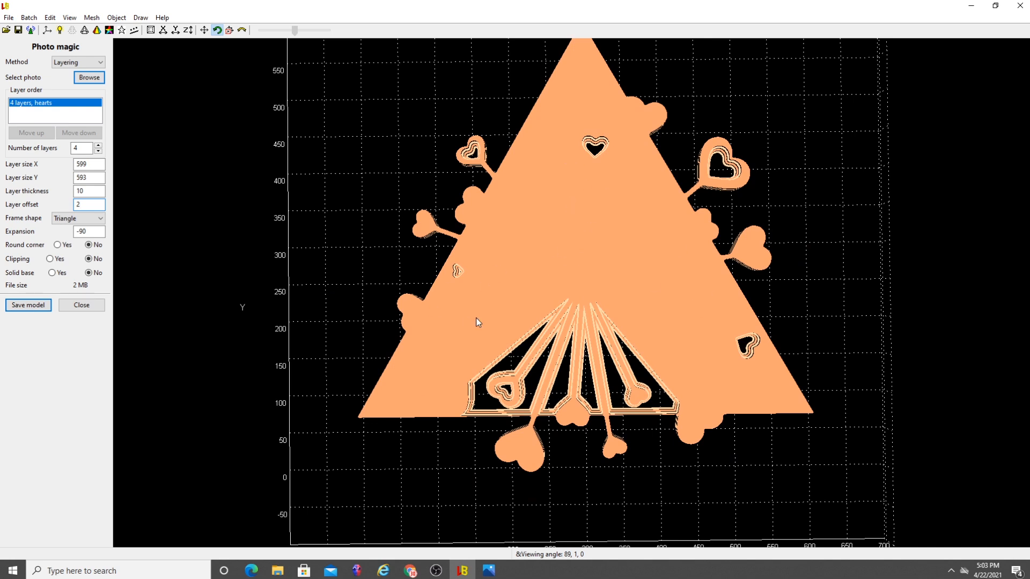
- Try a layer offset of 4 and return the offset to 5
double_click(82, 204)
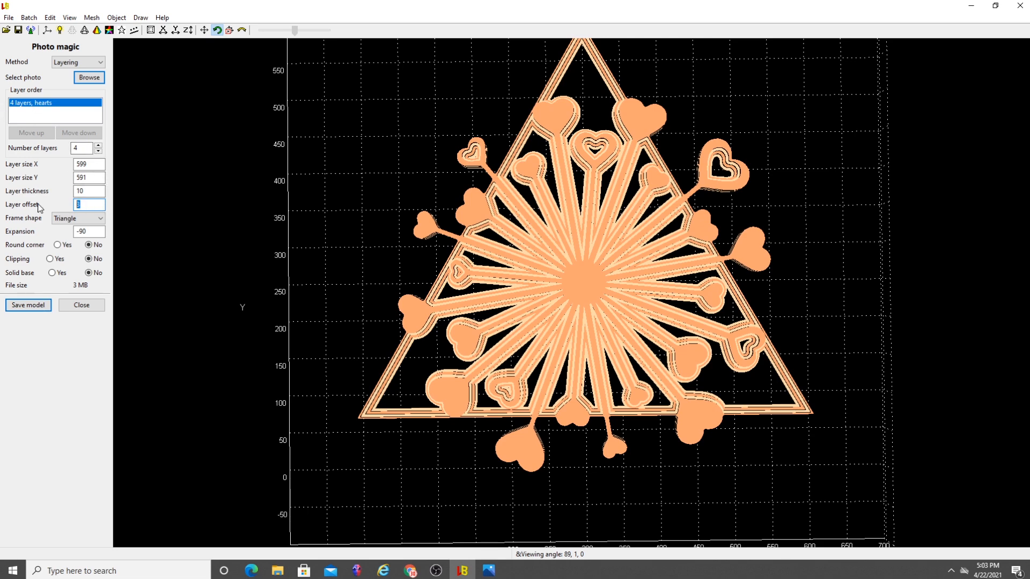
key("BackSpace")
type("4")
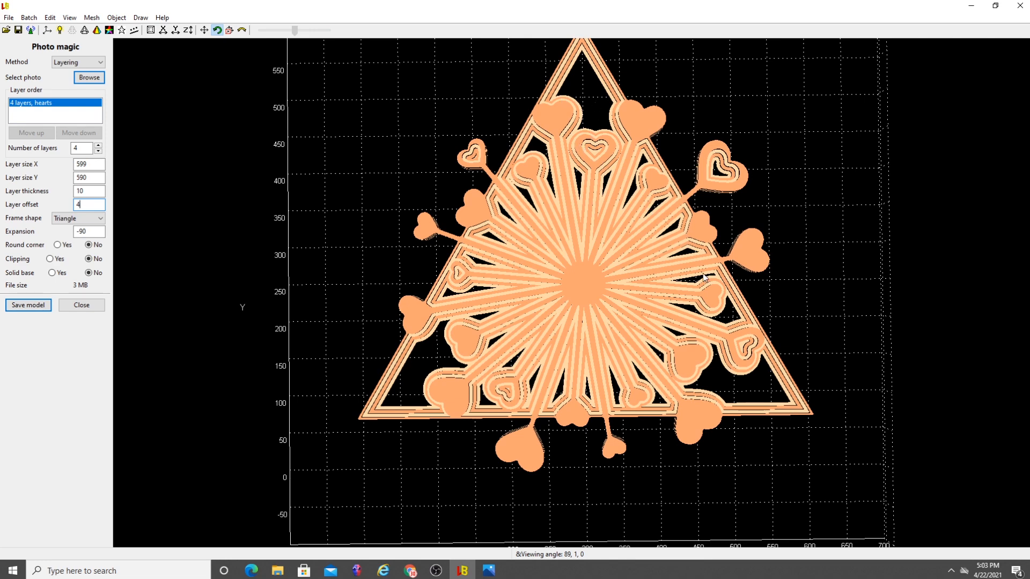
double_click(78, 204)
type("5")
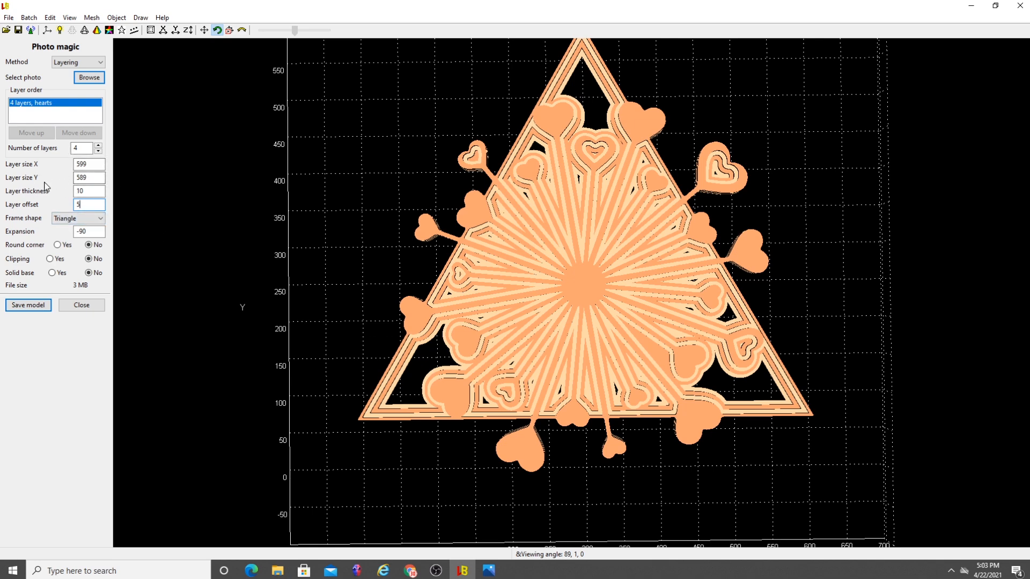
- Increase the number of layers to 5 and on to 6, inspecting the deeper model from several angles
left_click(101, 146)
left_click_drag(509, 314, 314, 203)
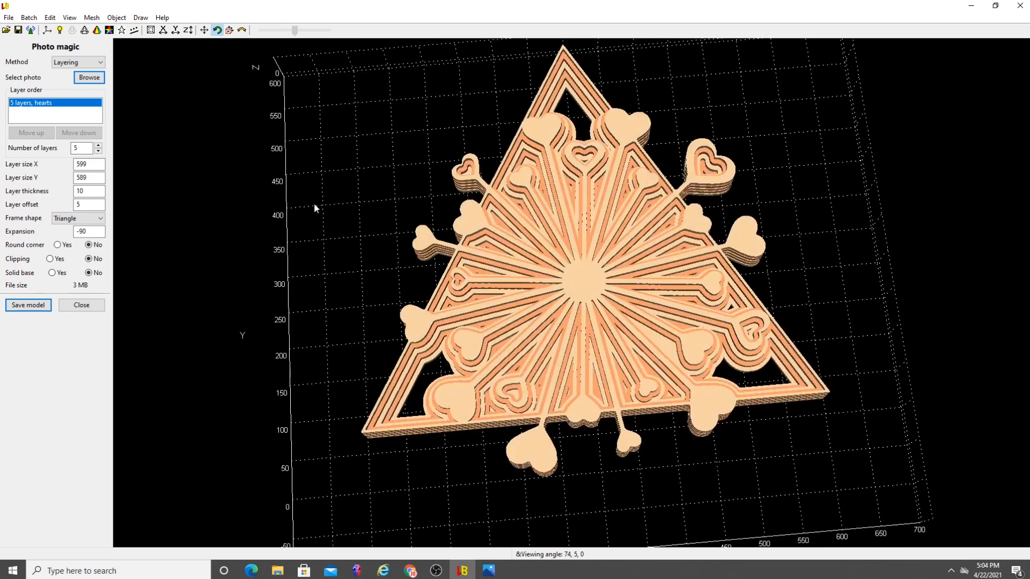
left_click(99, 145)
mouse_move(682, 251)
left_mouse_down()
mouse_move(677, 275)
mouse_move(672, 245)
left_mouse_up()
scroll(650, 264, "up", 5)
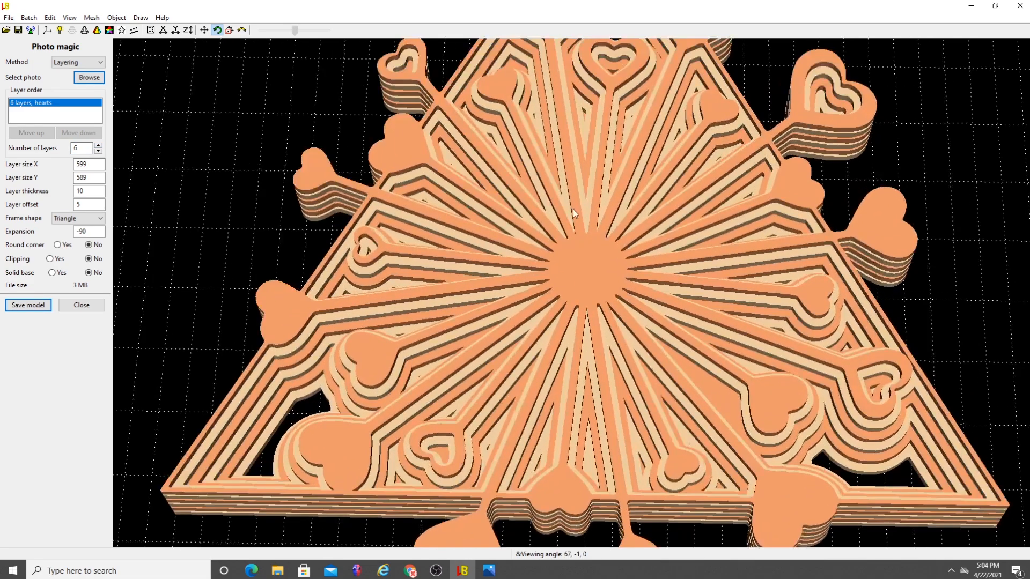
left_click_drag(573, 209, 581, 223)
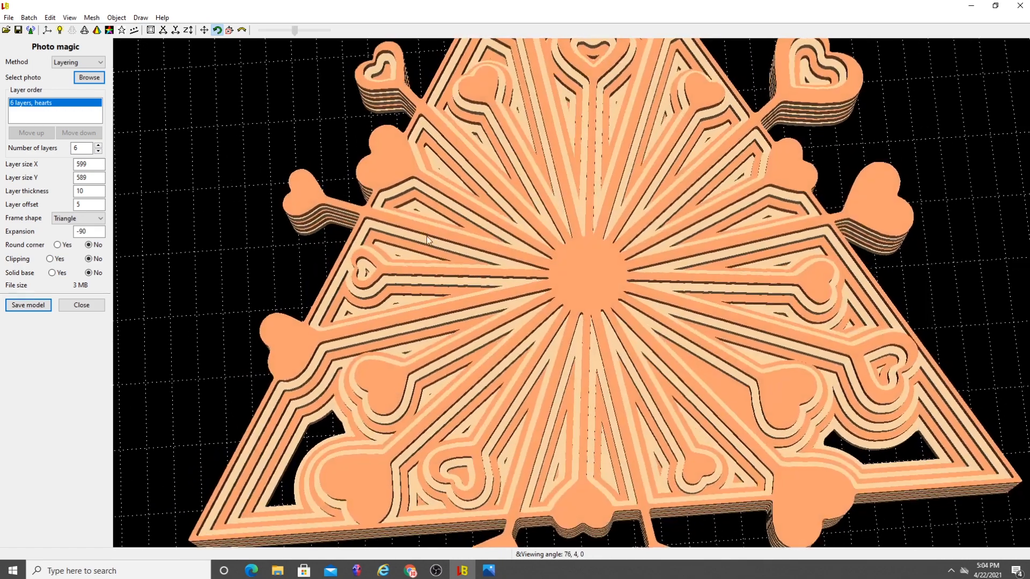
left_click_drag(481, 240, 451, 346)
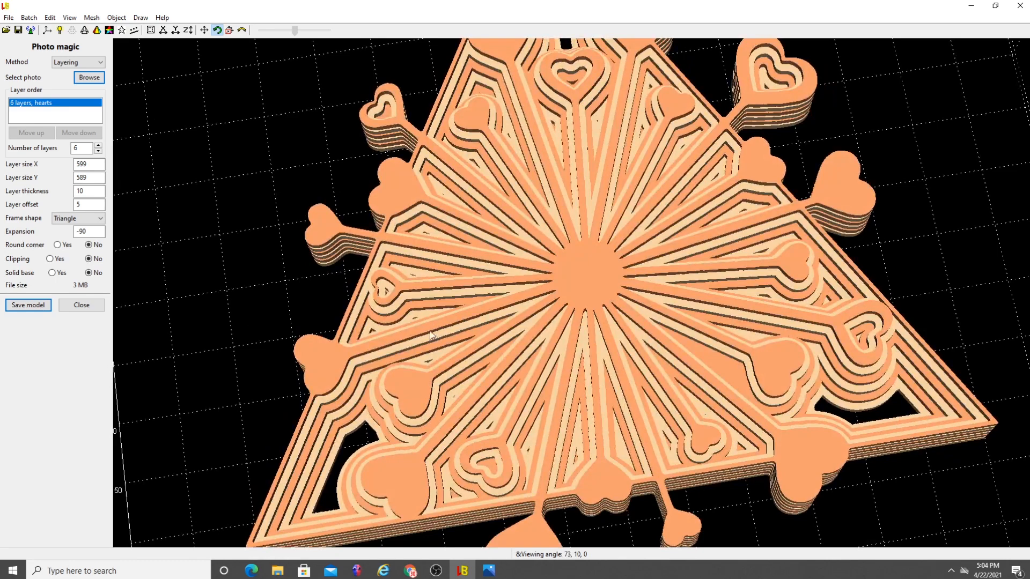
scroll(385, 390, "down", 4)
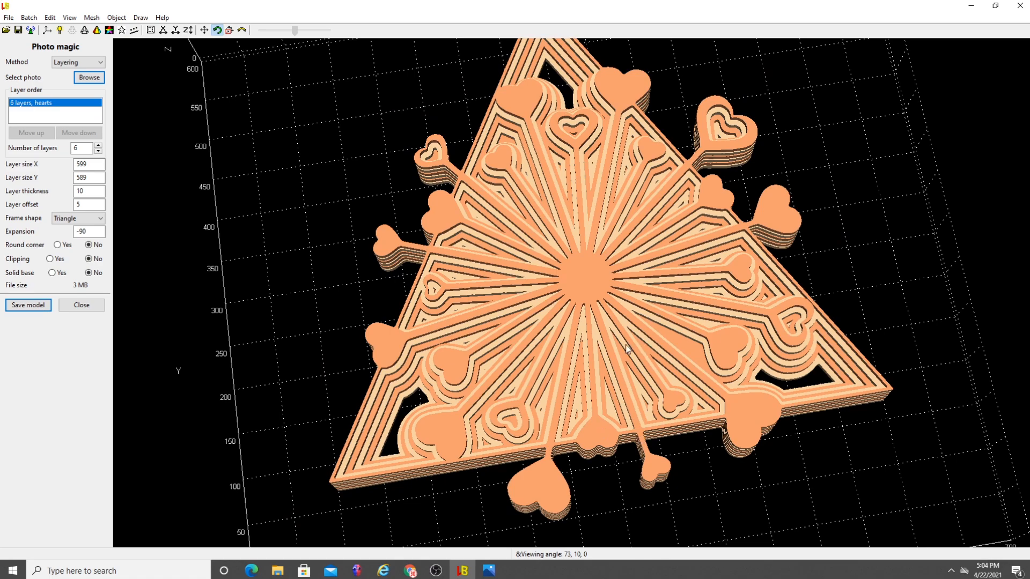
scroll(626, 348, "up", 2)
scroll(625, 345, "down", 3)
left_click_drag(626, 345, 637, 320)
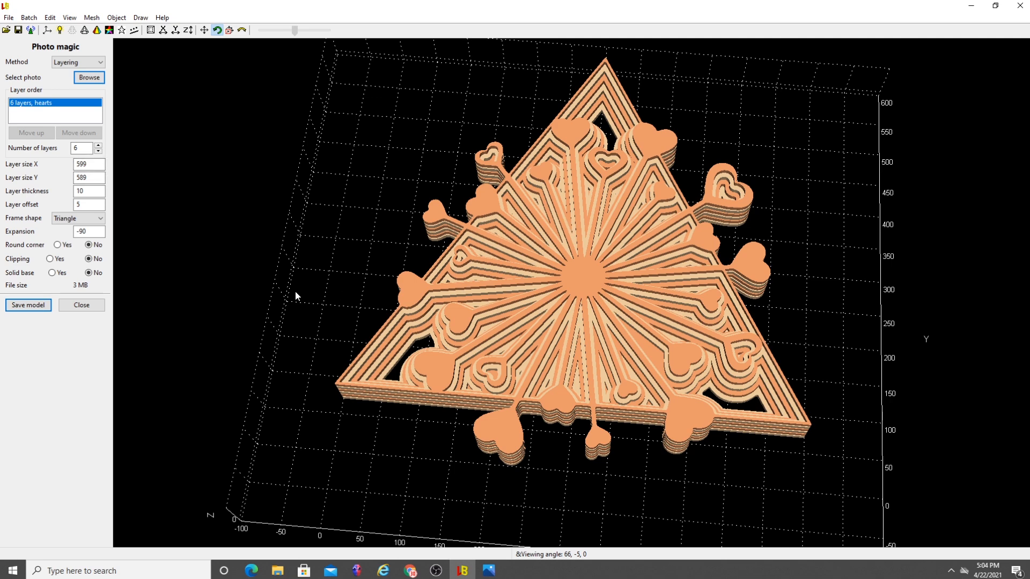
- Reduce the number of layers to 3 and view the model from above
left_click(99, 152)
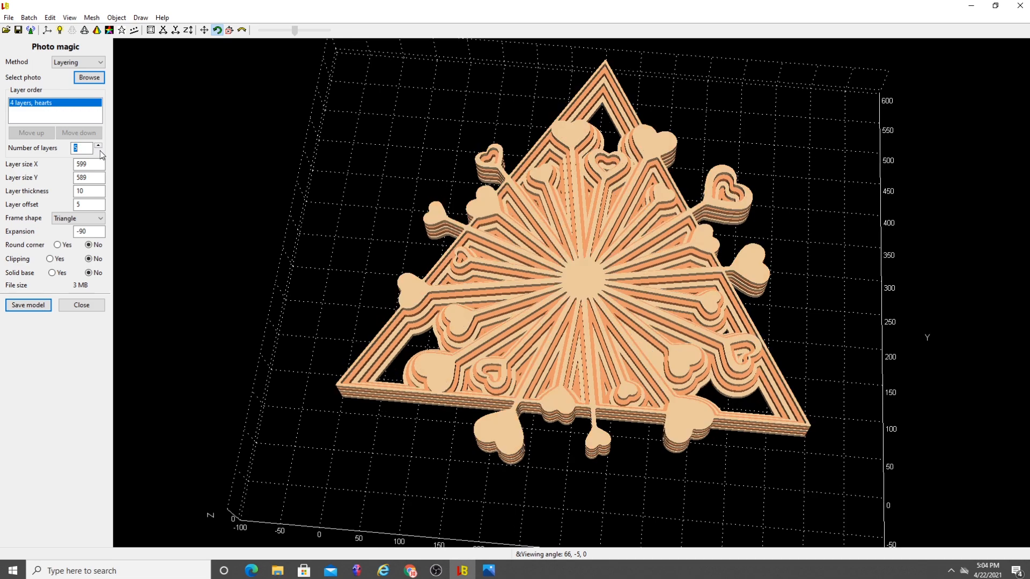
left_click(99, 151)
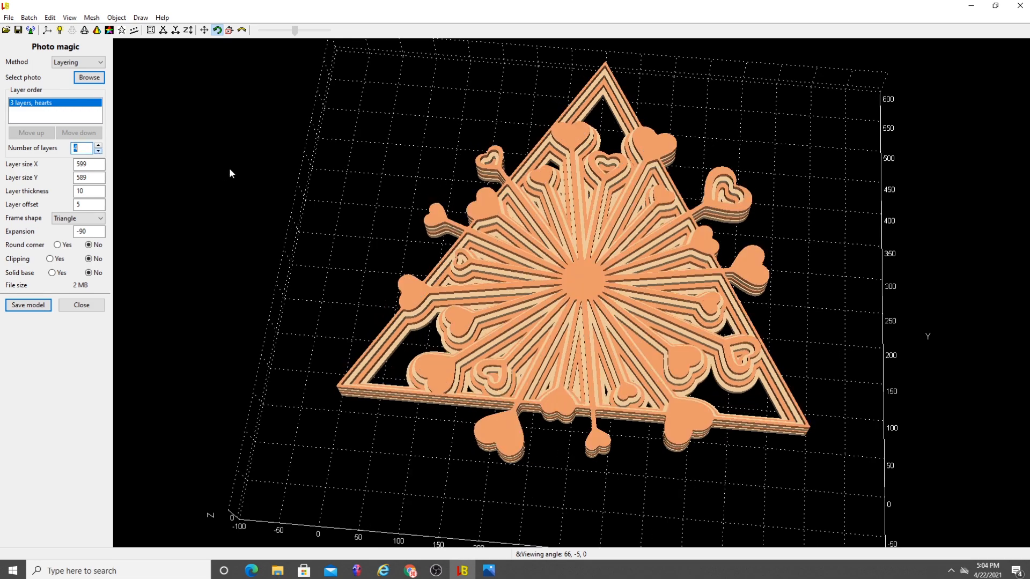
left_click_drag(488, 230, 536, 319)
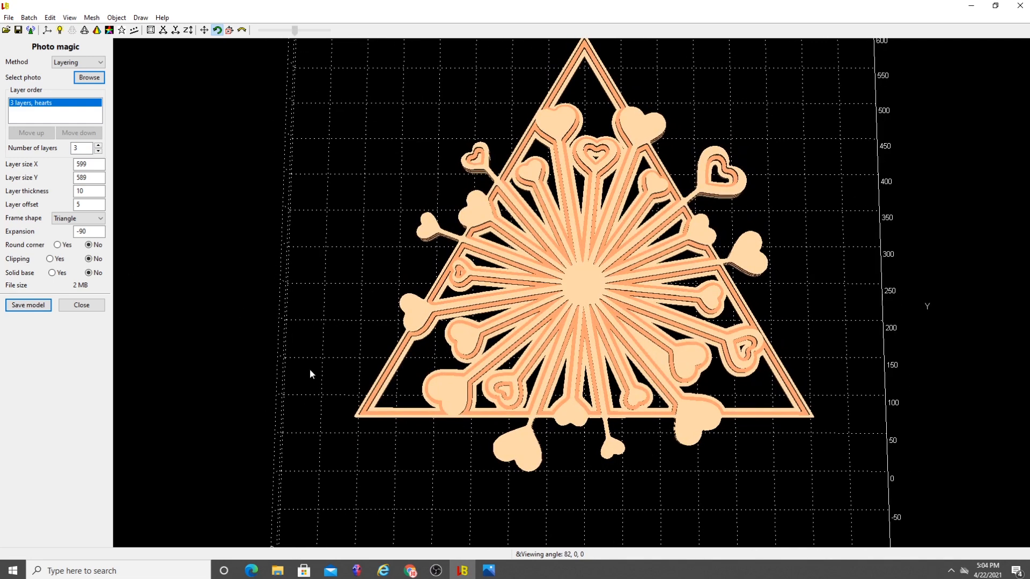
- Save the three-layer hearts model to the Luban folder on the Desktop
left_click_drag(626, 382, 639, 363)
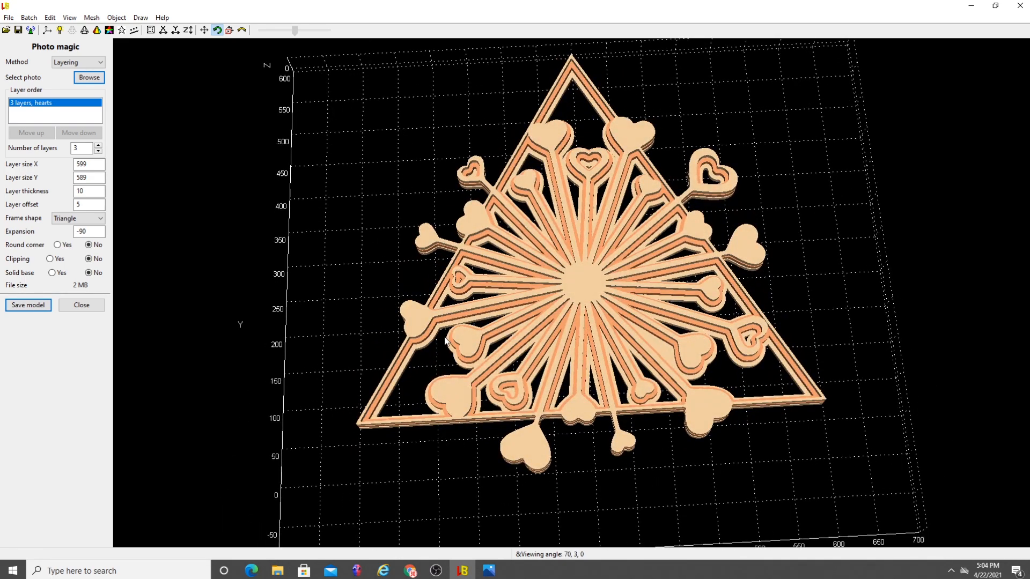
left_click(37, 303)
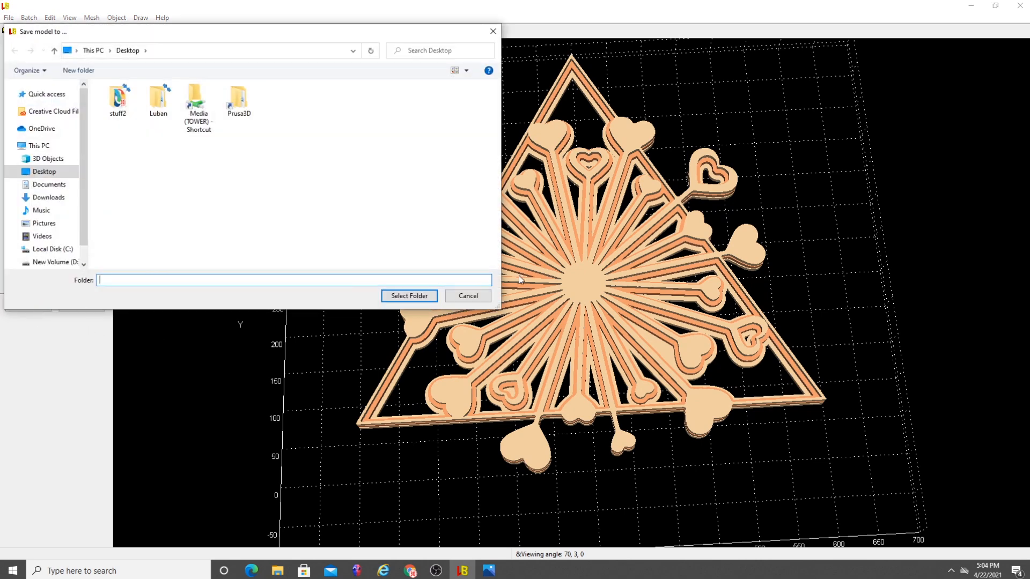
left_click_drag(333, 39, 542, 127)
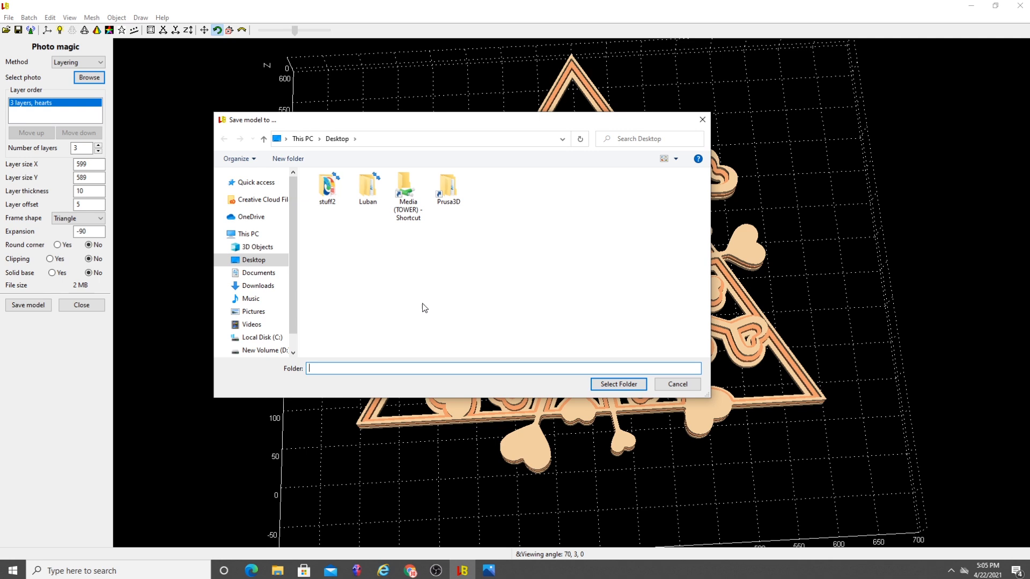
left_click(374, 193)
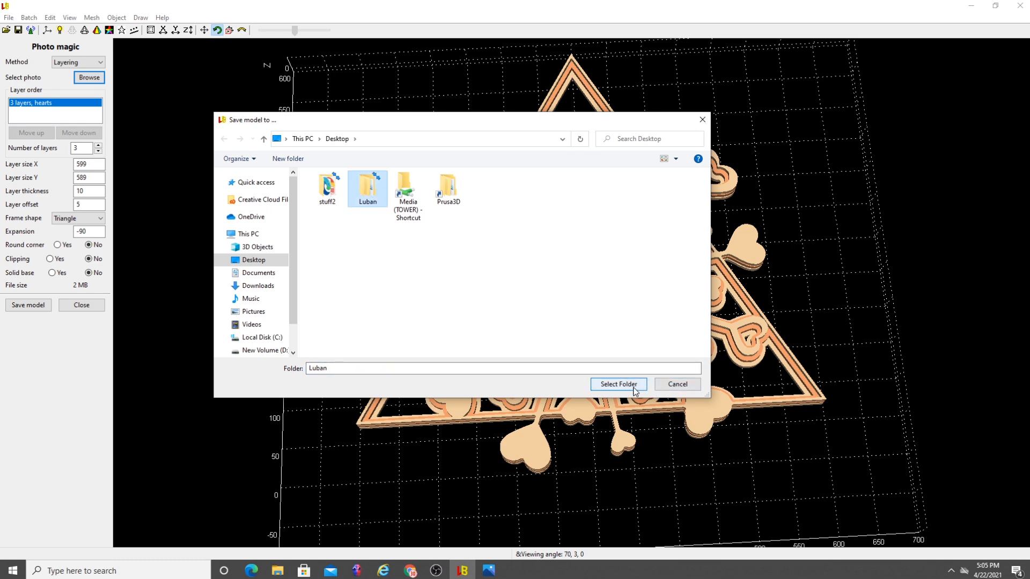
left_click(637, 386)
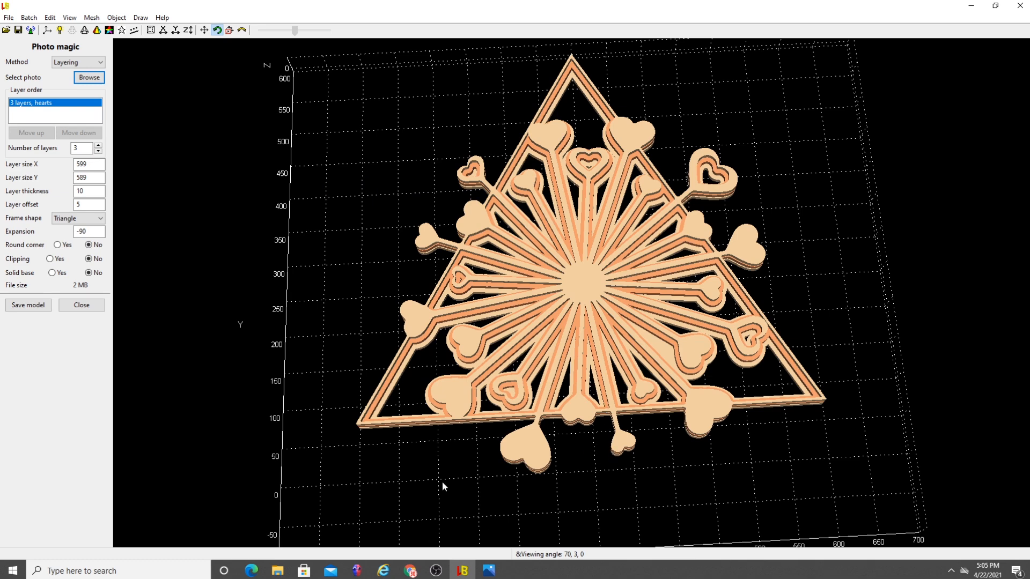
- Switch to File Explorer and open the hearts_PM_Layering_17-05-17 folder inside the Desktop's Luban folder
left_click(277, 570)
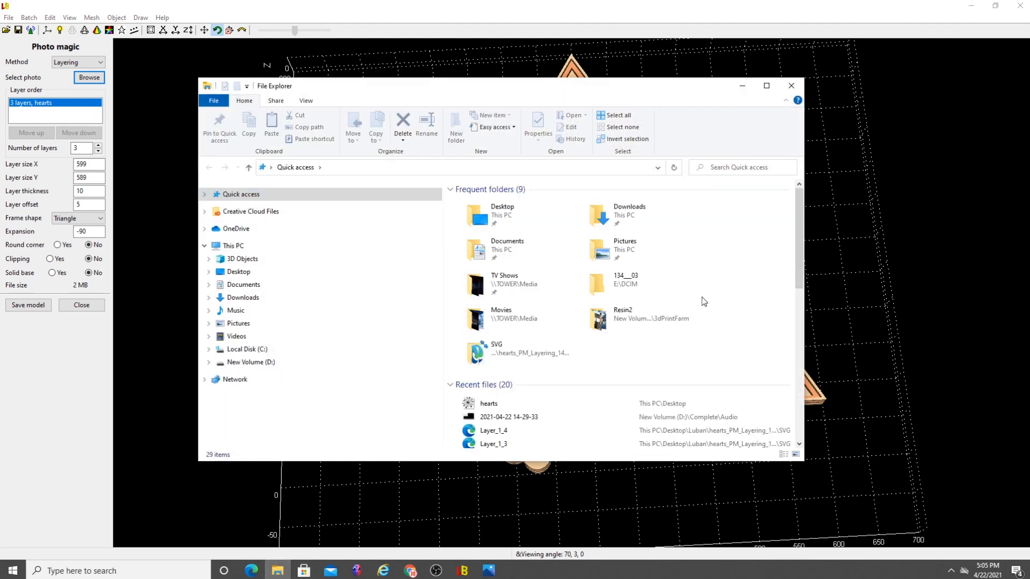
double_click(502, 220)
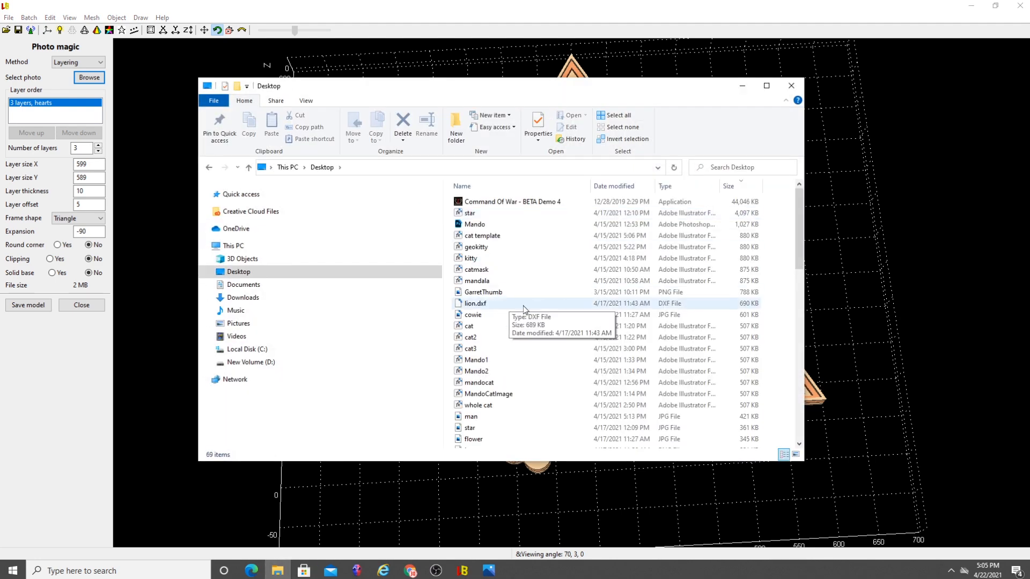
scroll(523, 306, "down", 15)
double_click(498, 431)
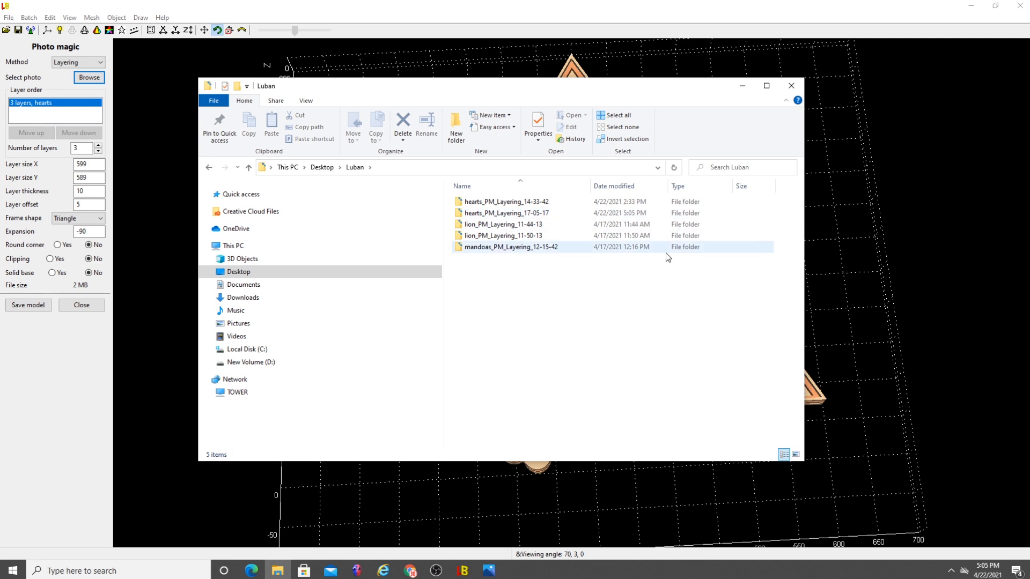
left_click(634, 215)
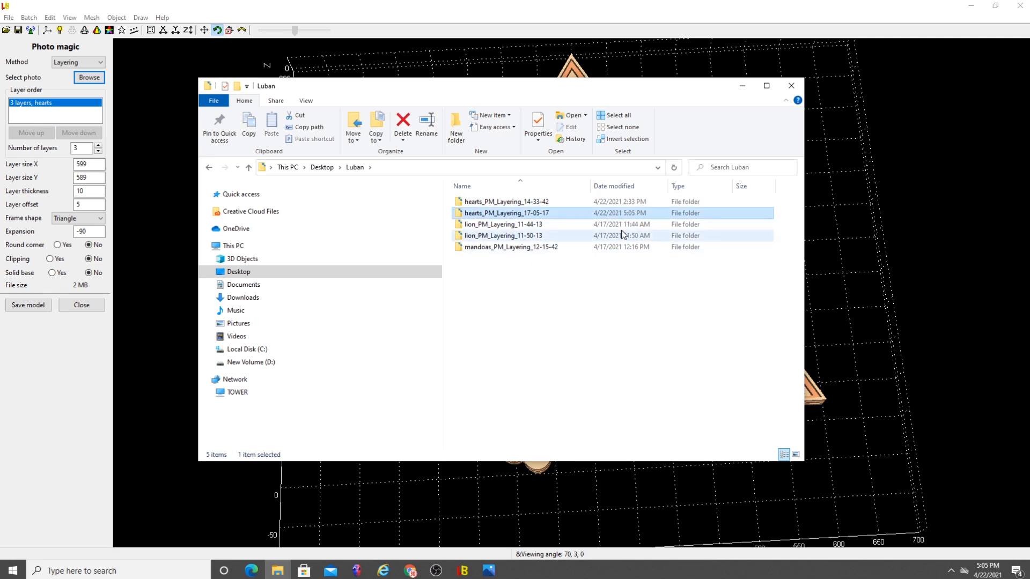
double_click(519, 212)
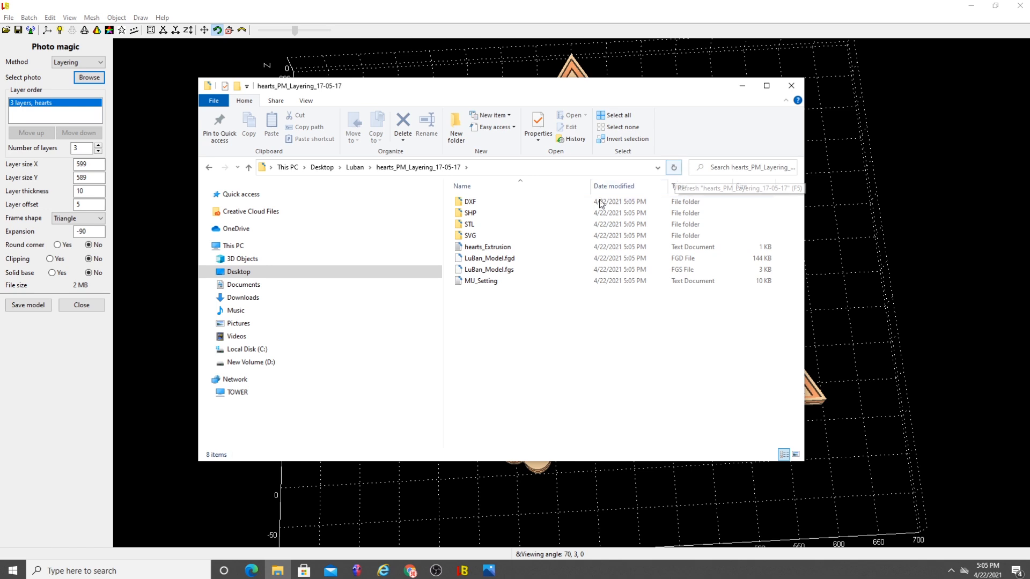
- Check the exported layer files in the DXF, STL and SVG subfolders and close File Explorer
double_click(497, 204)
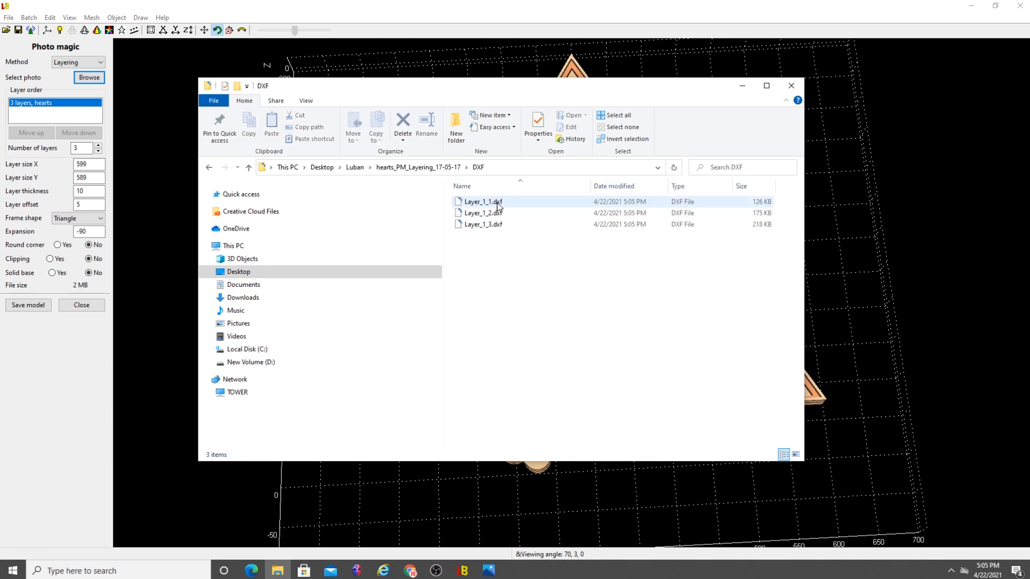
left_click(393, 168)
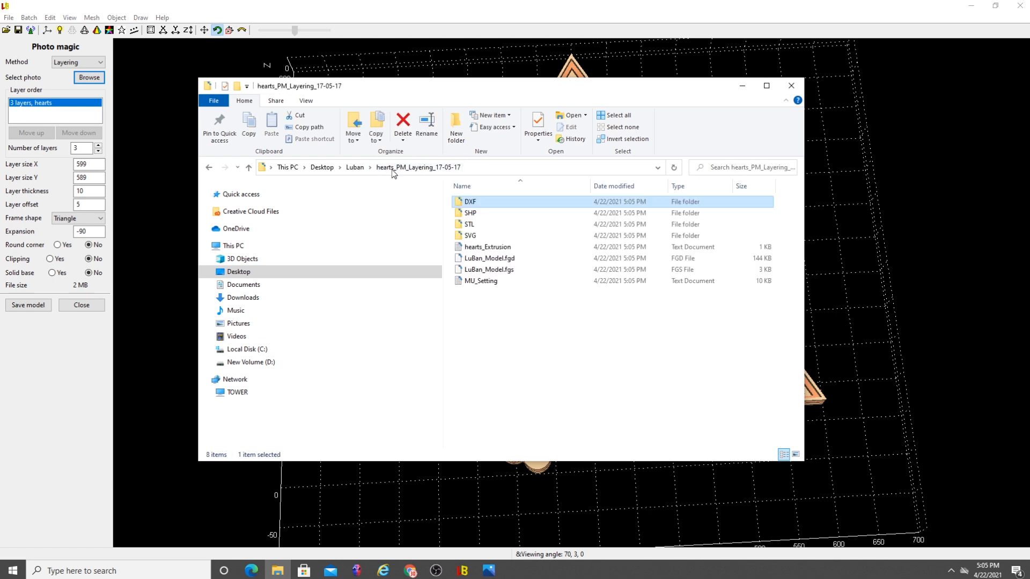
double_click(479, 225)
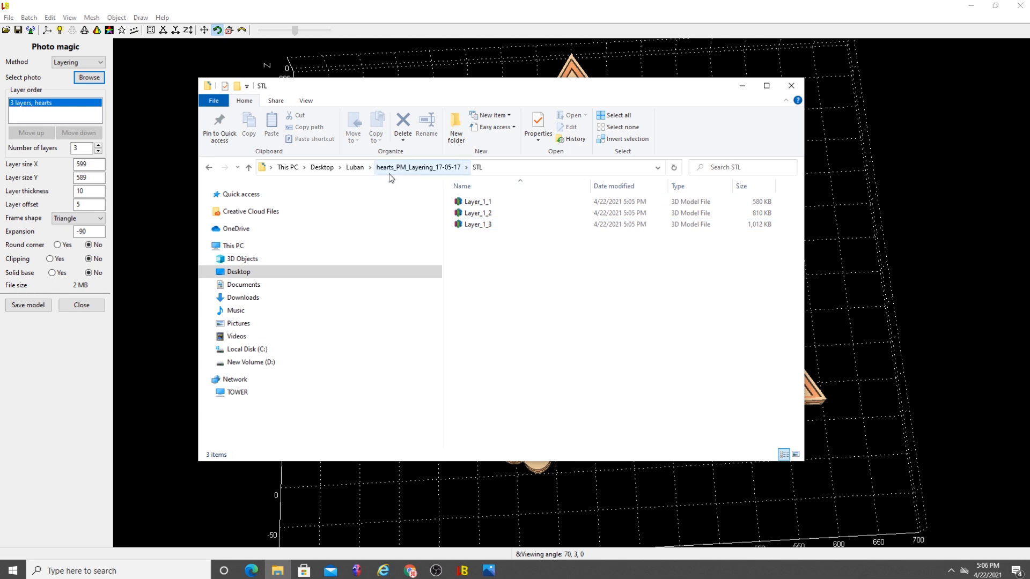
left_click(356, 168)
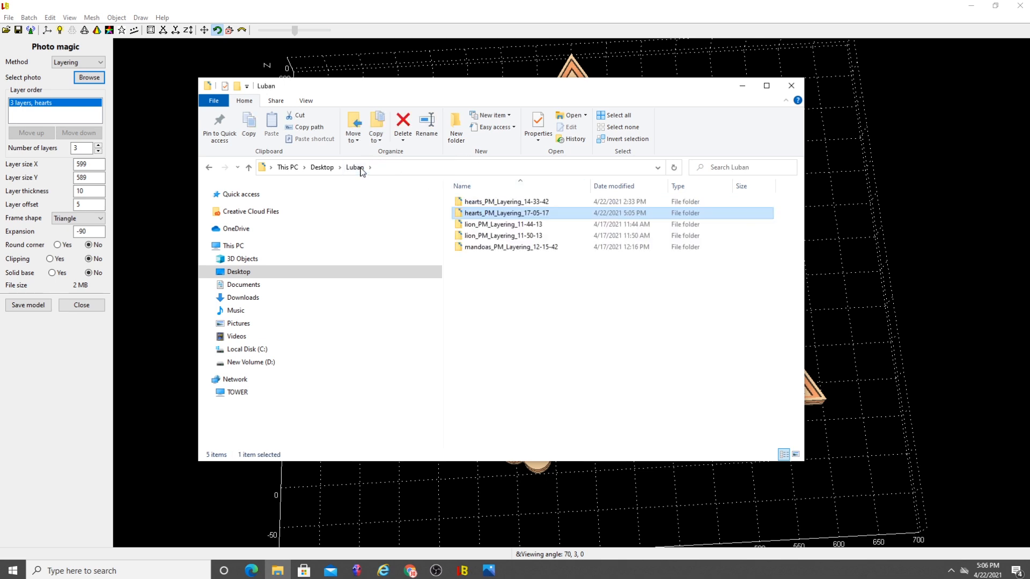
double_click(503, 215)
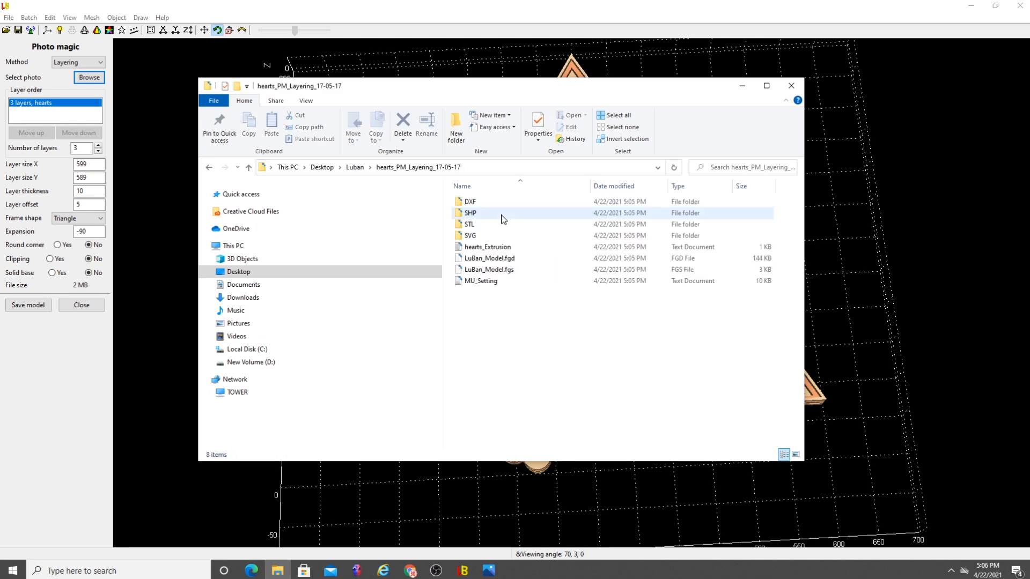
double_click(468, 236)
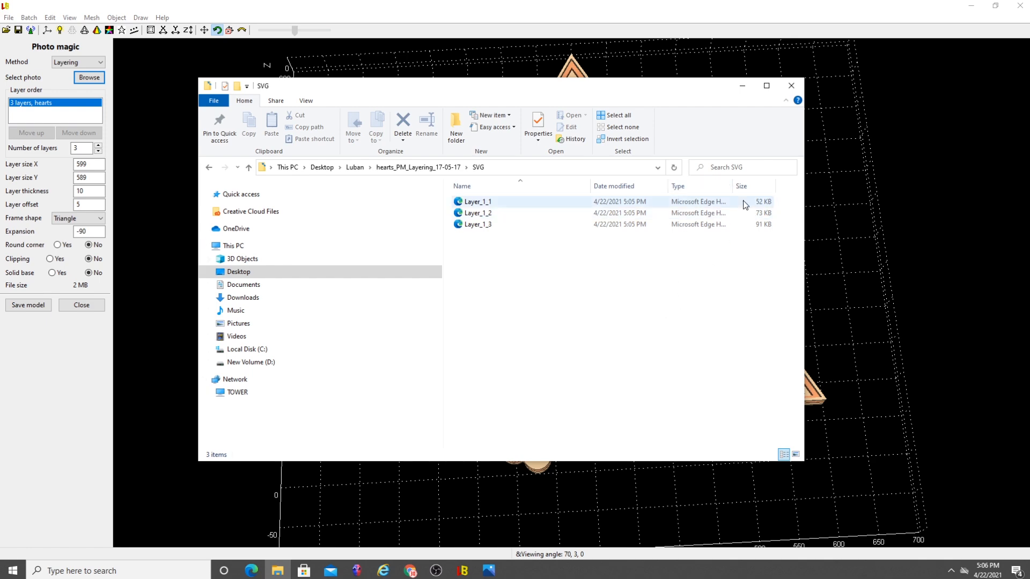
left_click(793, 86)
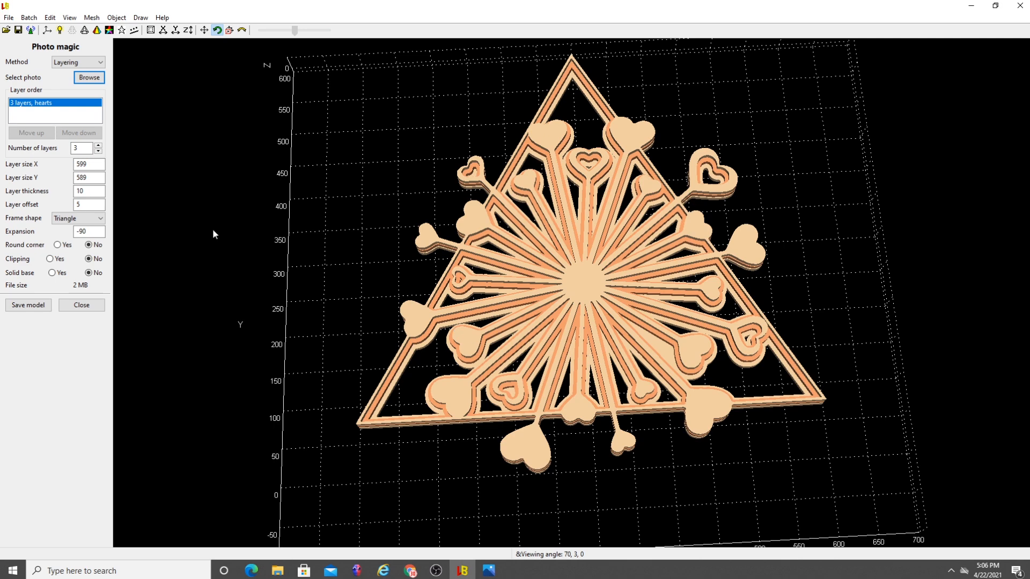
- Set the number of layers to 4 and view the model from a tilted angle
left_click(99, 145)
left_click(99, 147)
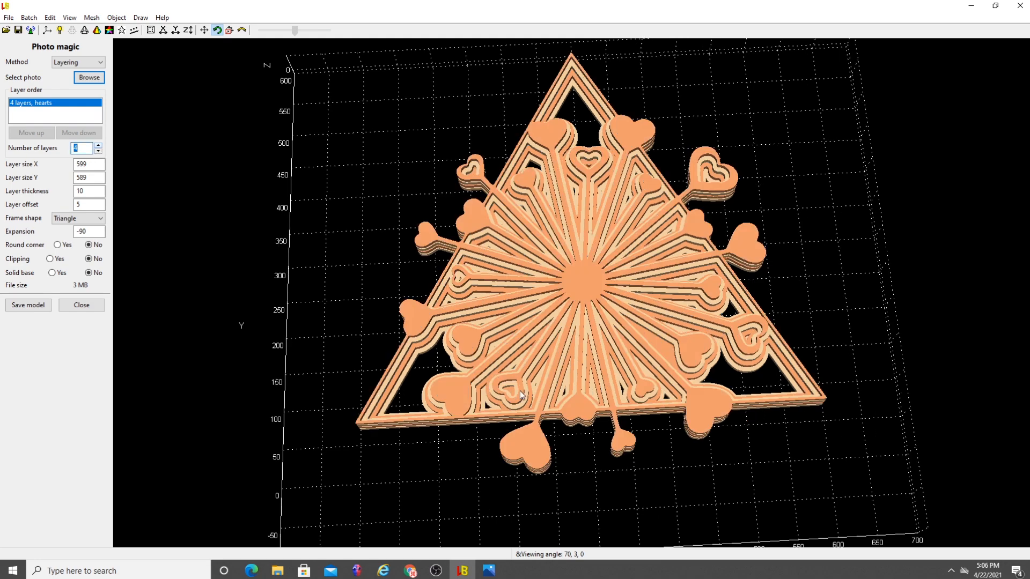
mouse_move(558, 362)
left_mouse_down()
mouse_move(550, 404)
mouse_move(553, 355)
left_mouse_up()
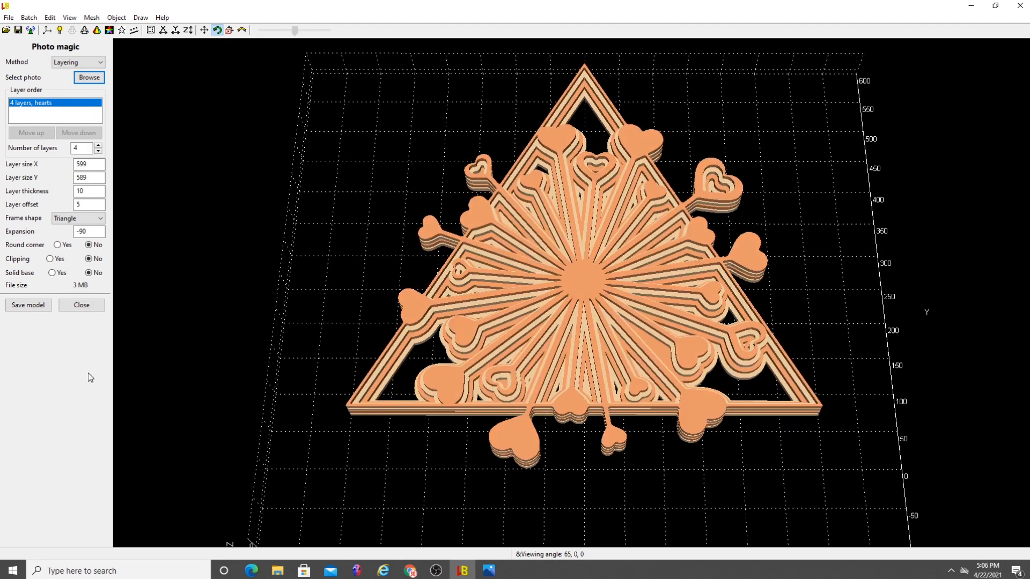
- Save the four-layer hearts model to the Luban folder on the Desktop
left_click(30, 308)
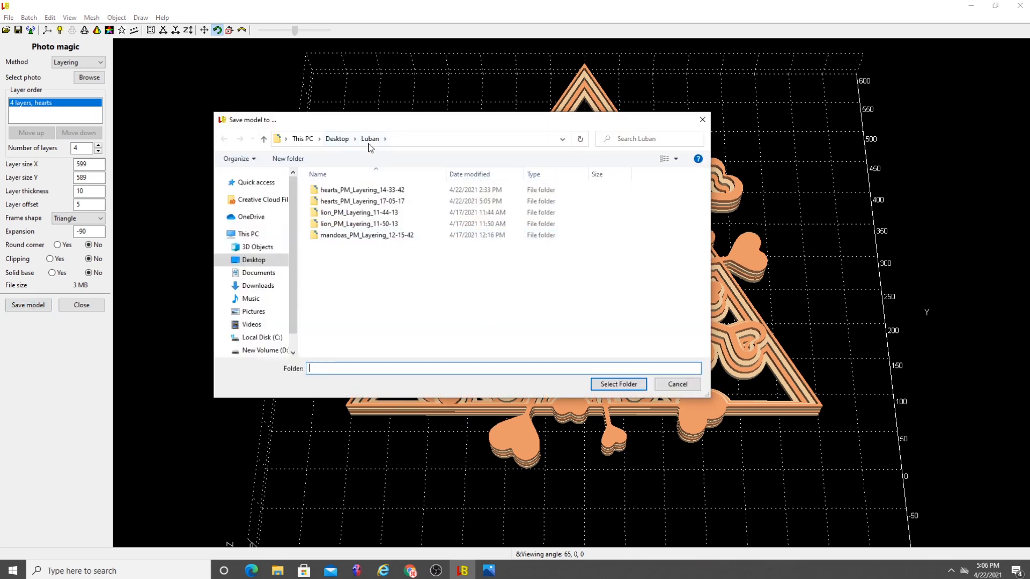
left_click(338, 140)
left_click(375, 189)
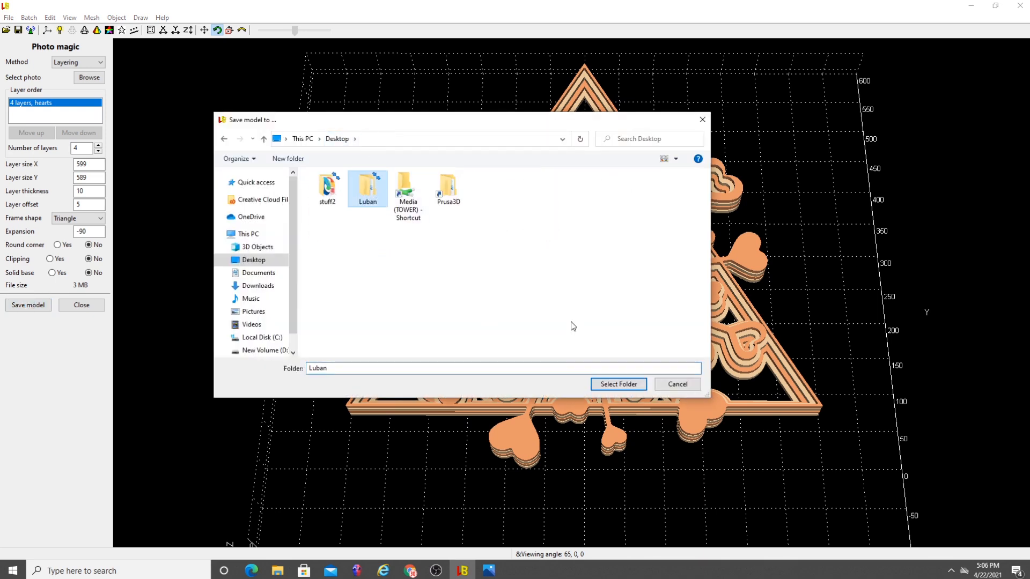
left_click(617, 384)
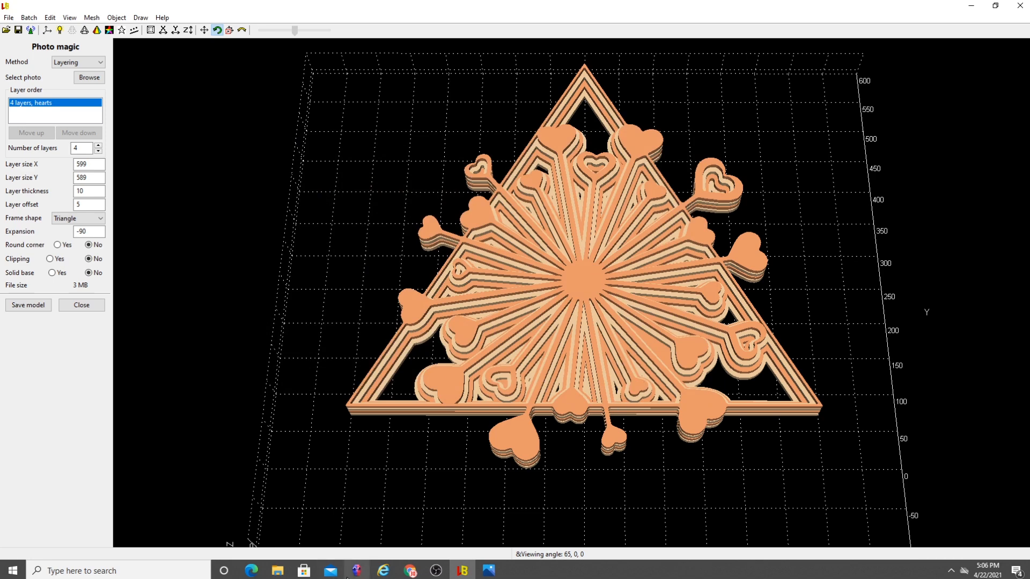
- Switch to File Explorer and check the SVG layer files in the Luban folder's hearts_PM_Layering_17-06-43 export
left_click(277, 573)
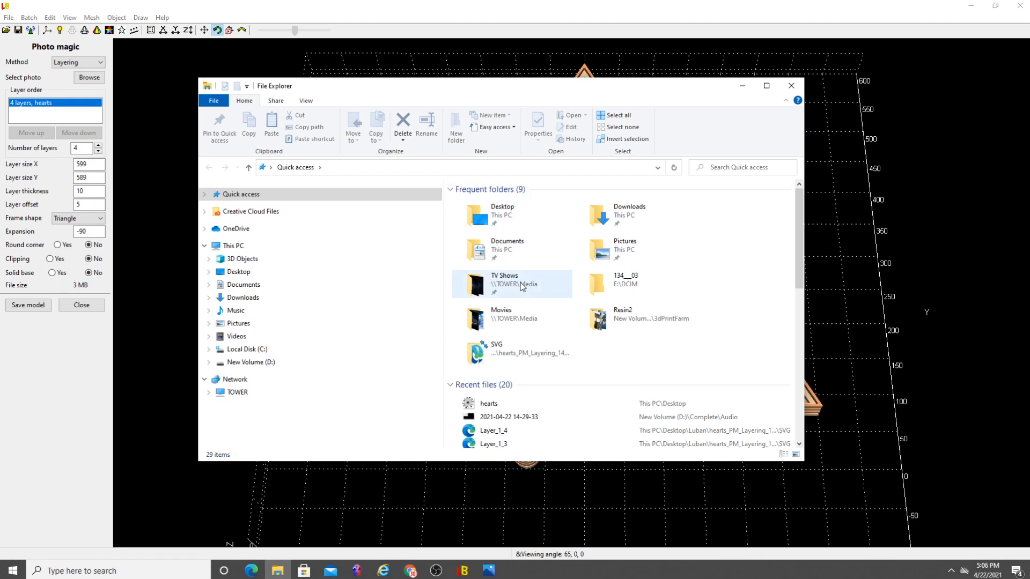
double_click(477, 214)
scroll(558, 396, "down", 5)
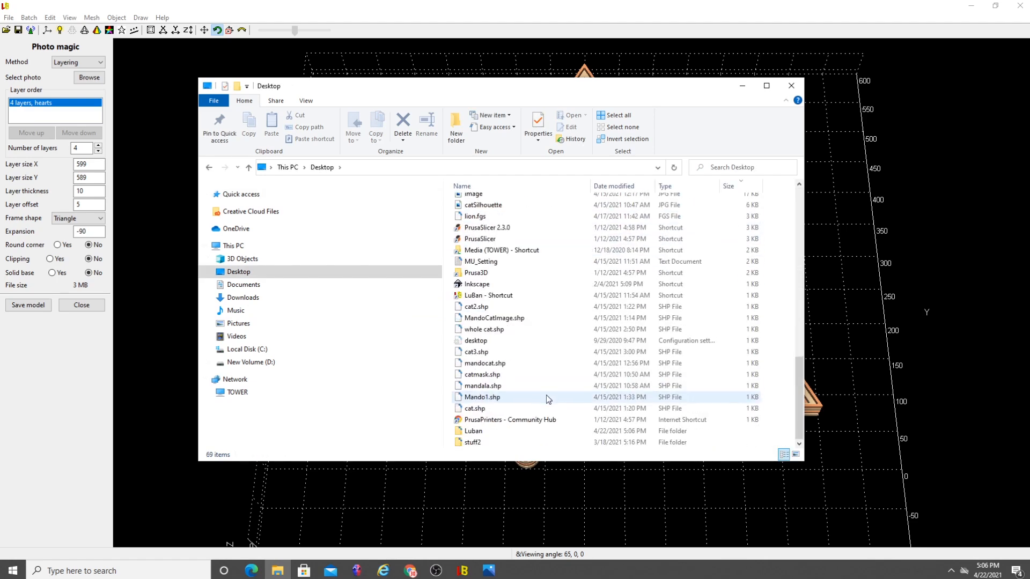
double_click(473, 432)
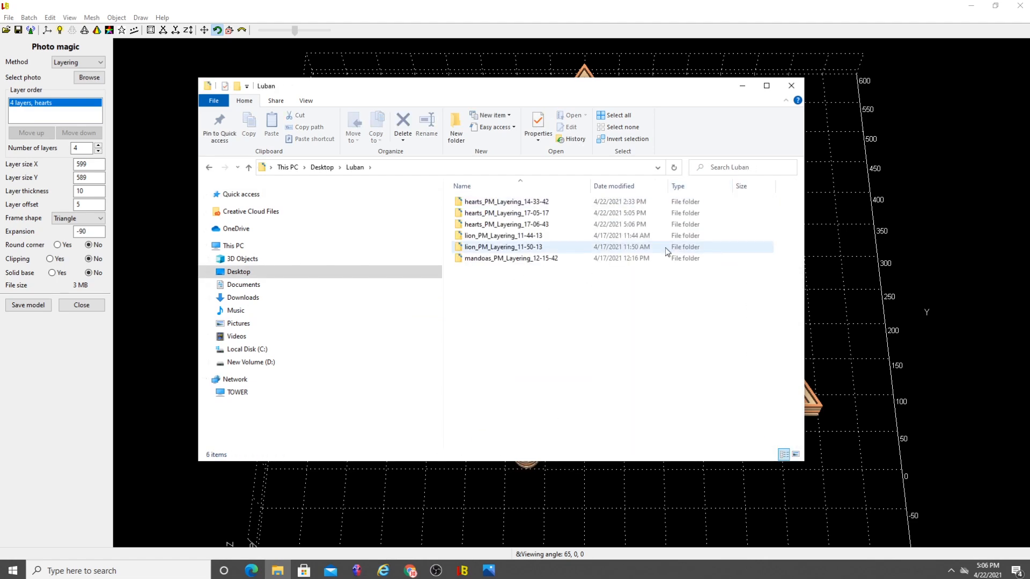
double_click(546, 225)
double_click(470, 236)
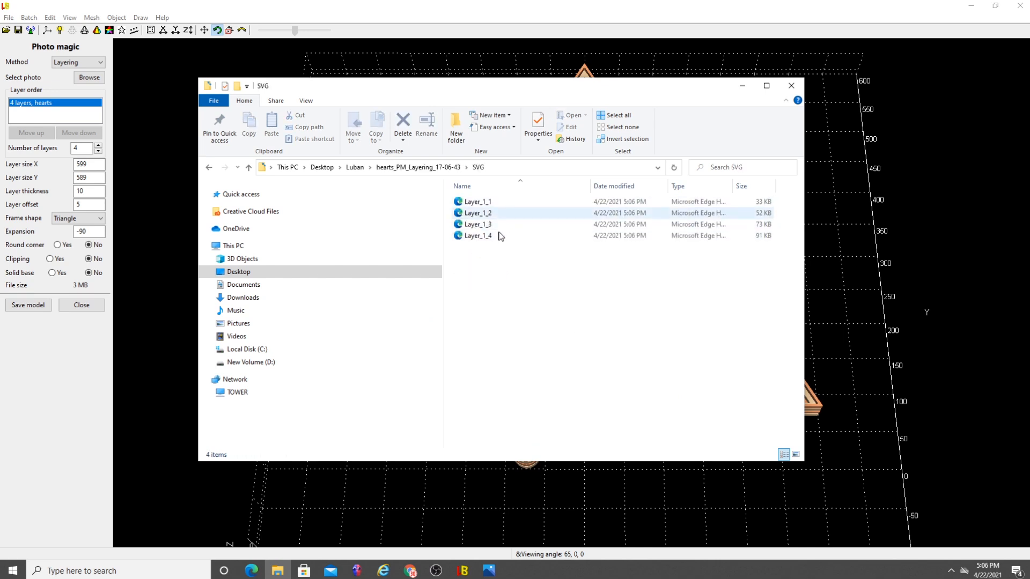
- Switch to Adobe Illustrator CC 2019 and open Layer_1_1 from the SVG folder of hearts_PM_Layering_17-06-43
left_click(167, 568)
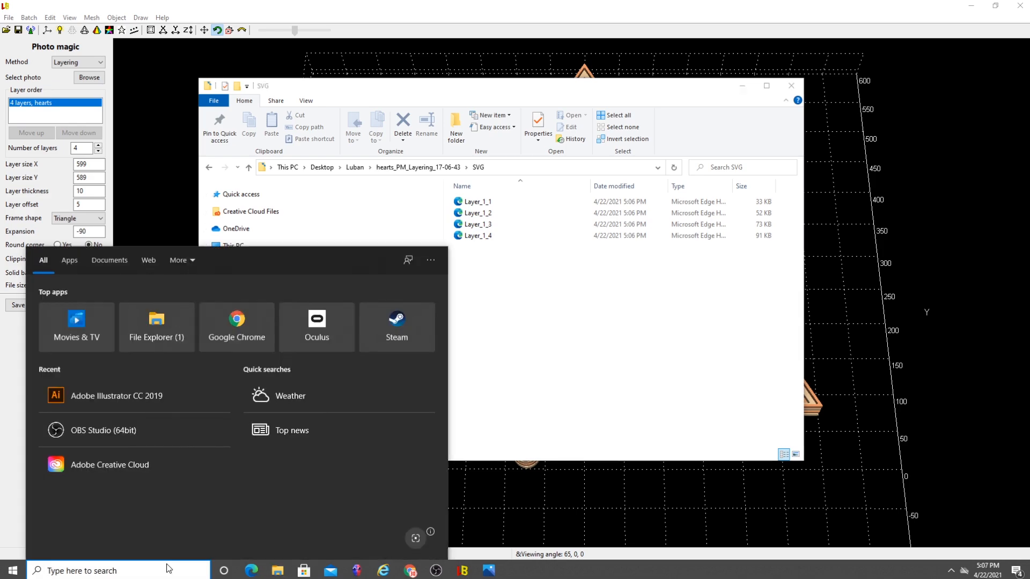
left_click(116, 396)
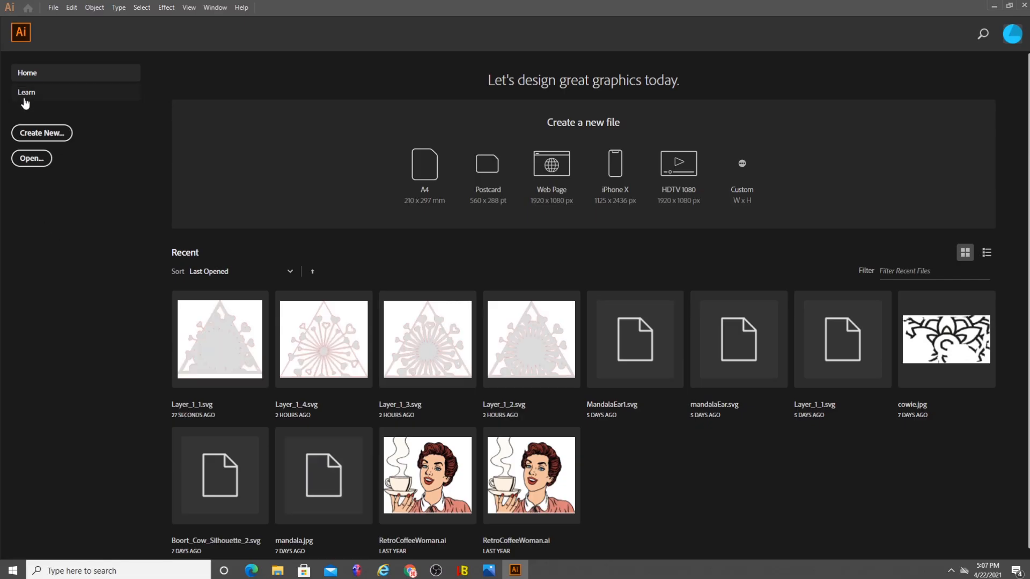
left_click(38, 158)
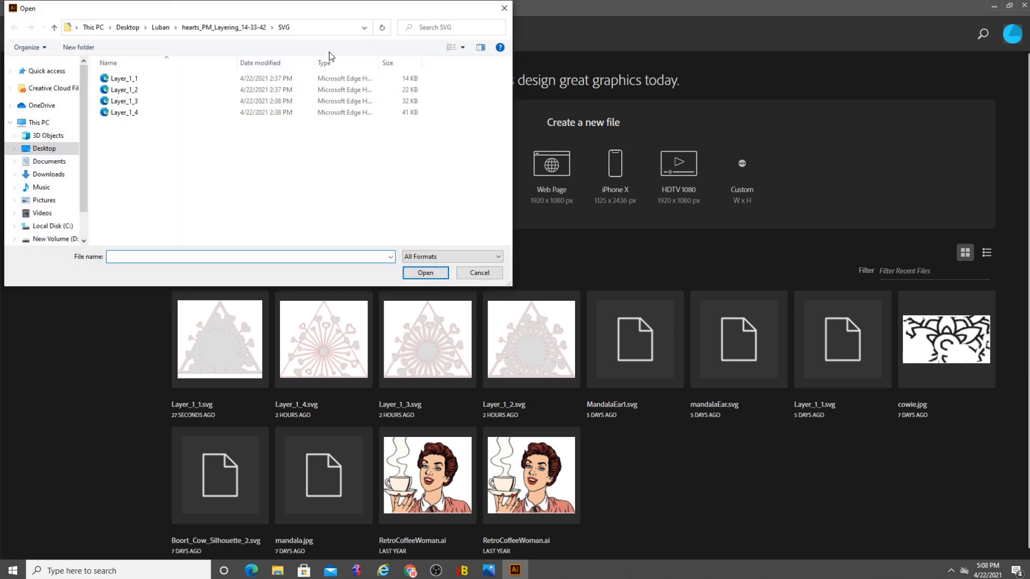
left_click(162, 28)
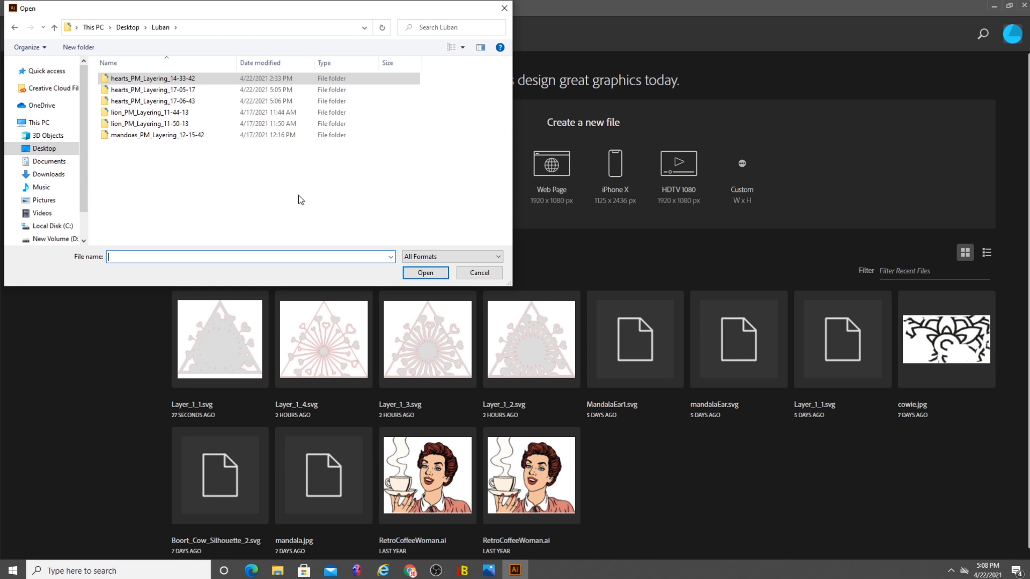
double_click(279, 101)
double_click(117, 112)
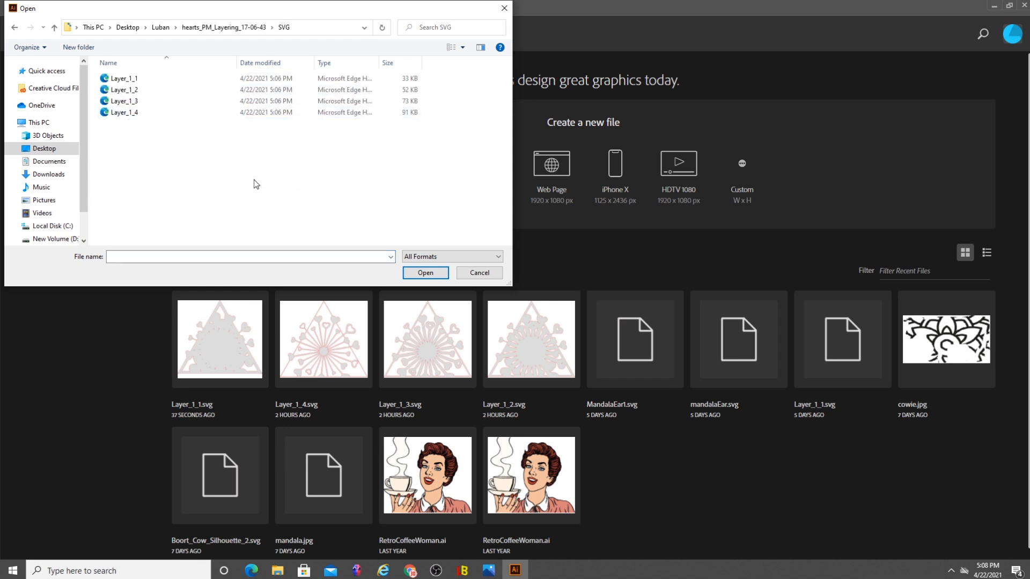
left_click(143, 79)
left_click(419, 273)
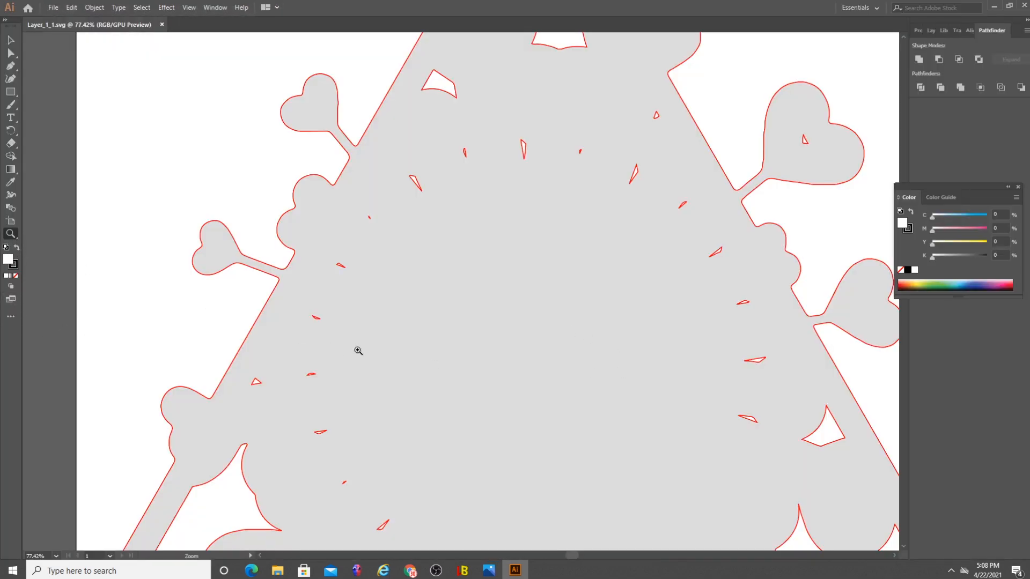
- Examine the outline and small cutouts of the triangular base layer at different magnifications
left_click(387, 363, "alt")
left_click(410, 369, "alt")
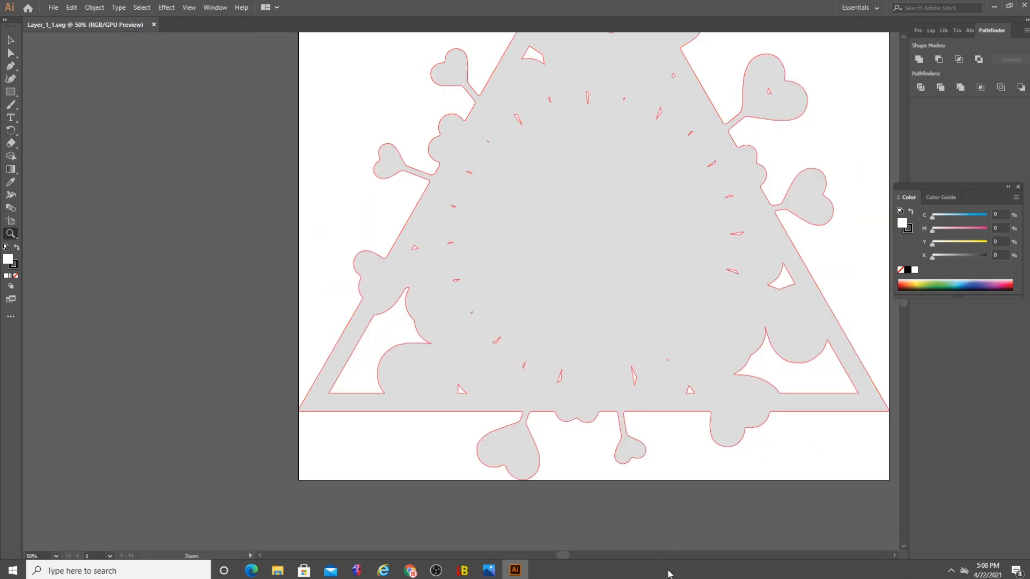
left_click_drag(563, 555, 579, 556)
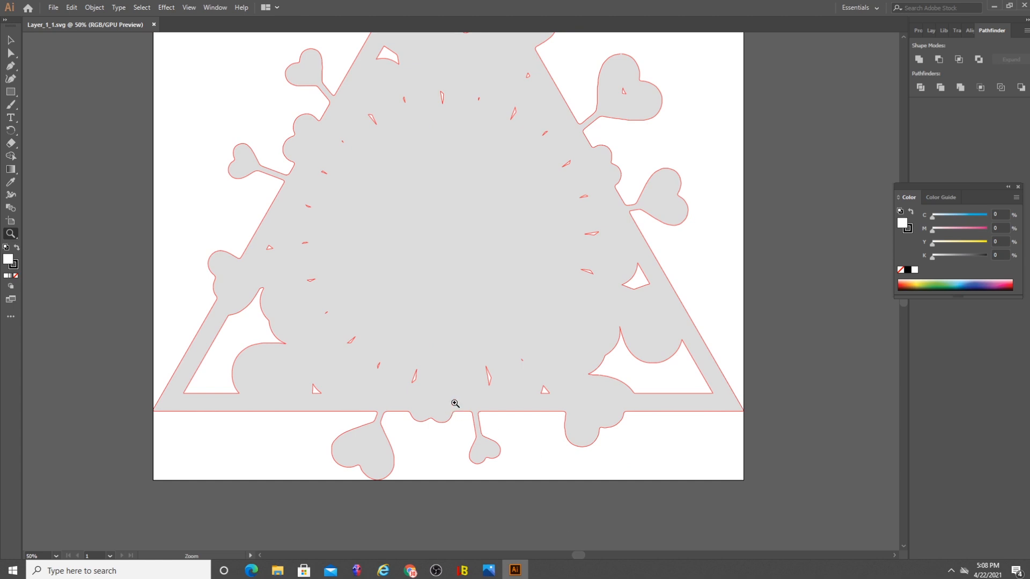
scroll(467, 402, "up", 1)
left_click(483, 400)
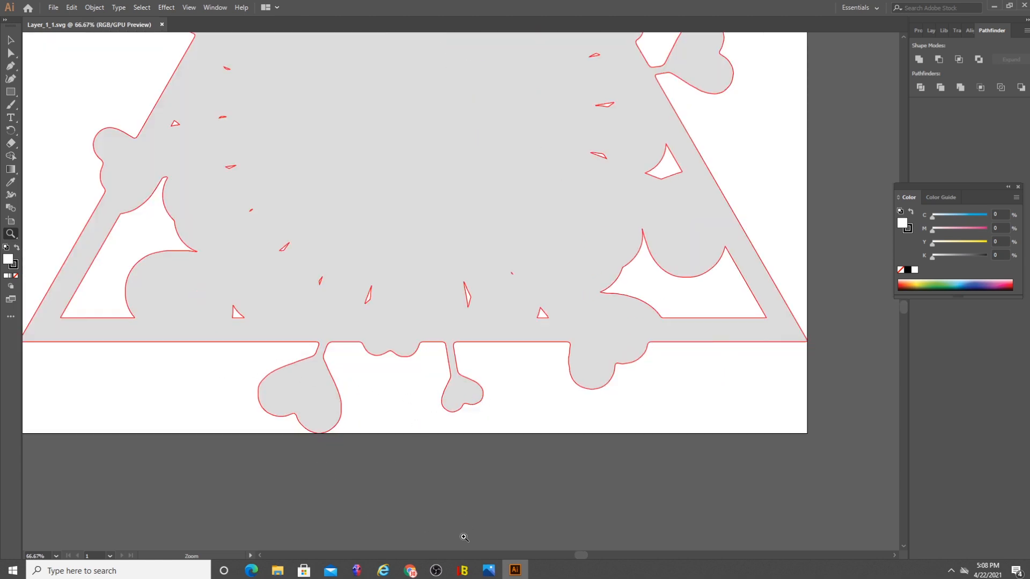
- Delete the anchor points of the hearts and bumps hanging below the bottom edge of the triangle in Layer_1_1
left_click_drag(577, 553, 574, 553)
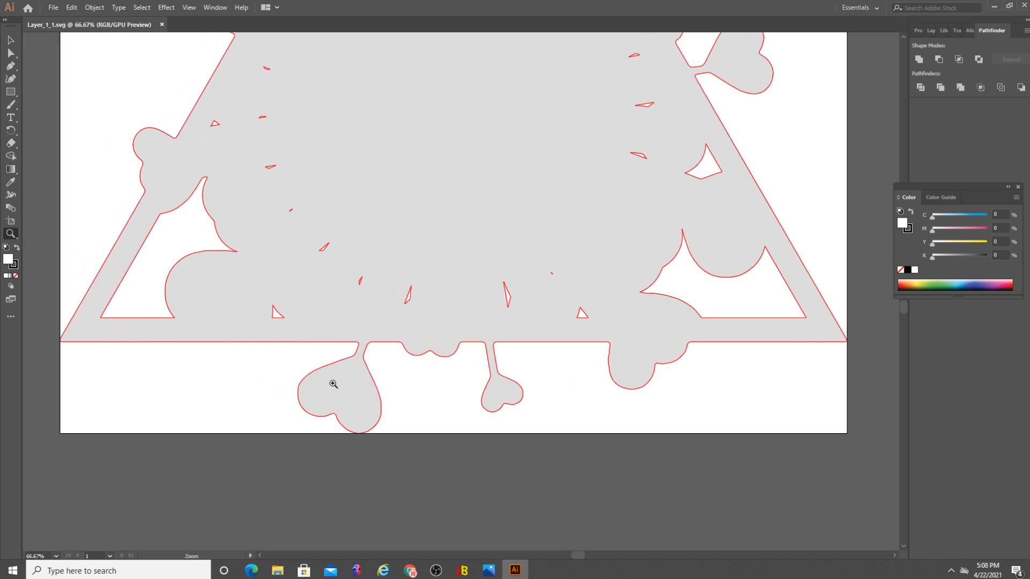
left_click(11, 53)
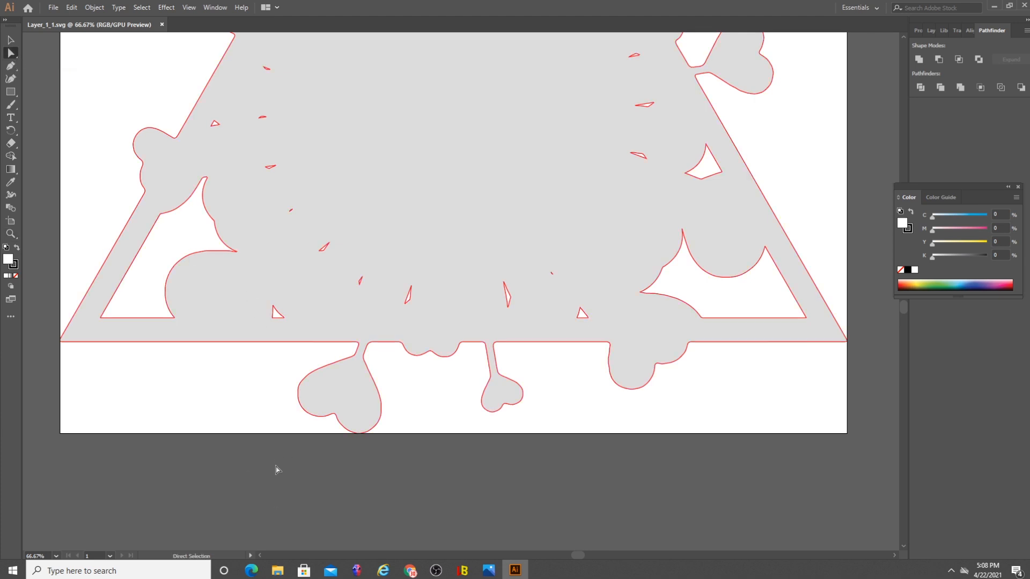
left_click_drag(289, 427, 713, 340)
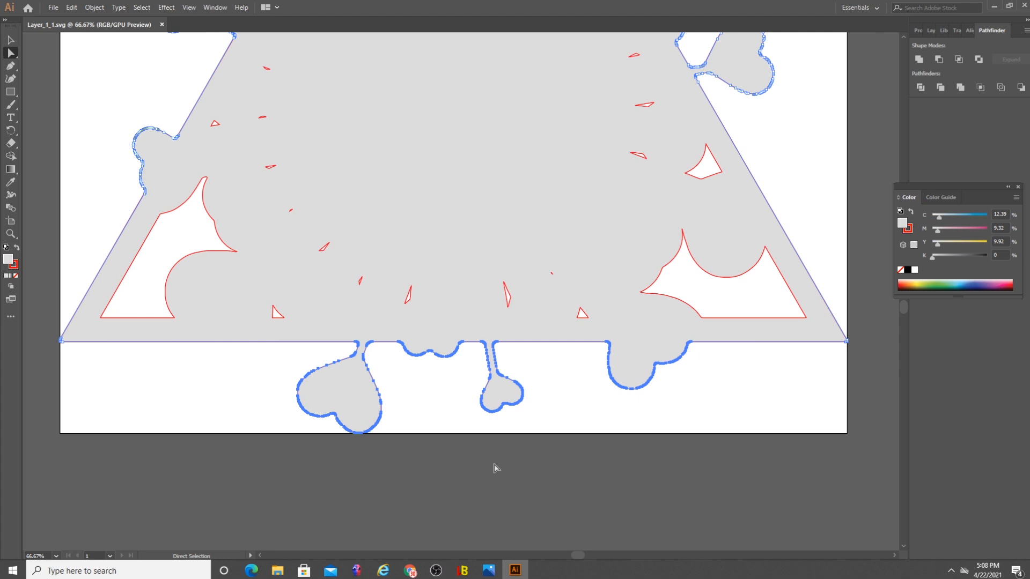
key("Delete")
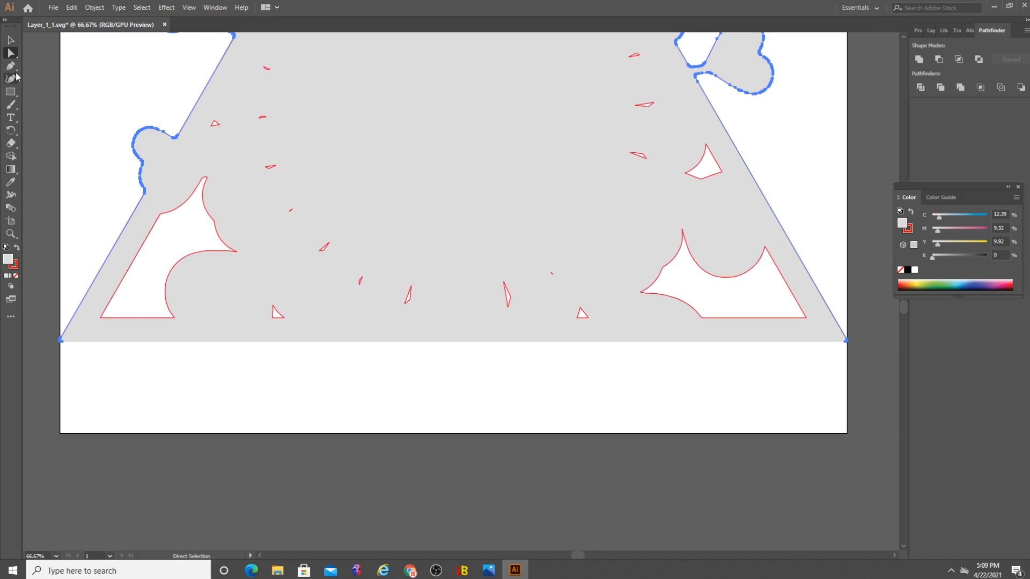
- Close the open base of the Layer_1_1 triangle with a straight Pen segment between its two bottom corners
left_click(11, 66)
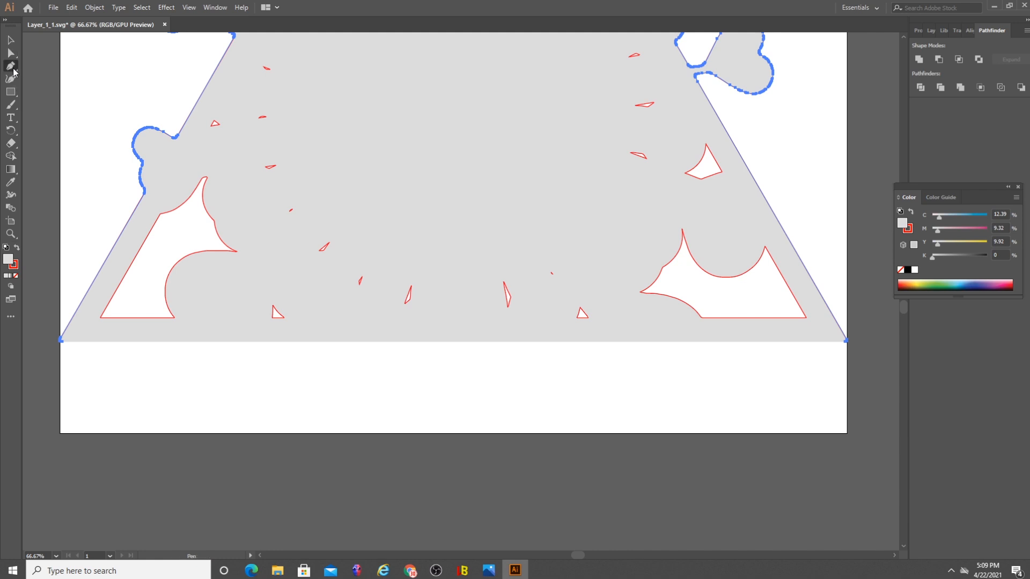
left_click(61, 341)
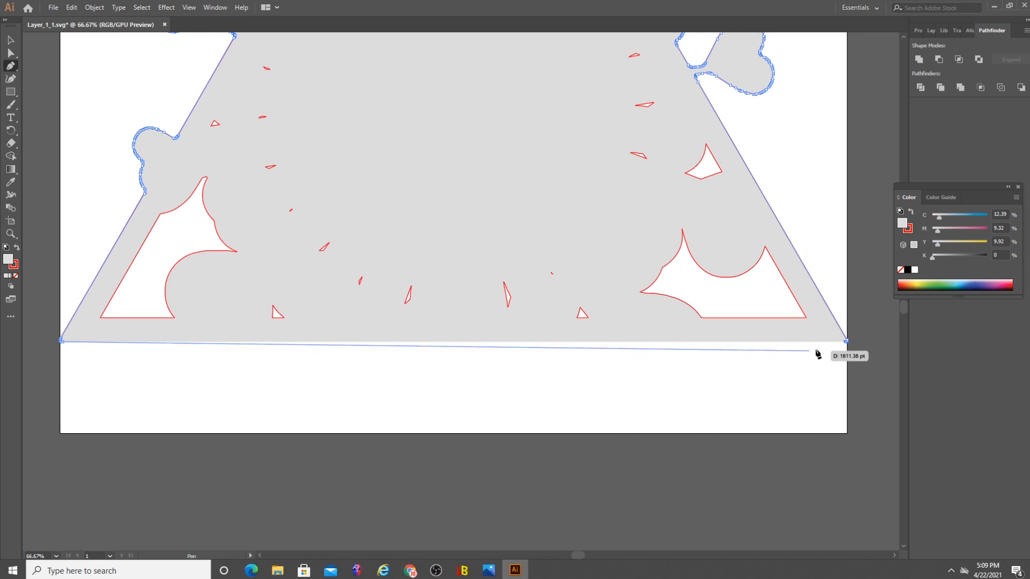
left_click(846, 341)
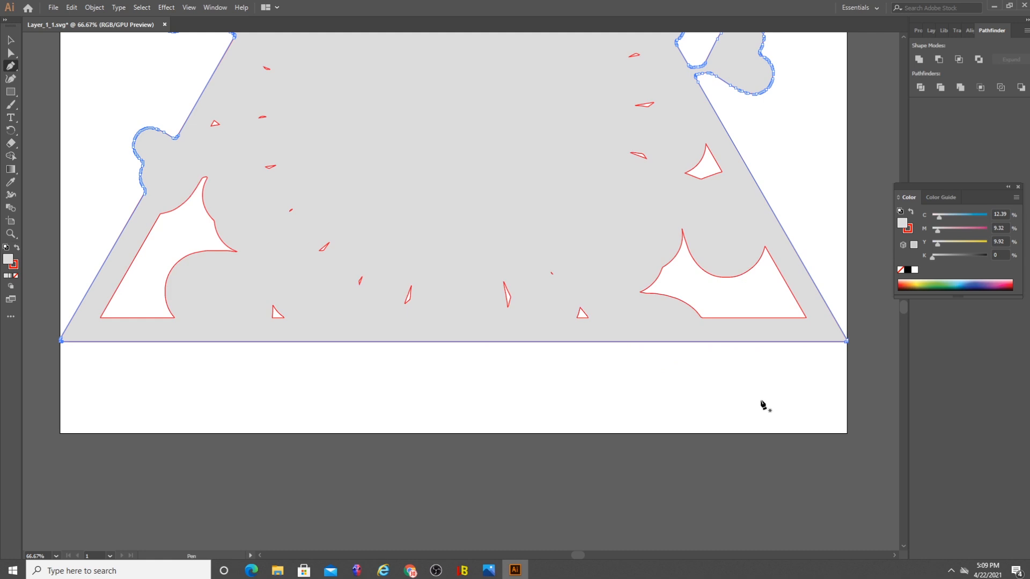
left_click(9, 39)
left_click(285, 378)
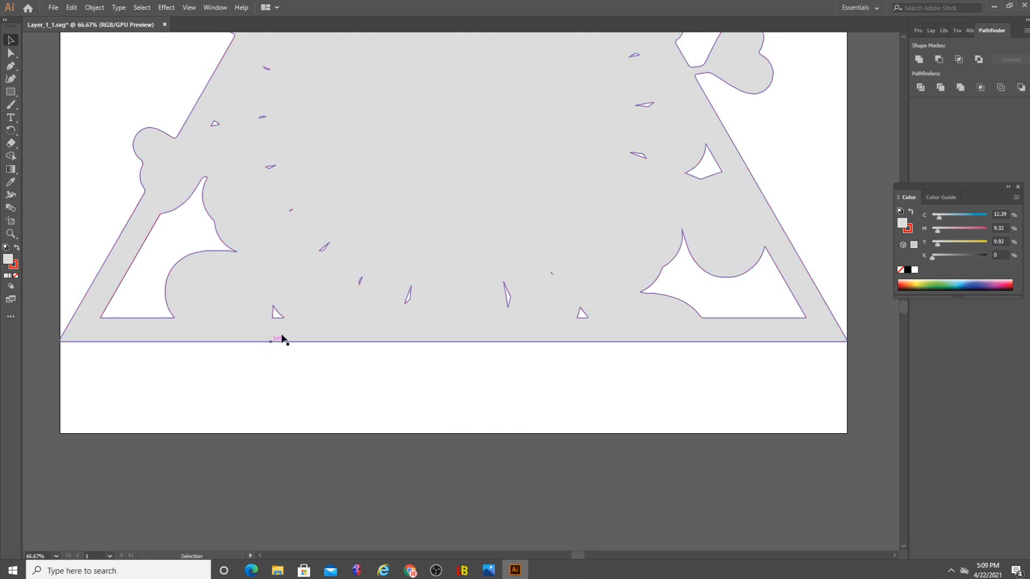
- Look over the trimmed outline of Layer_1_1 and save the file
scroll(256, 360, "up", 10)
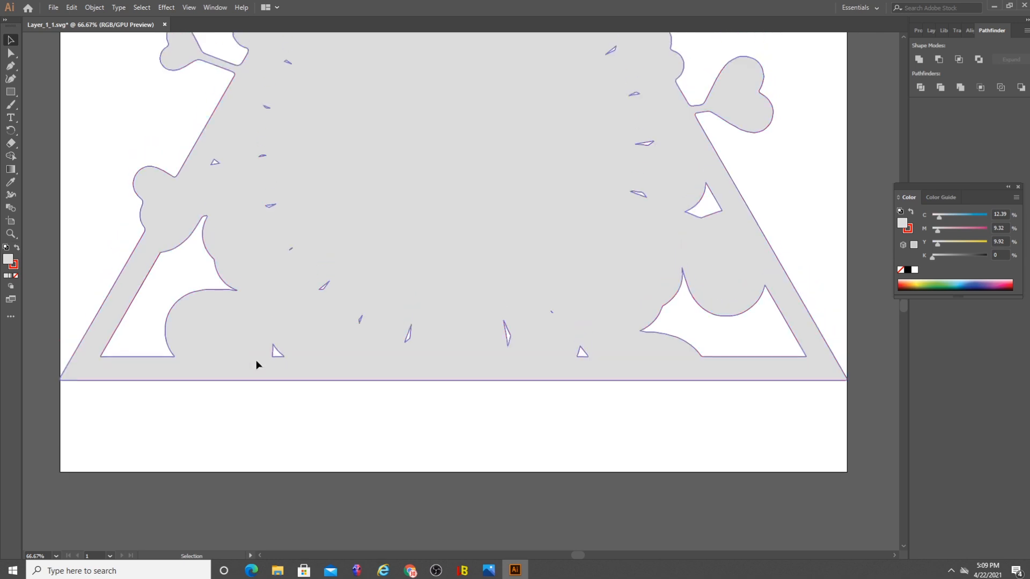
scroll(246, 371, "down", 5)
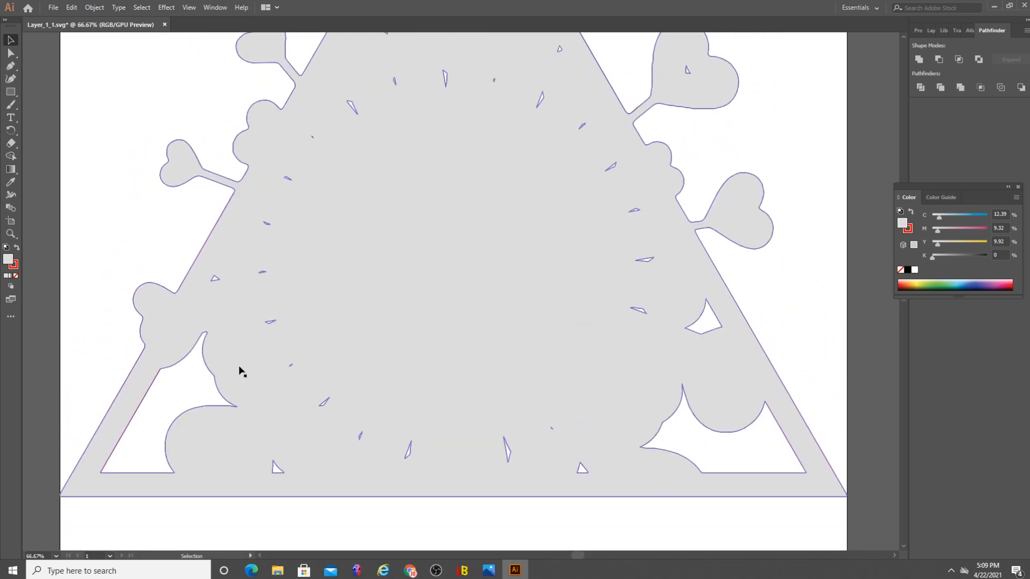
scroll(239, 369, "up", 5)
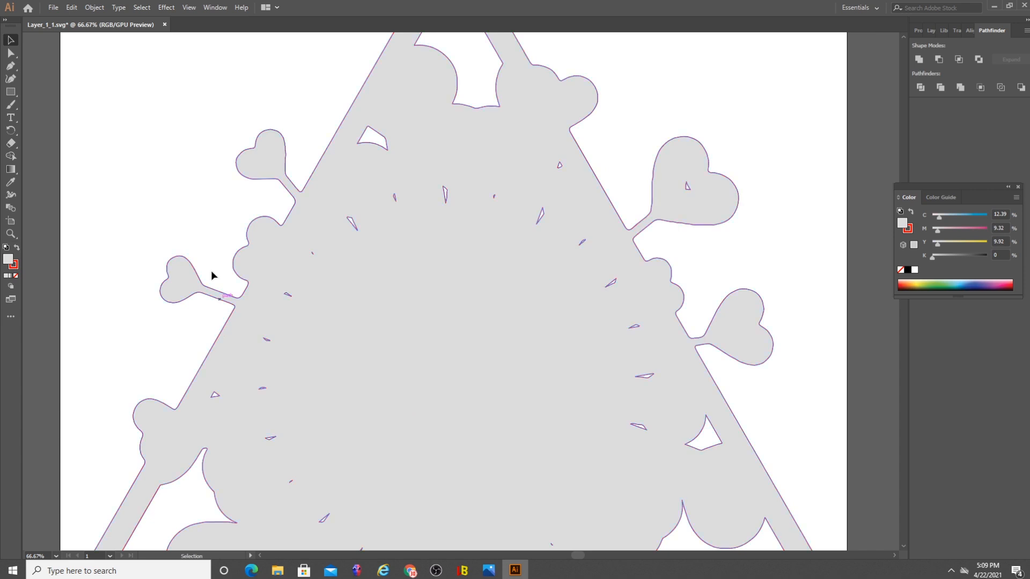
left_click(56, 9)
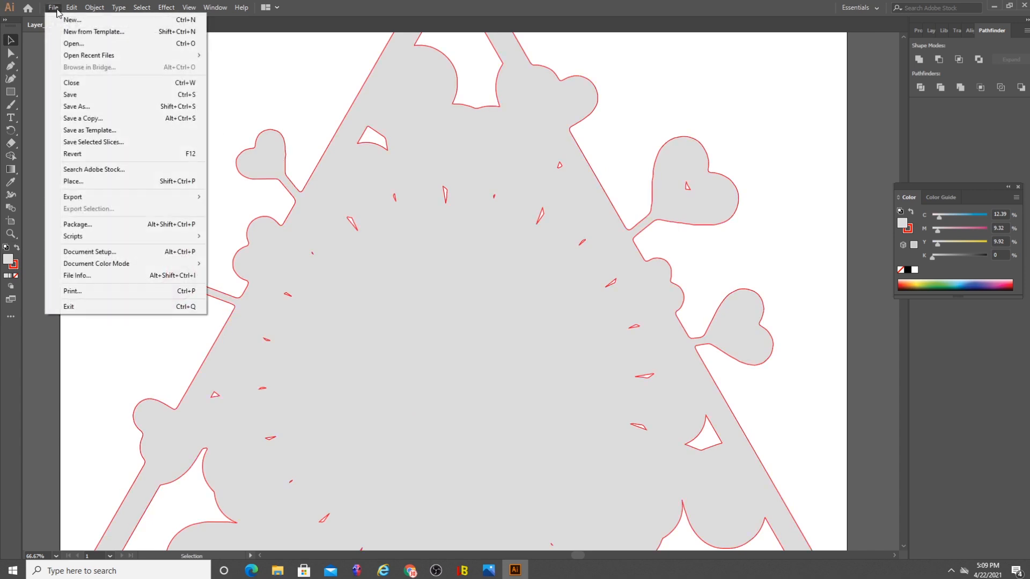
left_click(77, 95)
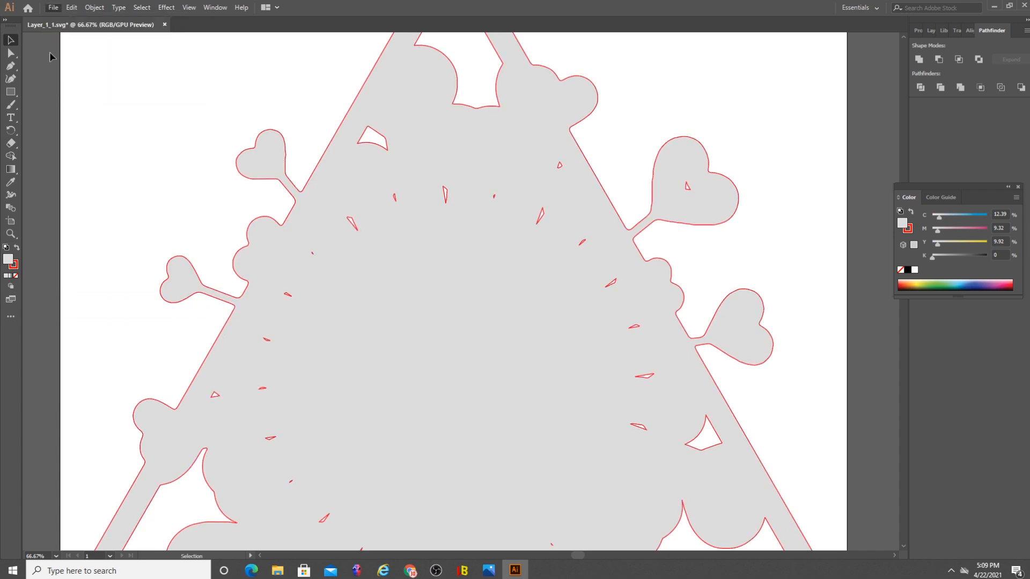
- Open Layer_1_2 from the SVG folder of hearts_PM_Layering_17-06-43
left_click(52, 8)
left_click(70, 42)
left_click(123, 78)
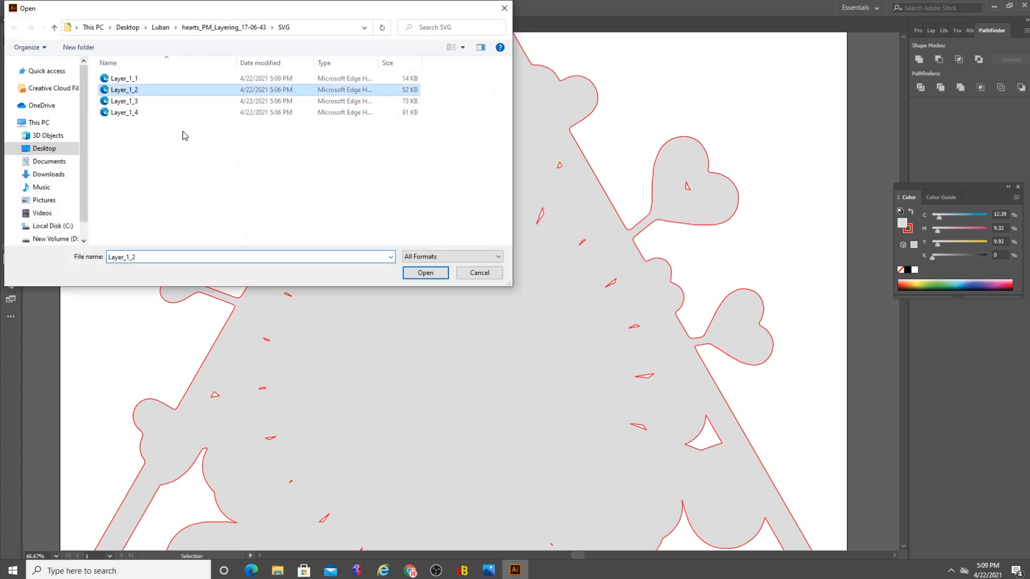
left_click(425, 273)
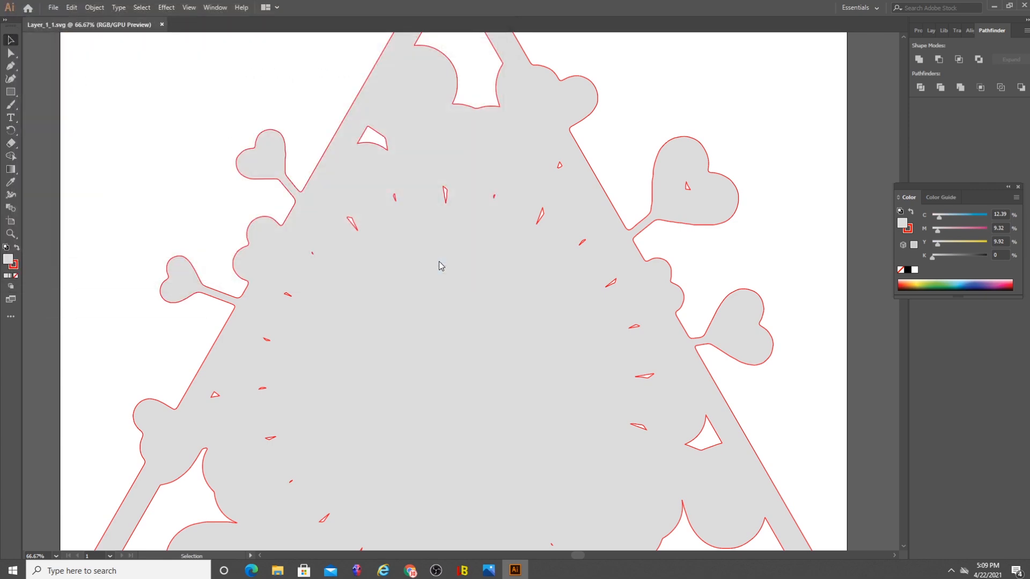
- Delete the anchor points of the hearts and bumps protruding below the bottom edge of the triangle in Layer_1_2
left_click(11, 234)
left_click(539, 414, "alt")
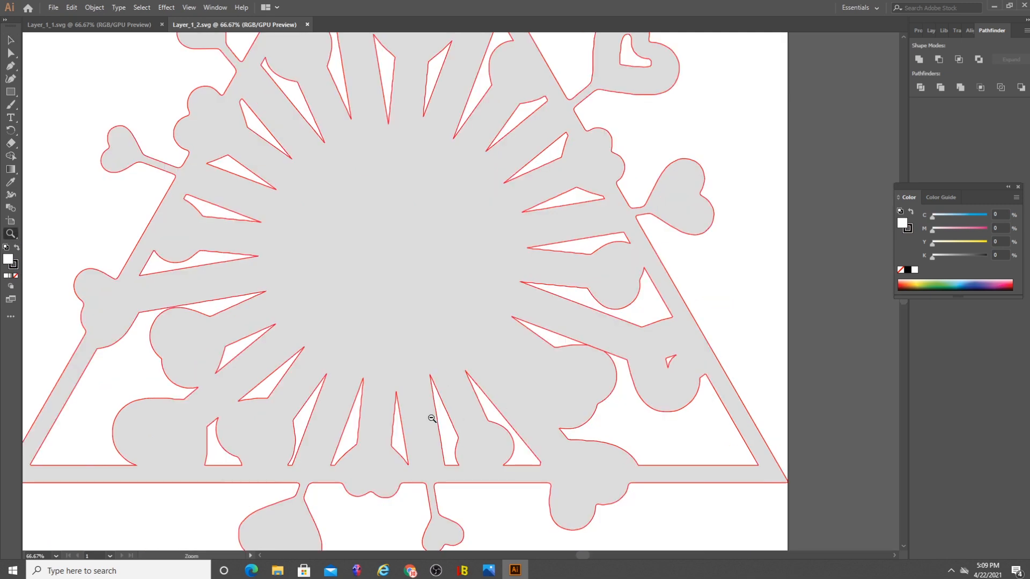
left_click_drag(589, 553, 582, 553)
scroll(569, 517, "down", 3)
left_click(11, 53)
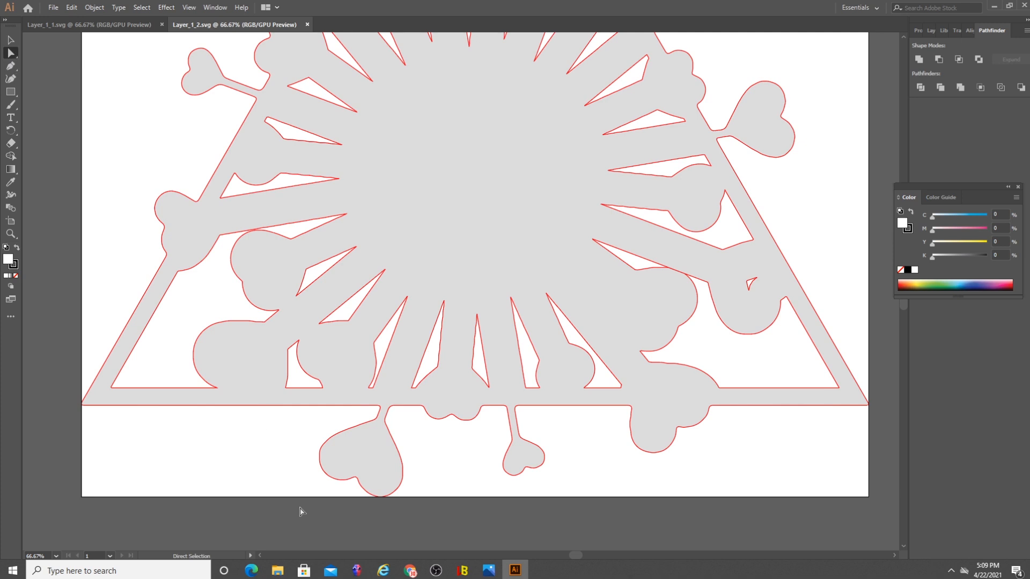
left_click_drag(303, 528, 734, 406)
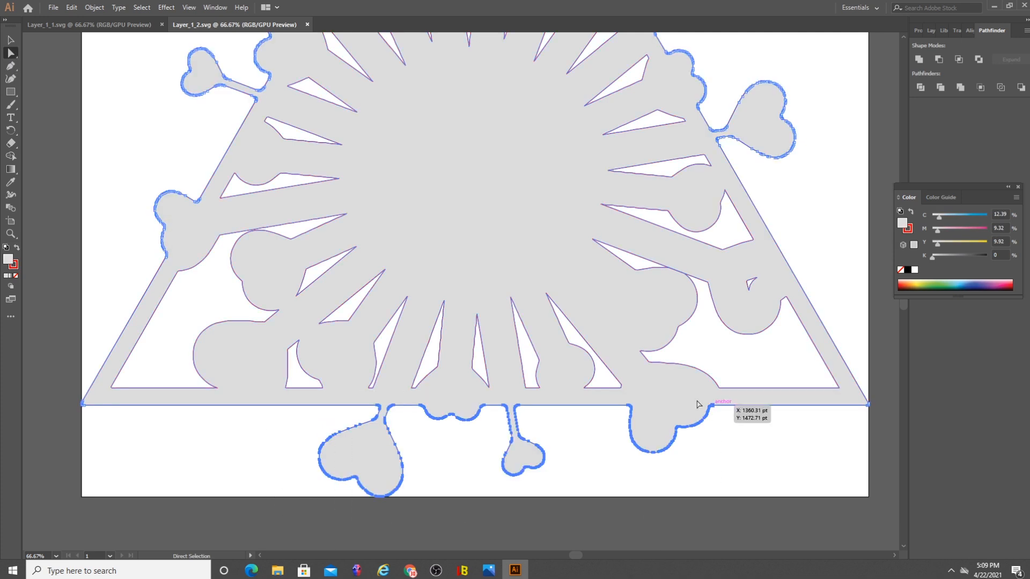
key("Delete")
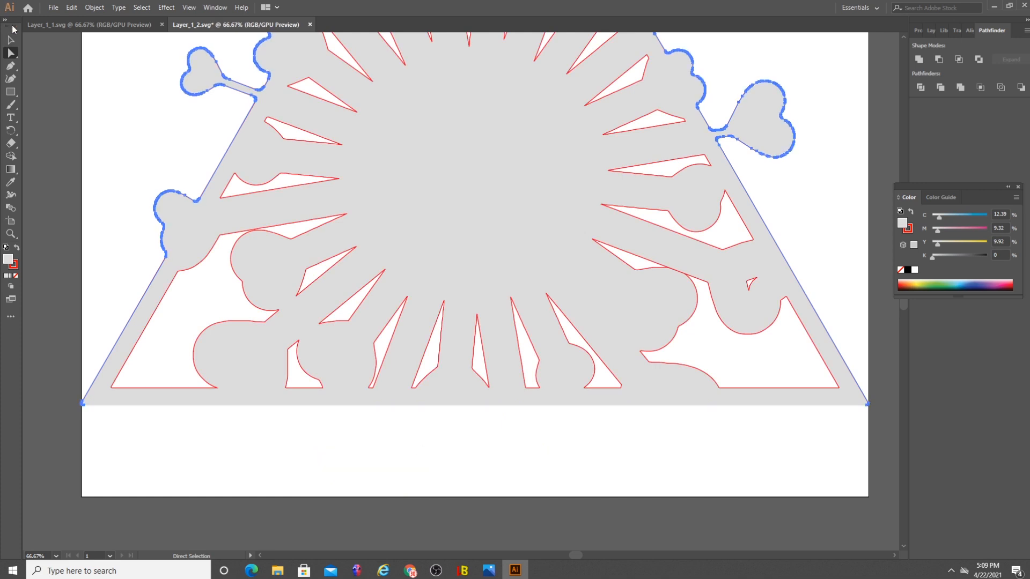
- Rebuild the bottom edge of Layer_1_2 with a straight Pen segment joining the triangle's two lower corners
left_click(10, 66)
left_click(84, 404)
left_click(868, 404)
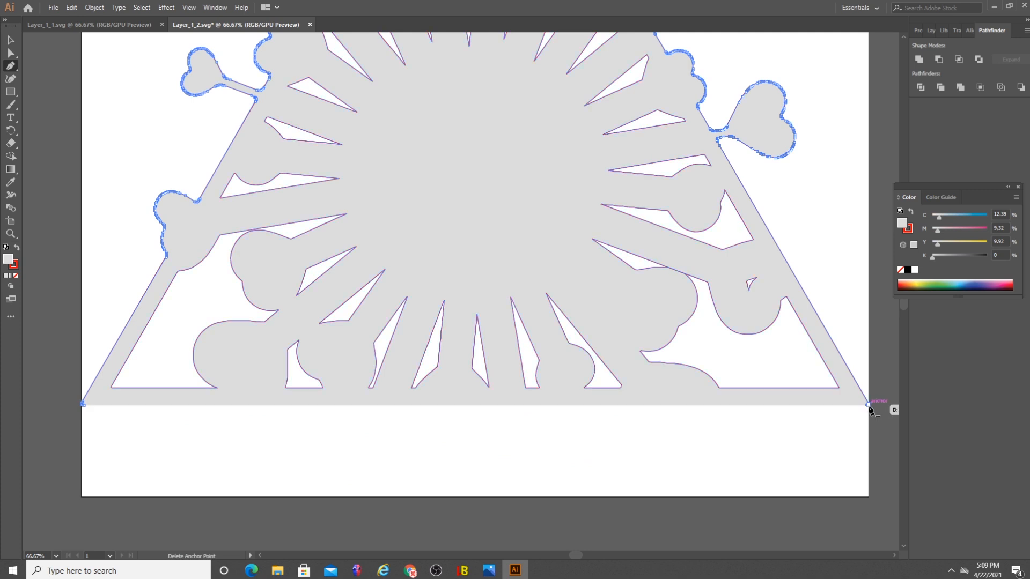
left_click(868, 405)
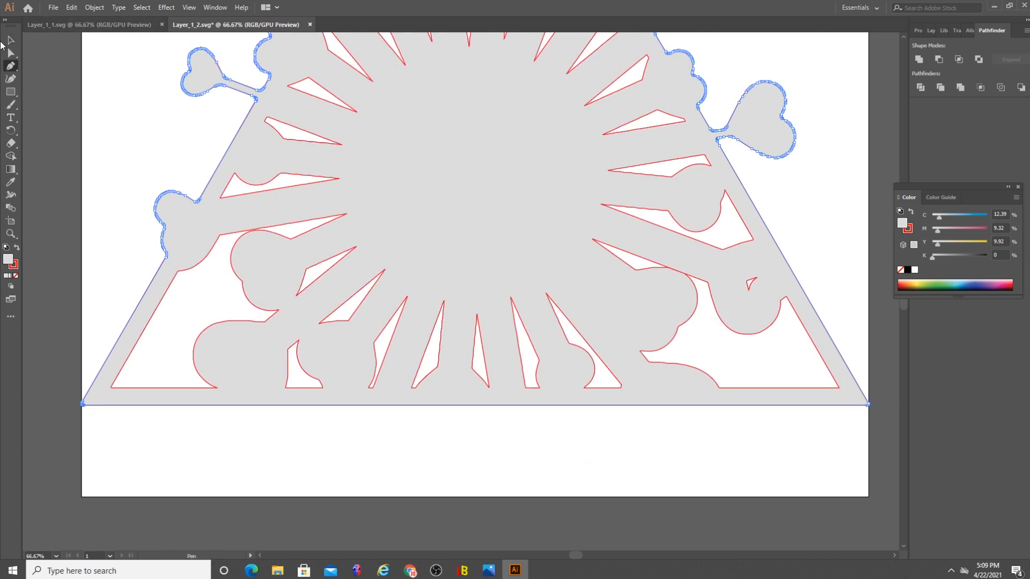
- Save Layer_1_2 and open Layer_1_3 from the same SVG folder
left_click(52, 7)
left_click(56, 95)
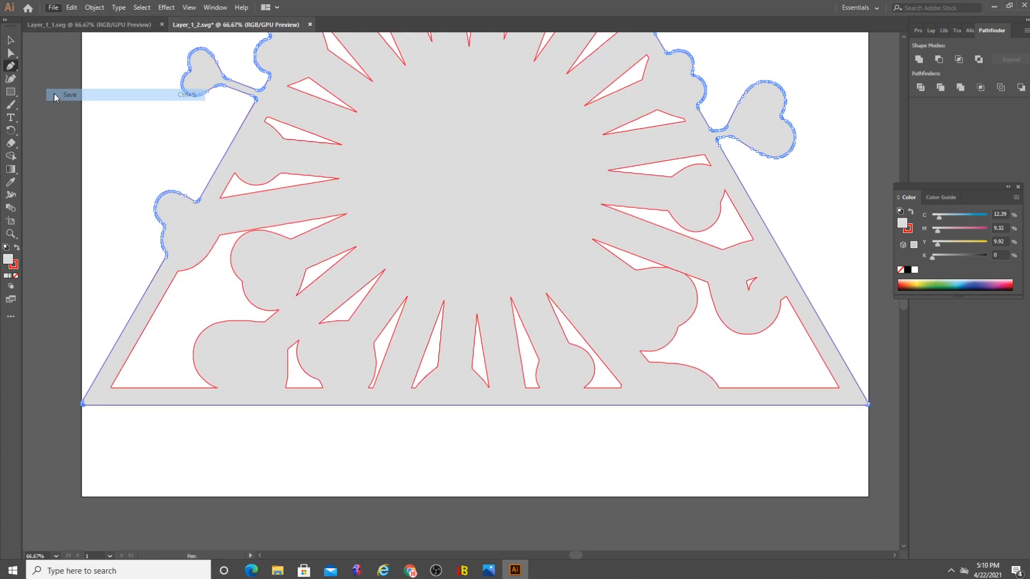
left_click(53, 7)
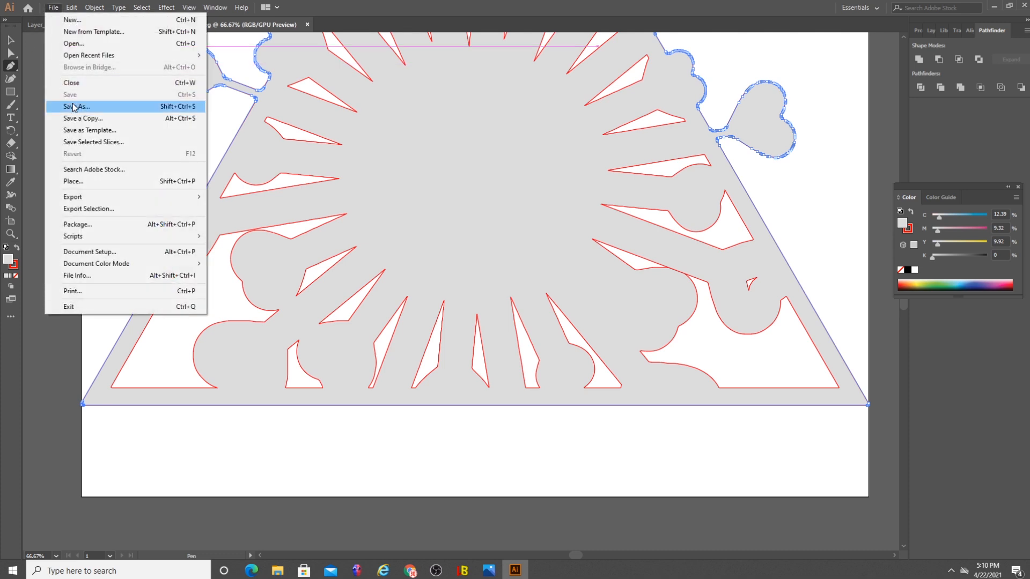
left_click(74, 43)
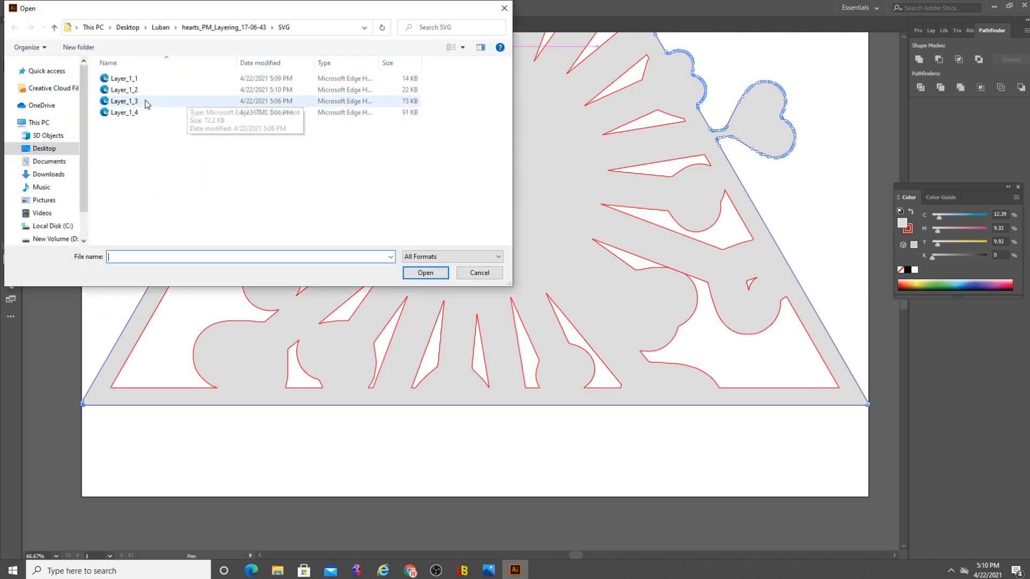
left_click(129, 90)
left_click(413, 273)
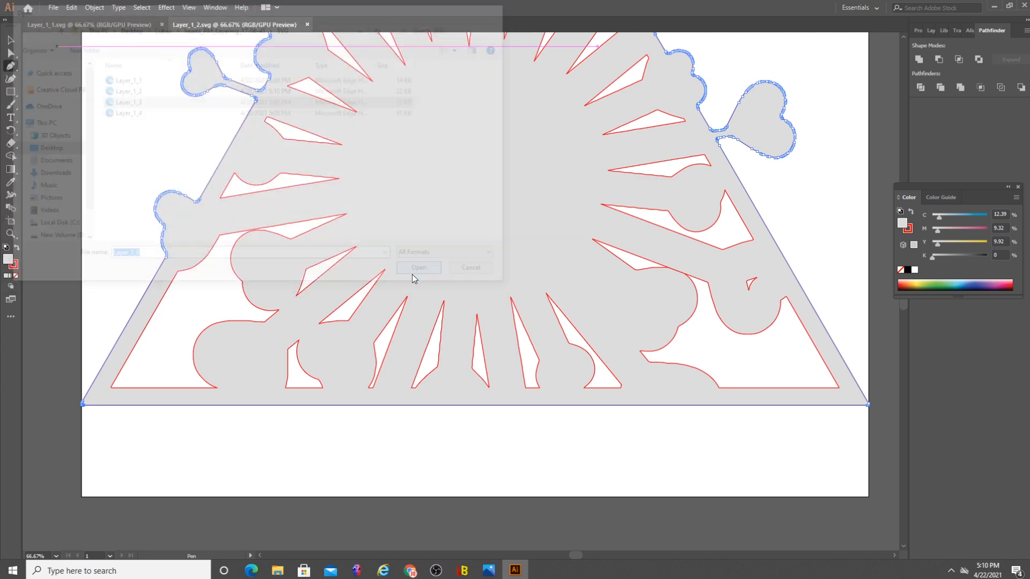
- Delete the anchor points of the shapes hanging below the triangle's base in Layer_1_3, and activate the Pen tool
scroll(536, 322, "down", 1)
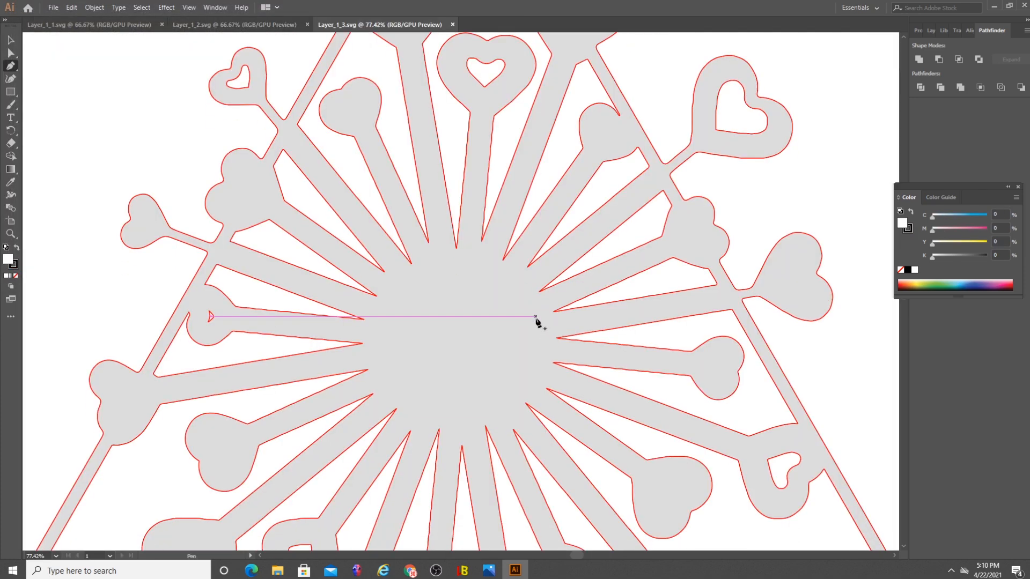
scroll(536, 321, "down", 8)
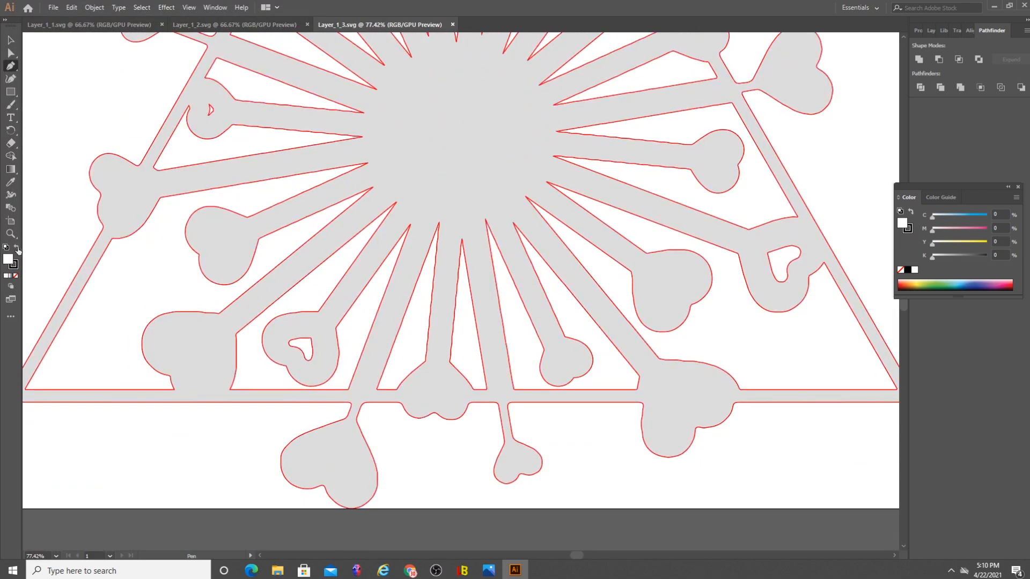
left_click(11, 234)
left_click(373, 395, "alt")
left_click_drag(577, 559, 580, 553)
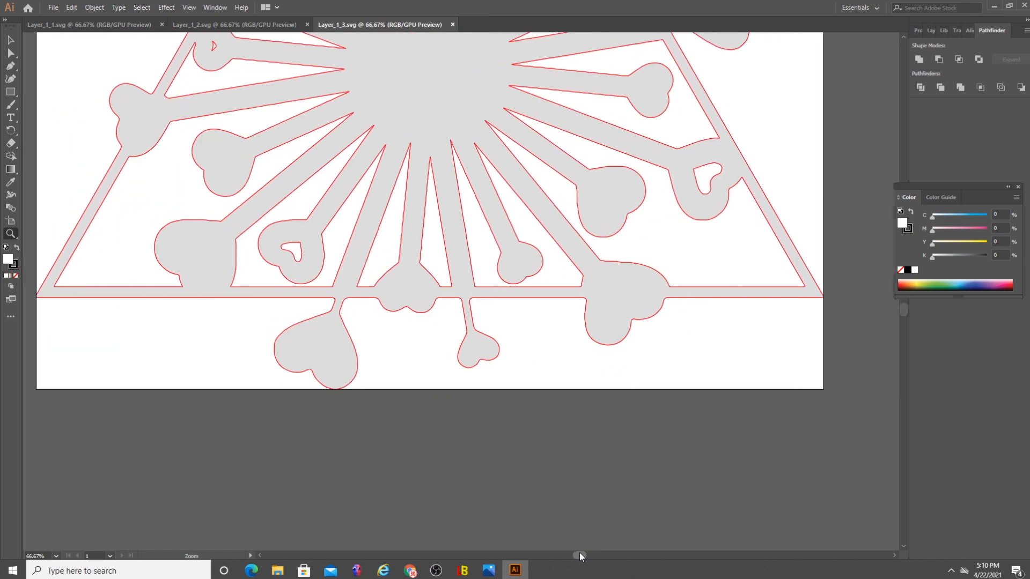
left_click(11, 53)
left_click_drag(253, 388, 693, 297)
key("Delete")
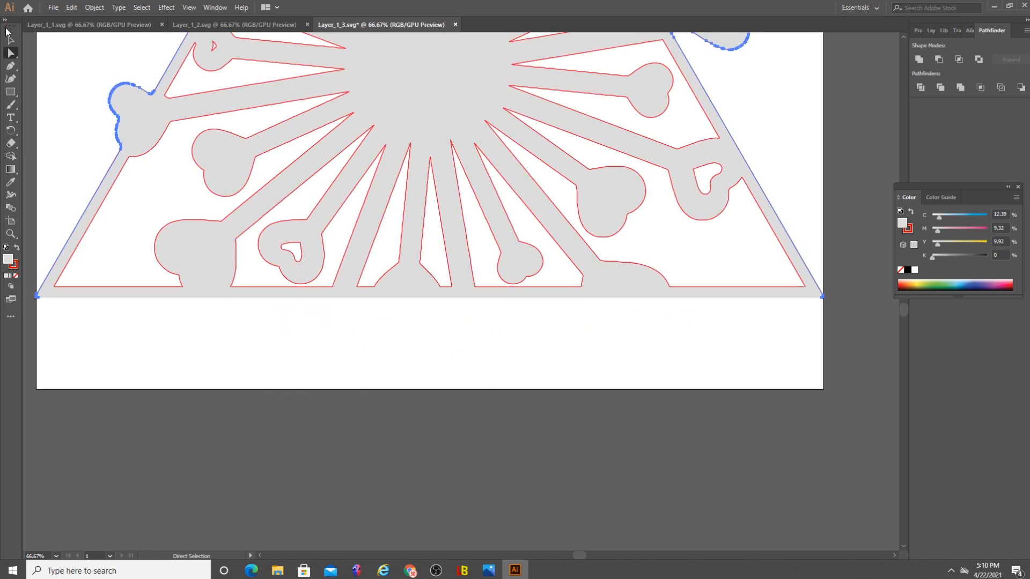
left_click(10, 66)
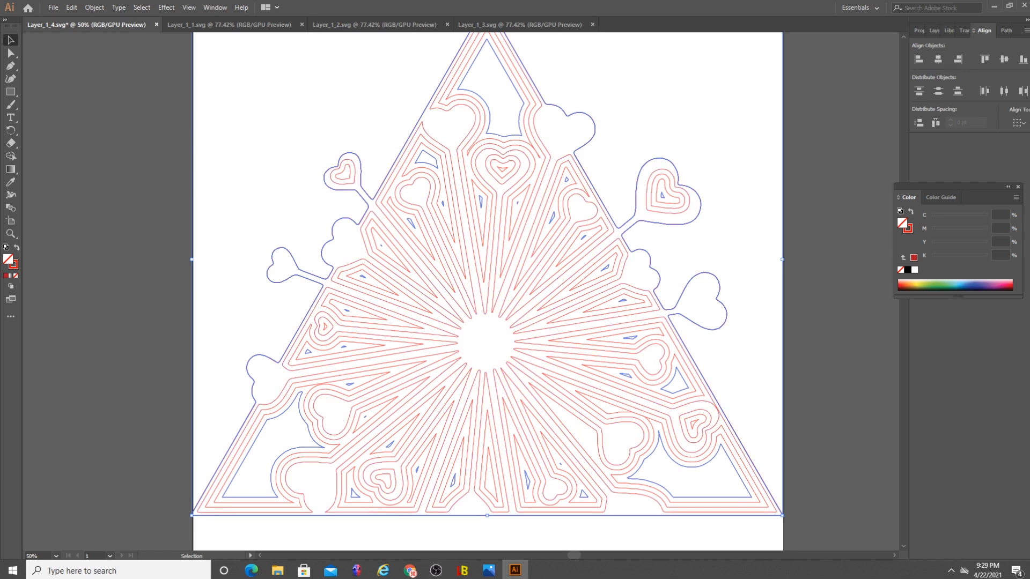
- Fill the selected base layer of the stacked design in Layer_1_4 with black, and deselect it
left_click(980, 283)
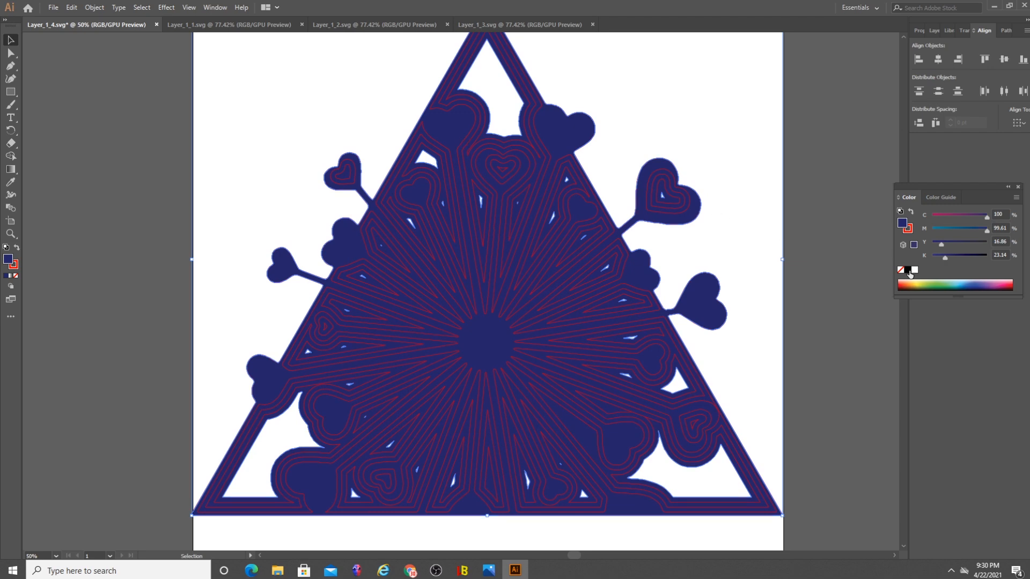
left_click(908, 270)
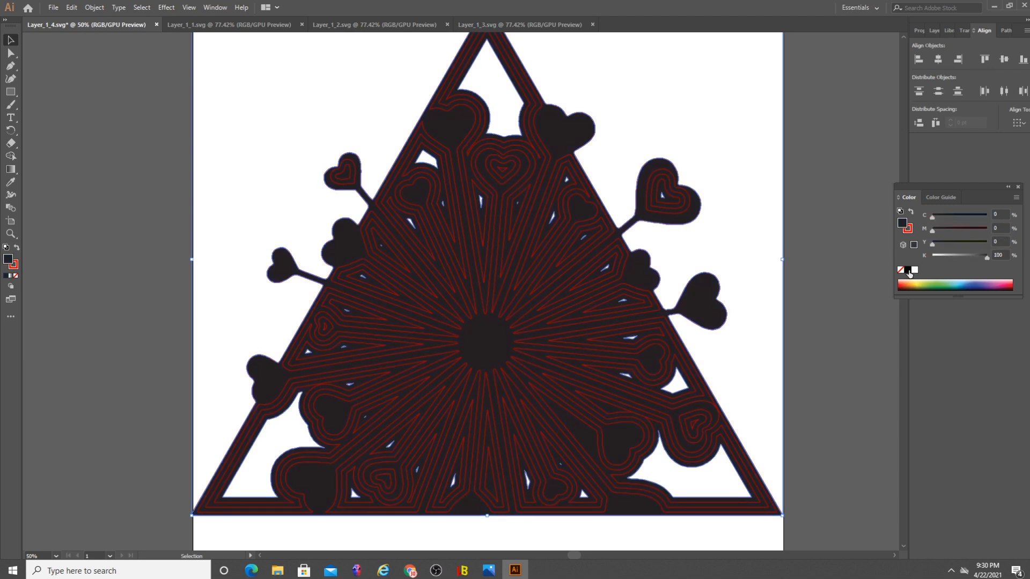
left_click(751, 154)
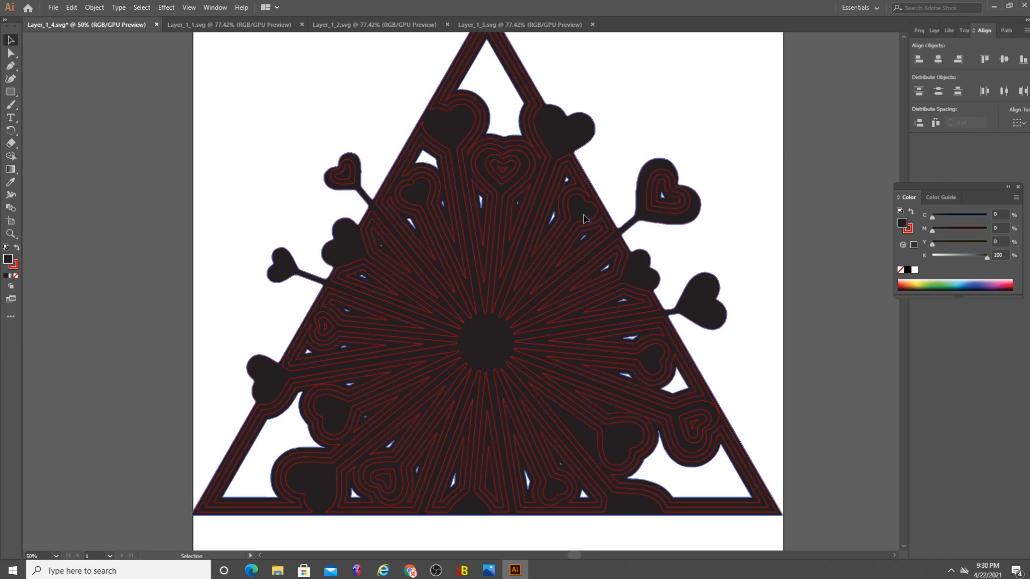
- Select the layer with the thin spokes and hearts in the stacked design and fill it with dark blue
left_click(590, 256)
left_click(588, 253)
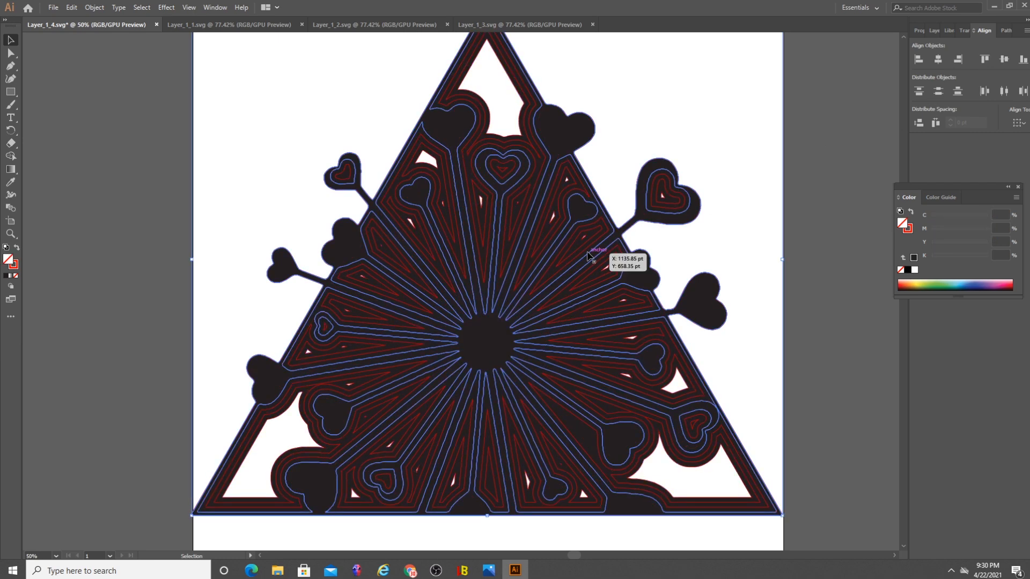
left_click(980, 284)
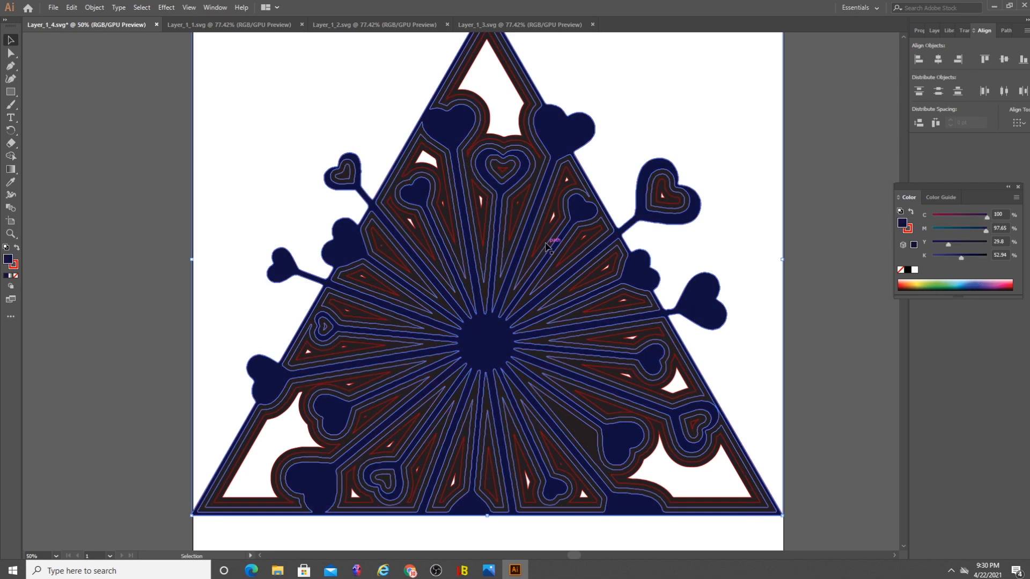
- Fill the layer directly above the bottom one with olive green and the bottom layer of the stack with dark red
key("ctrl+z")
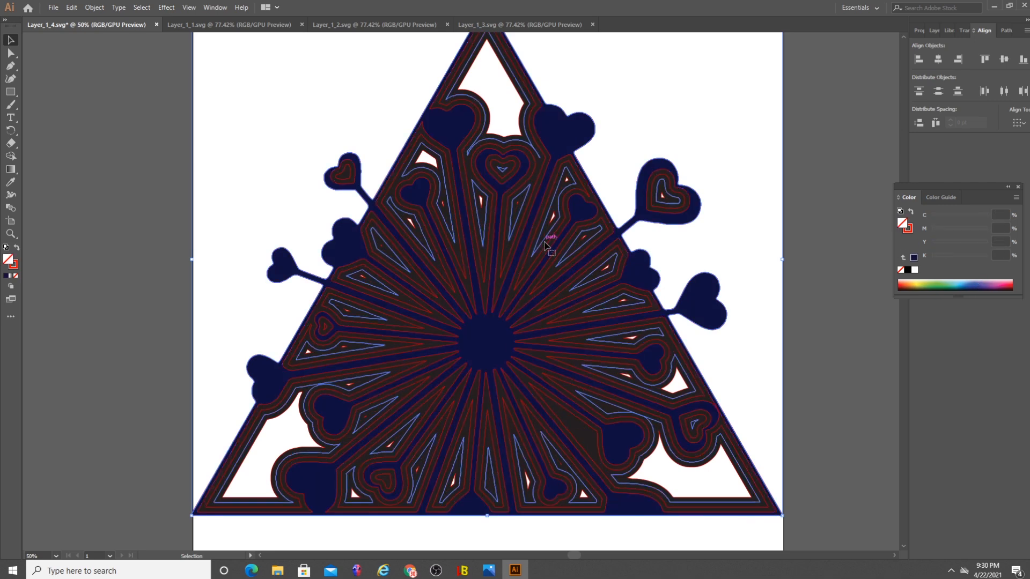
left_click(947, 283)
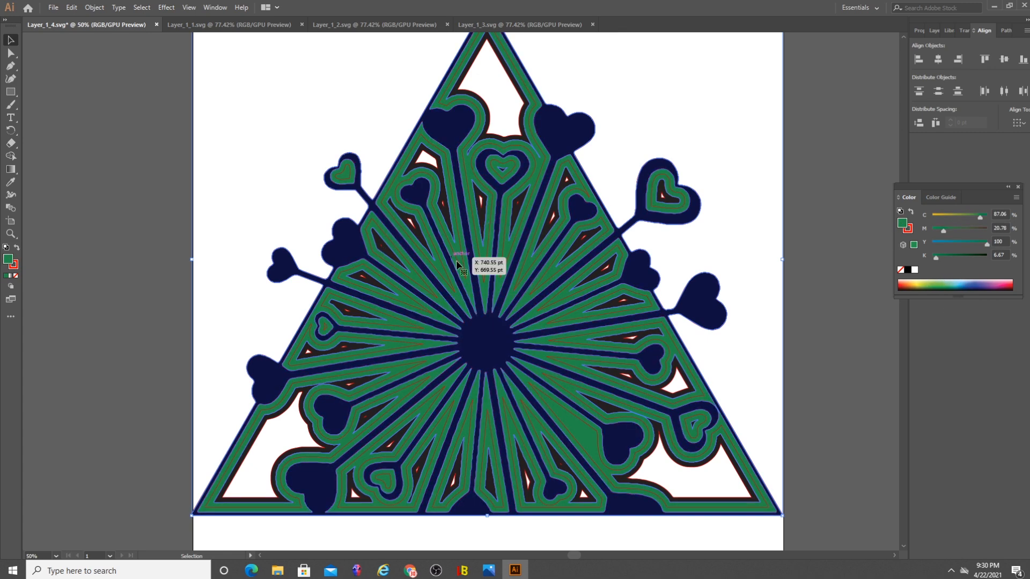
key("ctrl+z")
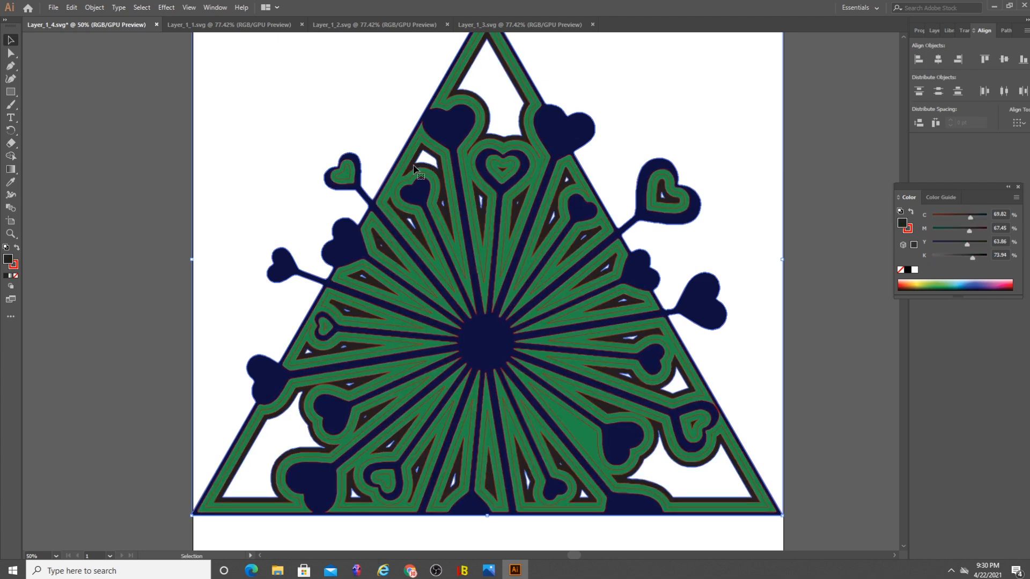
left_click(1016, 281)
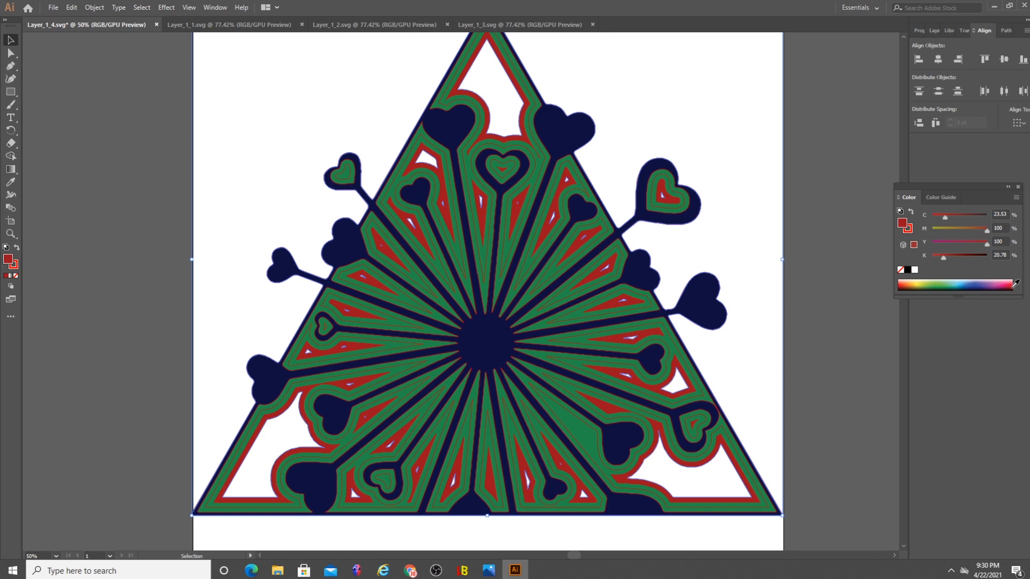
left_click(660, 182)
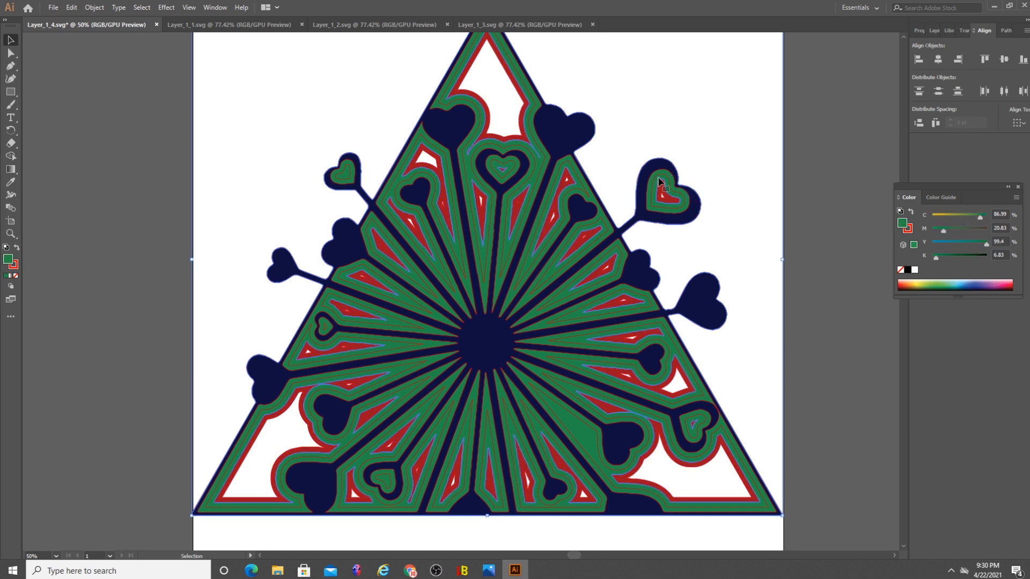
left_click(921, 285)
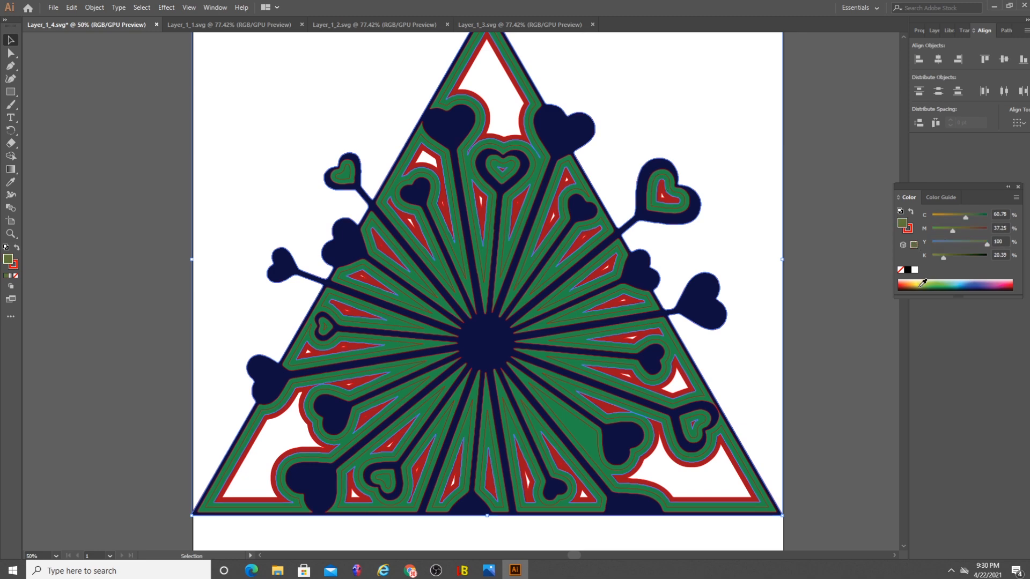
- Fill the unfilled layer just beneath the spokes with yellow-green, and the top layer of spokes and hearts with black
key("slash")
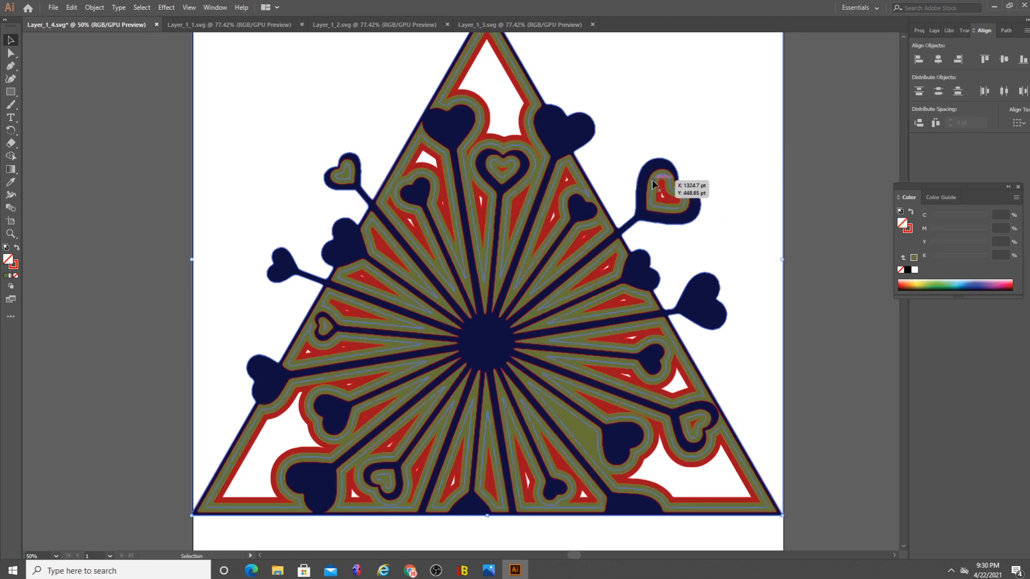
left_click(924, 281)
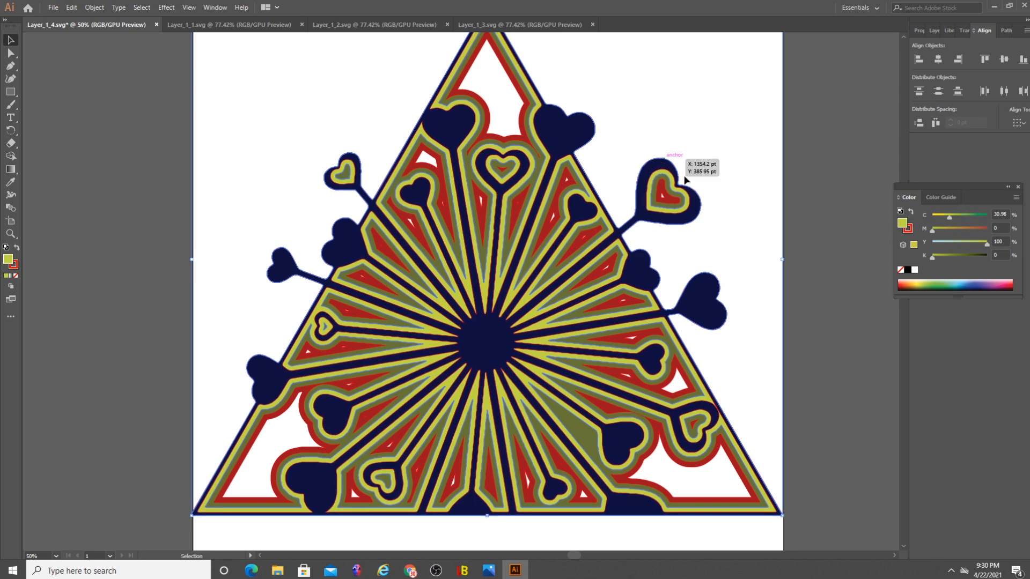
left_click(707, 329)
left_click(908, 270)
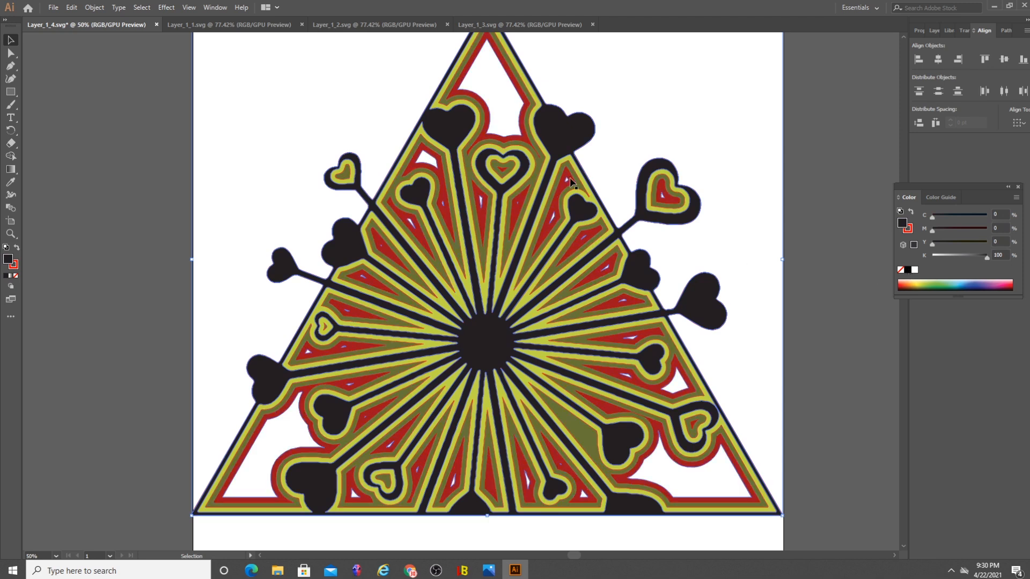
- Brighten the bottom layer's fill to a vivid red and change the olive layer to a warmer color
left_click(571, 180)
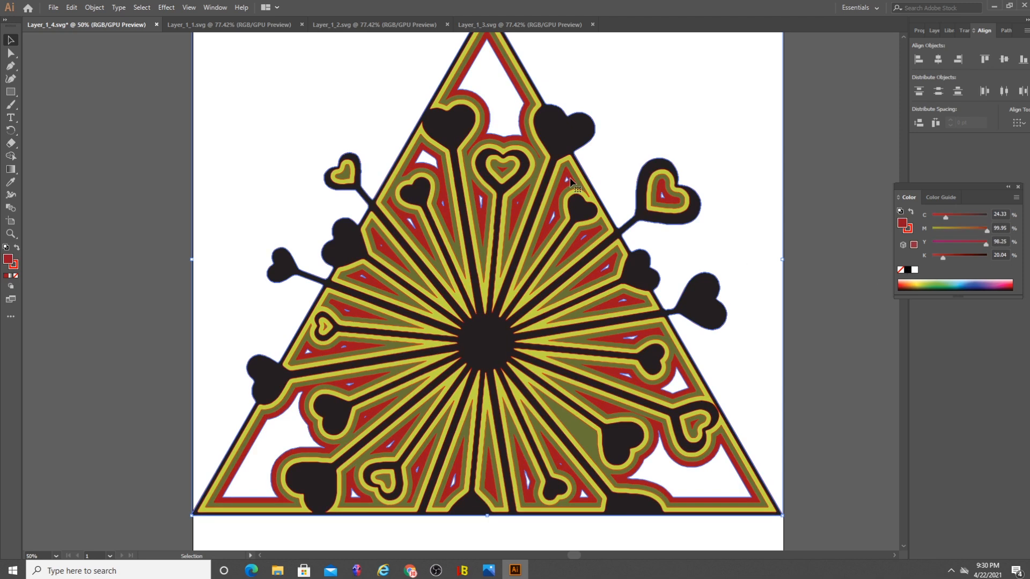
left_click(1012, 283)
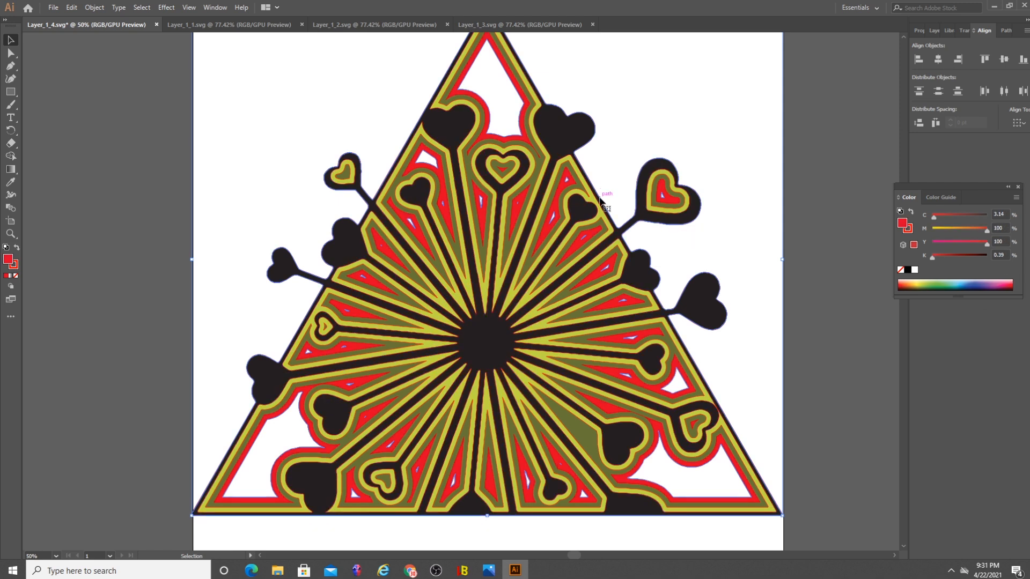
left_click(541, 167)
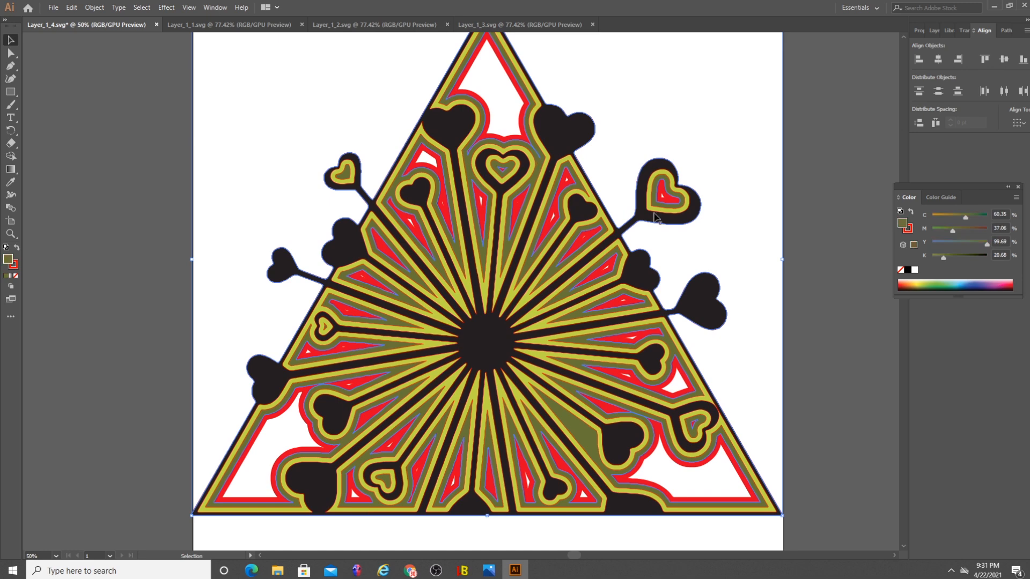
left_click(913, 280)
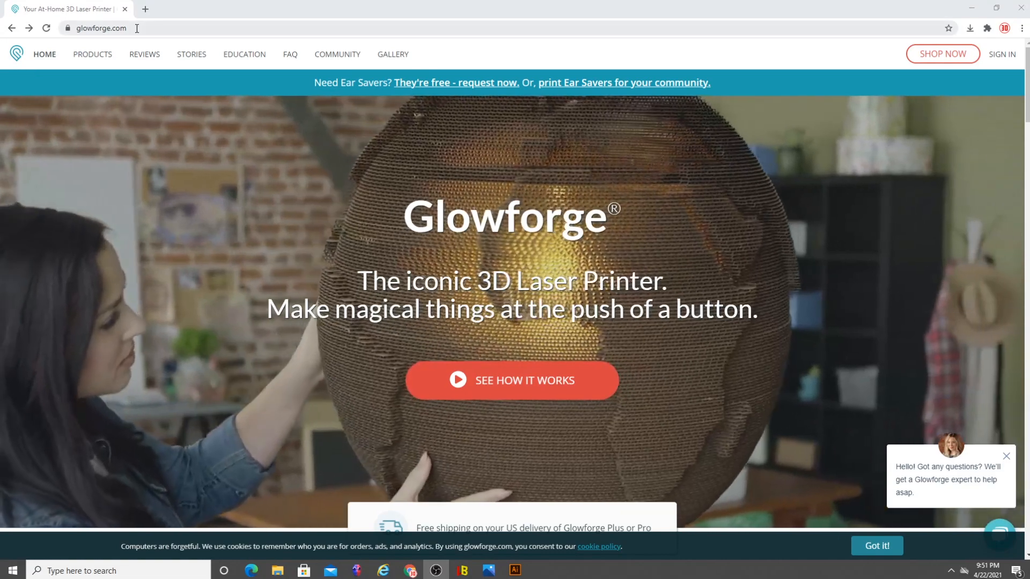
- Switch to the Chrome browser and open app.glowforge.com
left_click(137, 28)
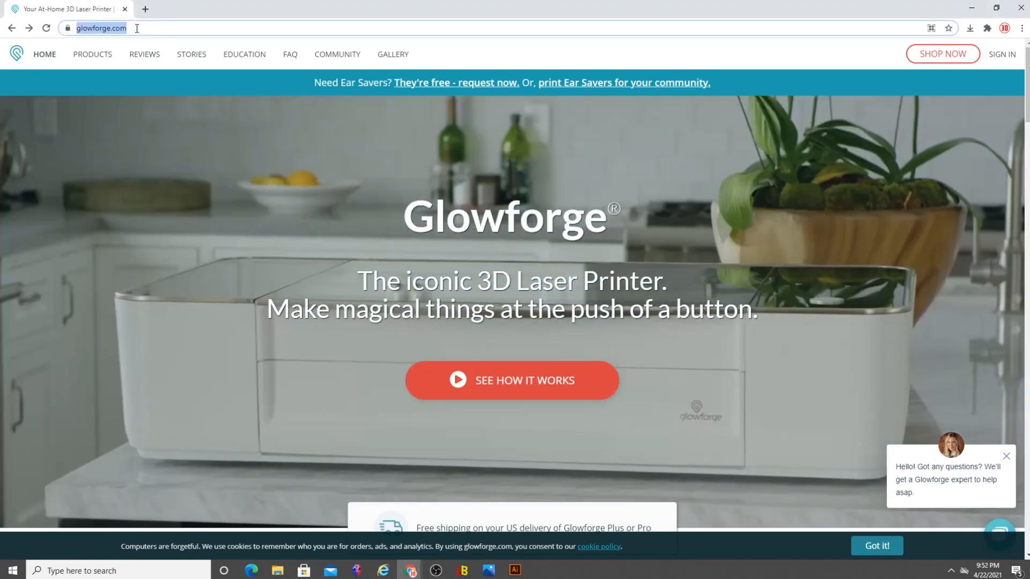
type("app.glowforge.com")
key("Return")
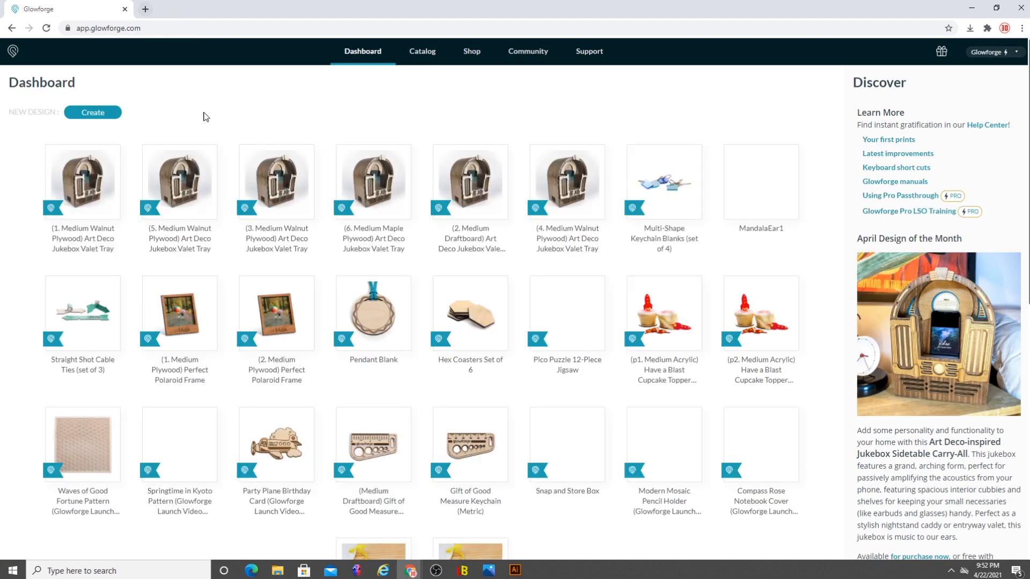
- Create a new Glowforge design by uploading Layer_1_1 from the hearts SVG folder
left_click(97, 117)
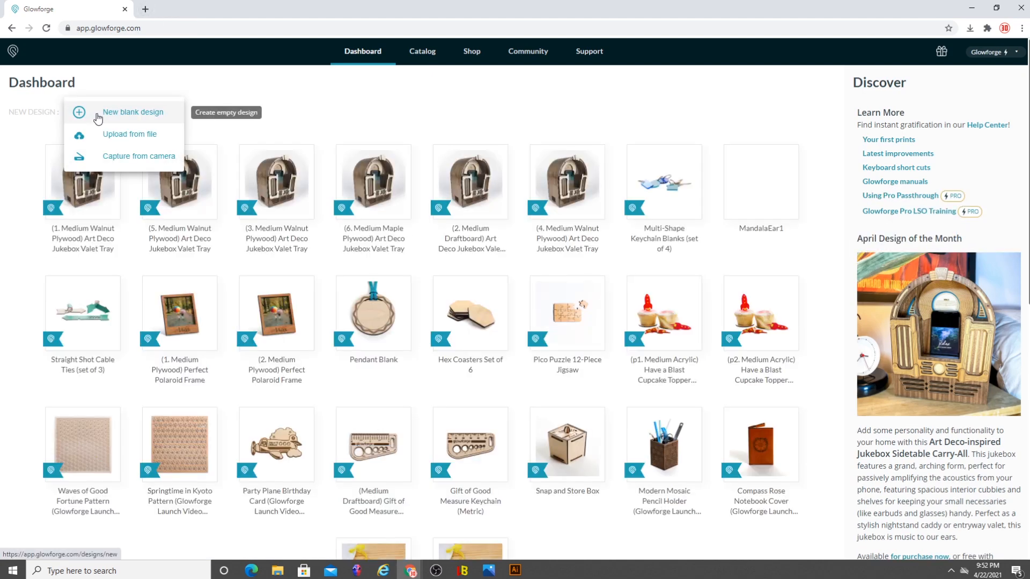
left_click(147, 135)
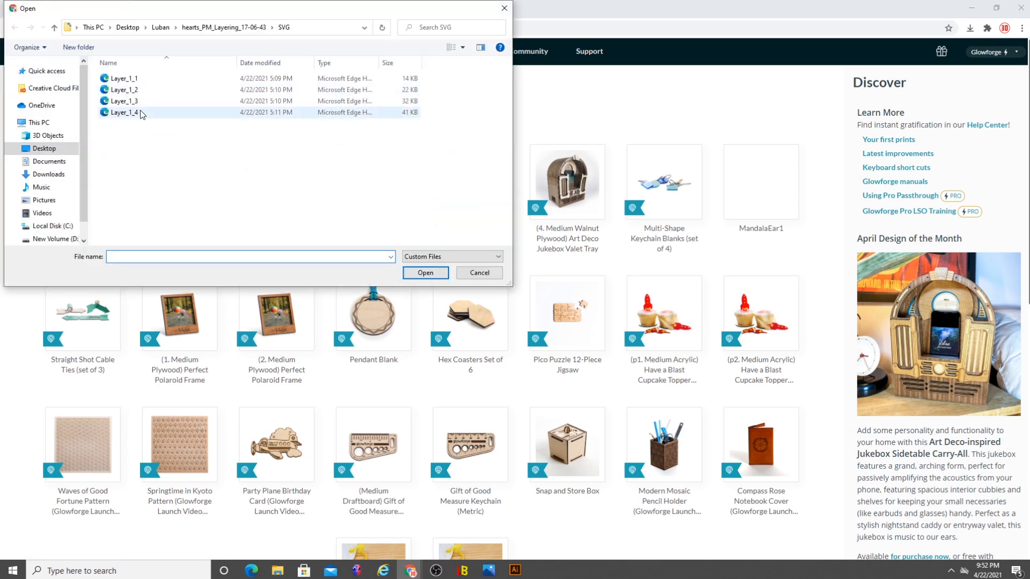
left_click(145, 78)
left_click(406, 270)
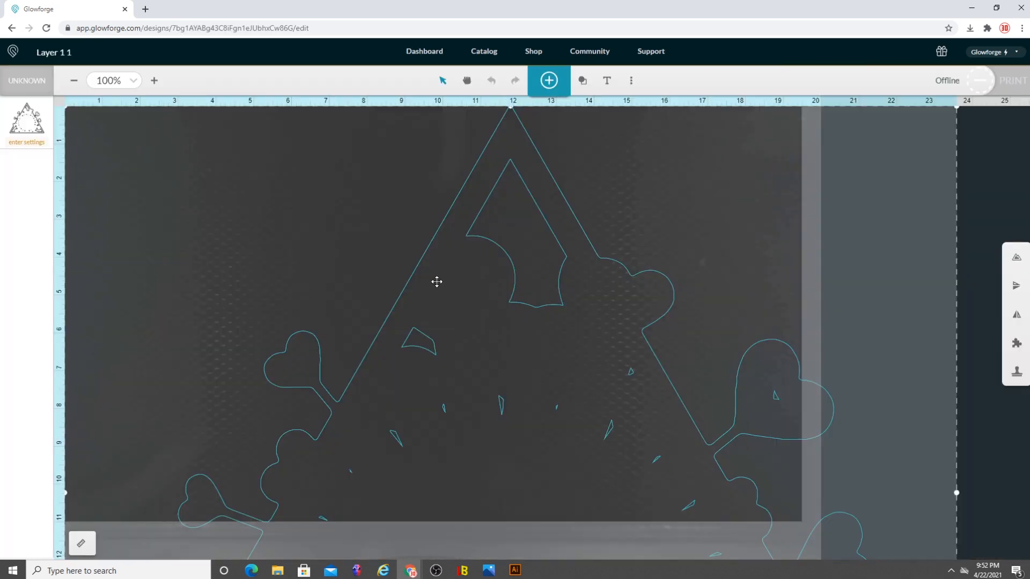
- Try to reposition the oversized triangle artwork on the laser bed
left_click_drag(472, 258, 463, 250)
left_click_drag(483, 317, 534, 236)
left_click_drag(444, 253, 392, 354)
mouse_move(426, 197)
left_mouse_down()
mouse_move(558, 283)
mouse_move(420, 189)
left_mouse_up()
left_click_drag(427, 266, 518, 280)
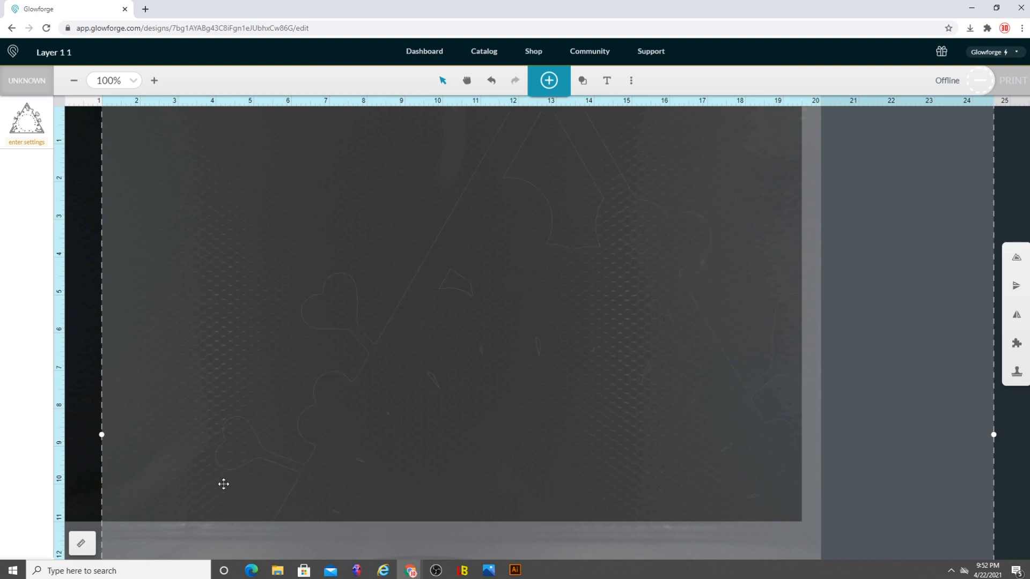
- Set the triangle artwork's width to 6 in with its proportions locked
left_click(81, 544)
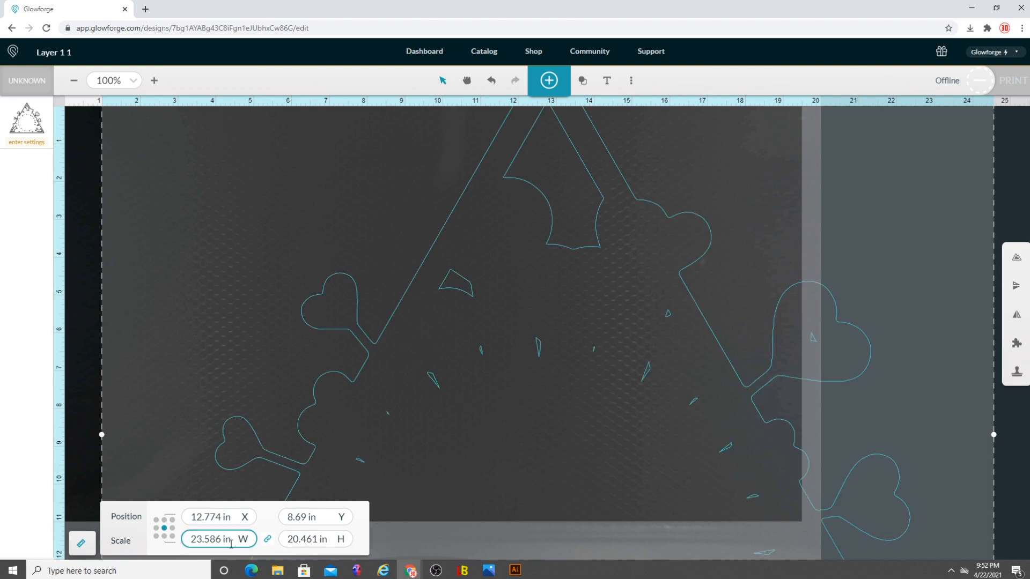
left_click_drag(231, 543, 186, 540)
type("6")
key("Return")
left_click(293, 539)
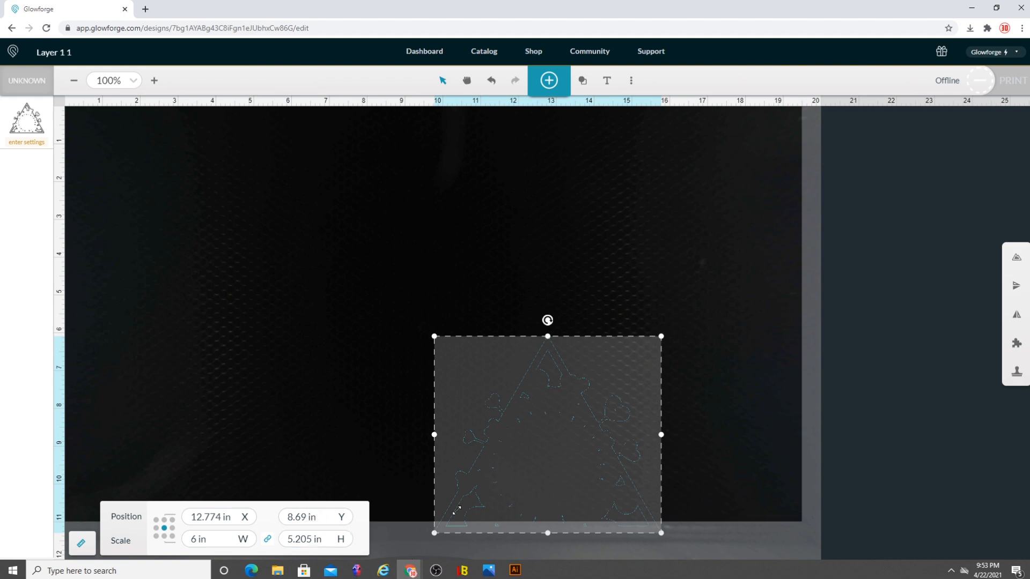
- Move the resized triangle into the upper-left corner of the laser bed, centered at about X 3.14 in, Y 2.83 in, and deselect it
left_click_drag(545, 404, 182, 180)
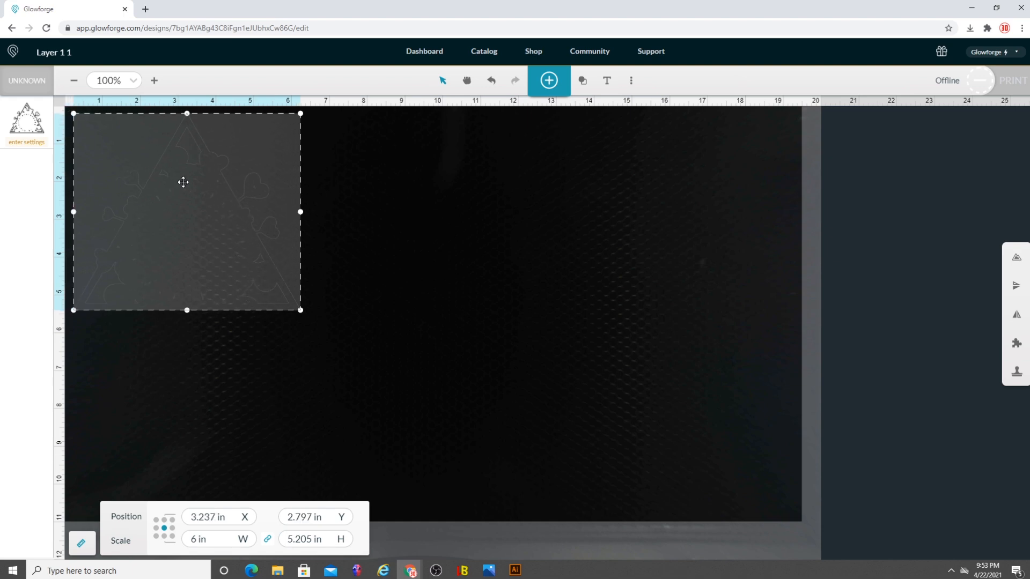
left_click(357, 230)
mouse_move(174, 217)
left_mouse_down()
mouse_move(173, 199)
mouse_move(163, 198)
mouse_move(168, 213)
left_mouse_up()
left_click(344, 272)
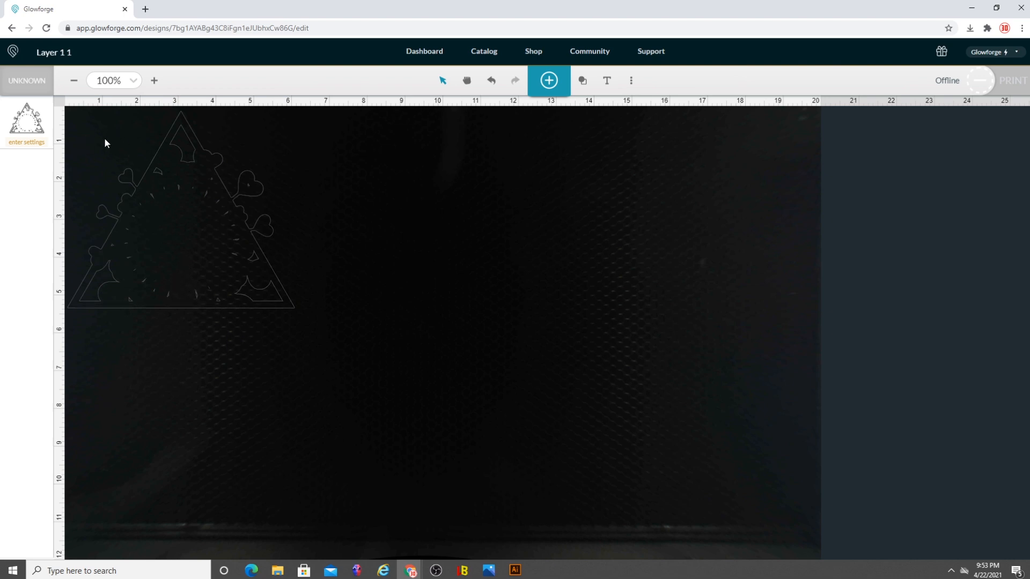
left_click(165, 229)
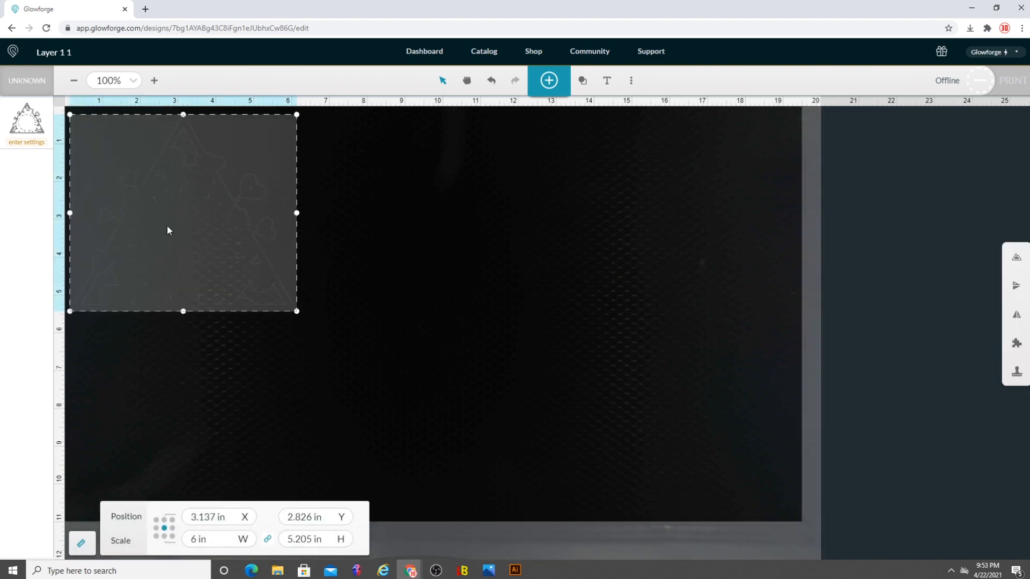
left_click(418, 346)
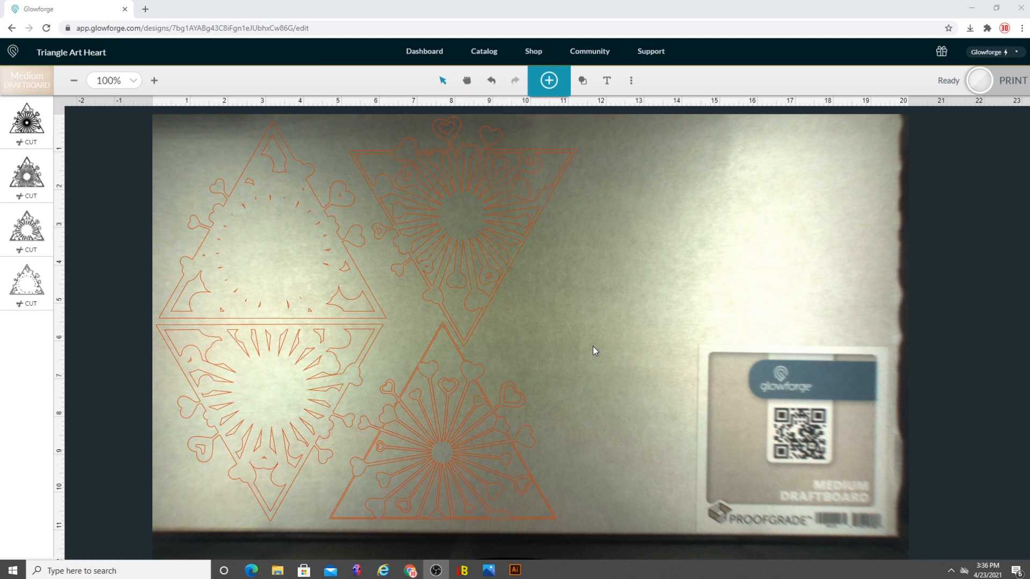
- Start the print of the four Triangle Art Heart cut layers on Medium Draftboard
left_click(979, 85)
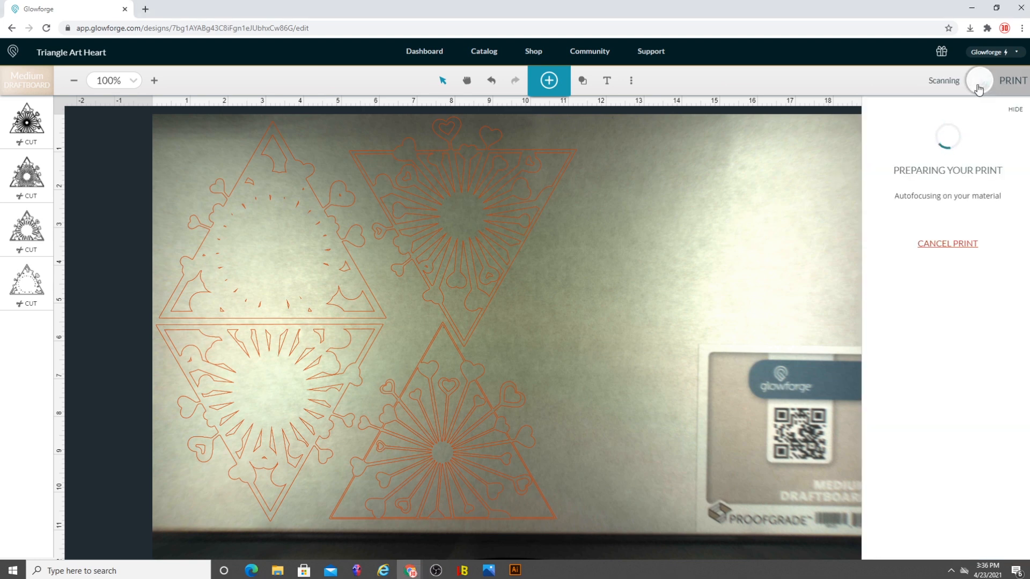